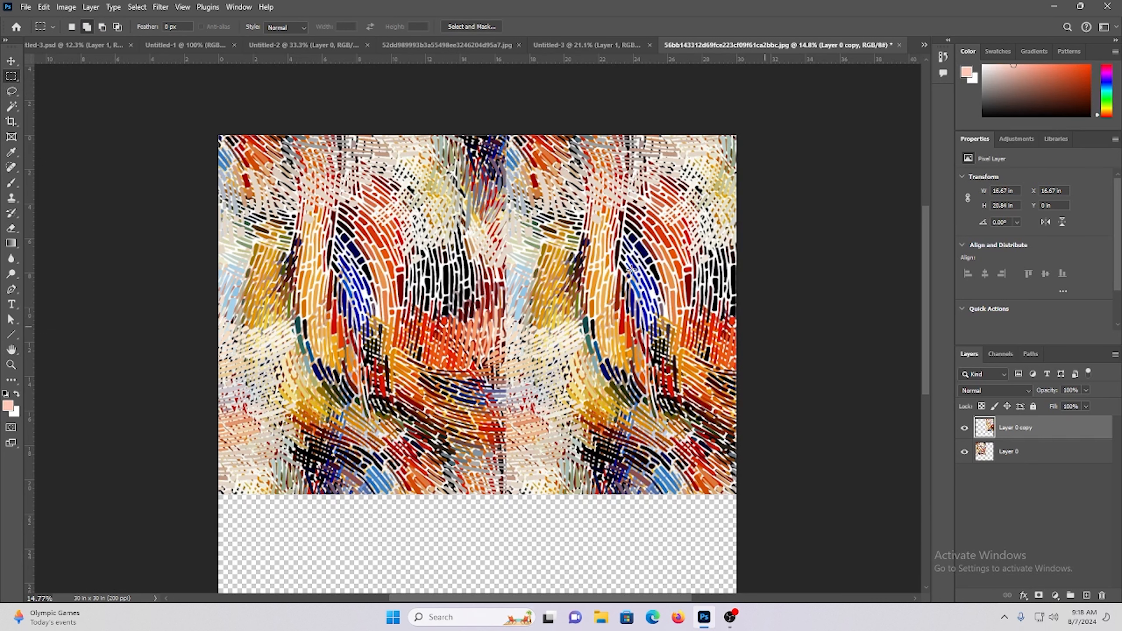
# Fade the left edge of Layer 0 copy by clearing a tall selection about 2.8 in wide, feathered by 200 pixels, and deselect.
pyautogui.moveTo(467, 135); pyautogui.dragTo(516, 571)
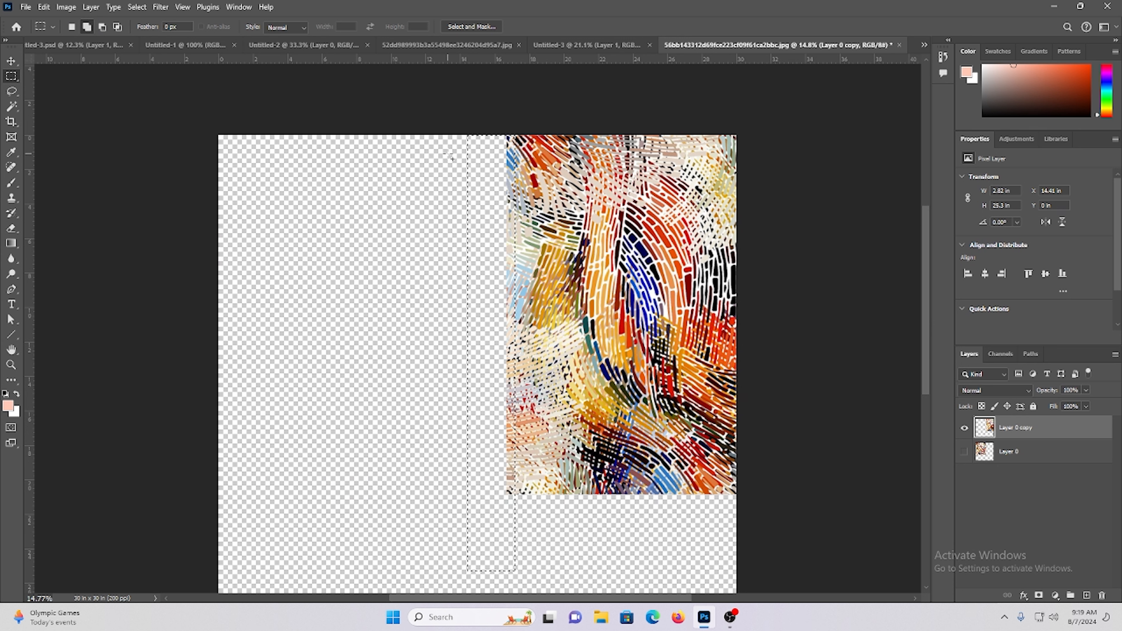
pyautogui.hotkey('shift', 'F6')
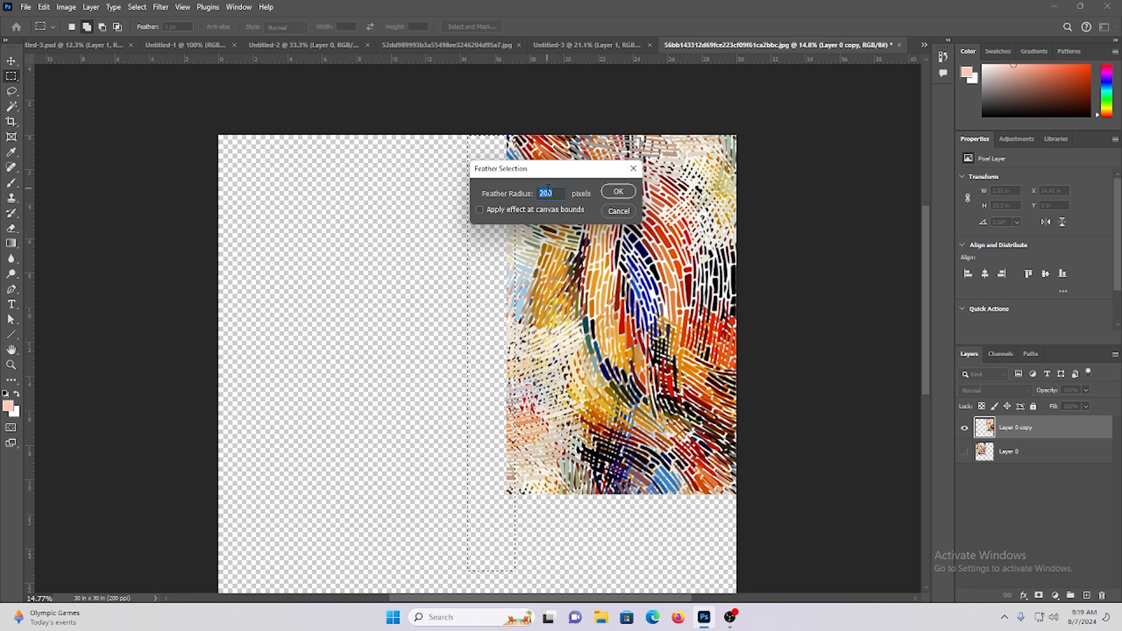
pyautogui.press('Return')
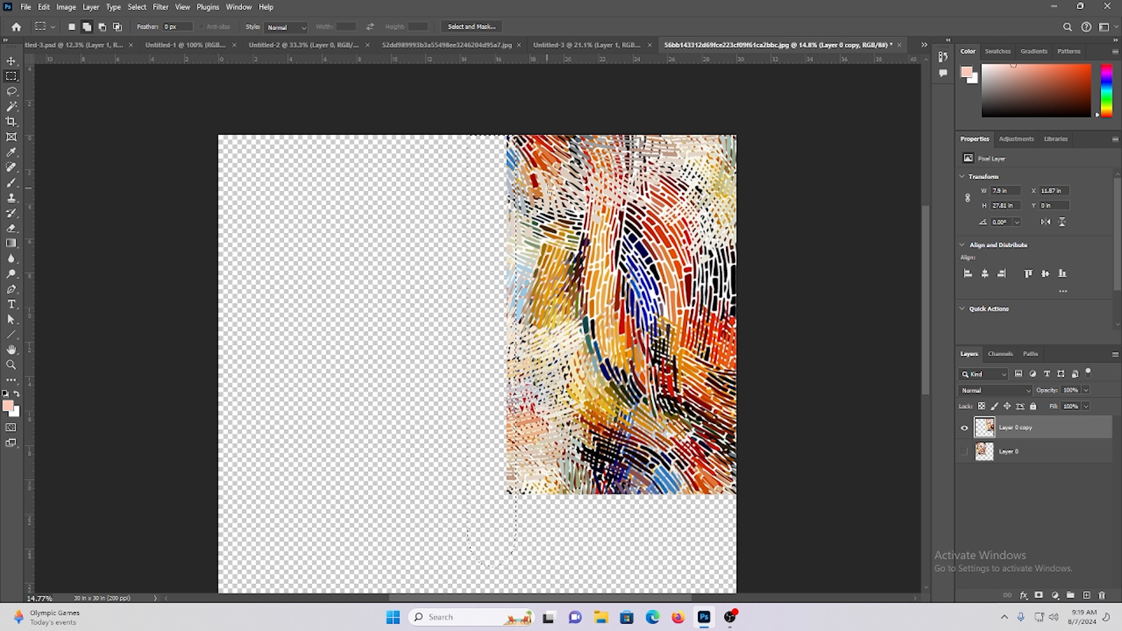
pyautogui.press('Delete')
pyautogui.press('Delete')
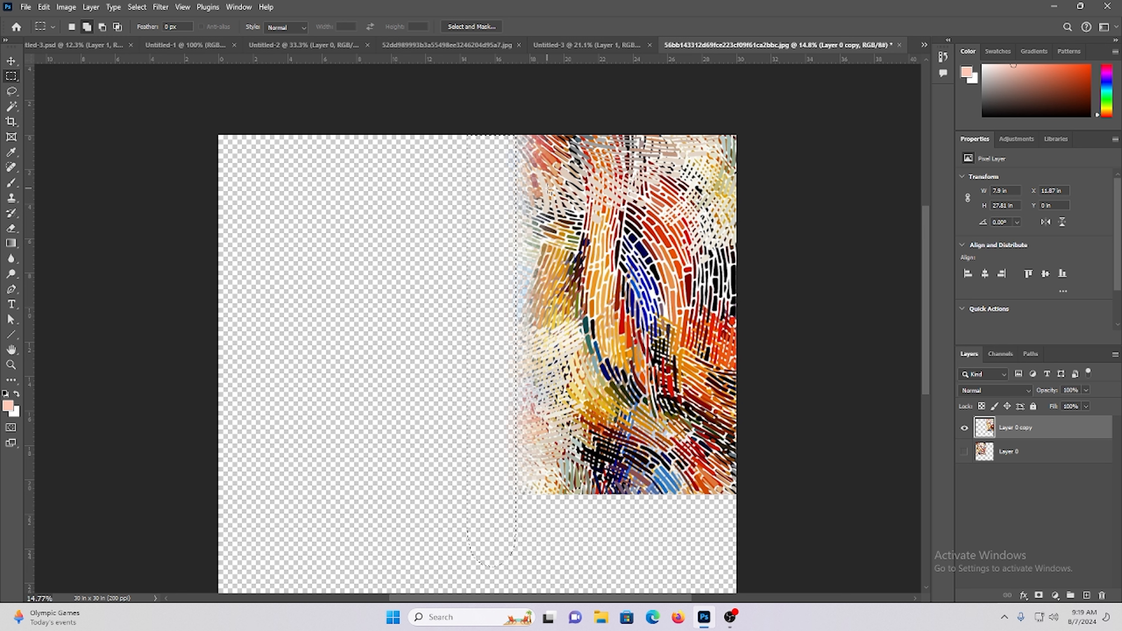
pyautogui.hotkey('ctrl', 'd')
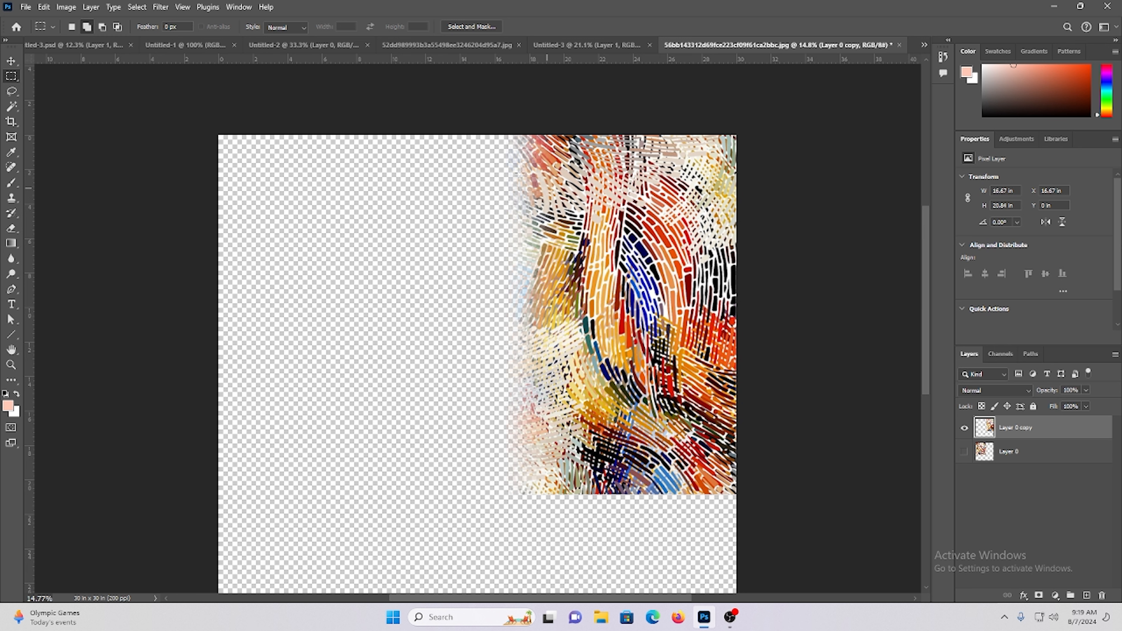
# Show Layer 0 again and move Layer 0 copy left over it to about X 14.33 in, overlapping the faded edge.
pyautogui.click(966, 453)
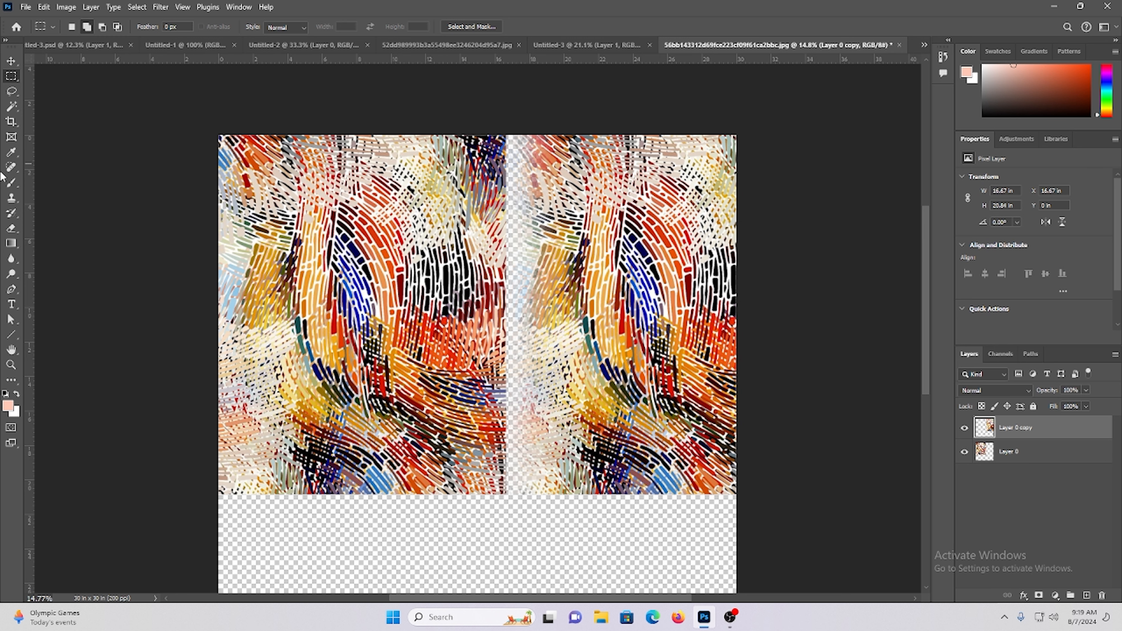
pyautogui.click(11, 60)
pyautogui.scroll(5, 618, 349)
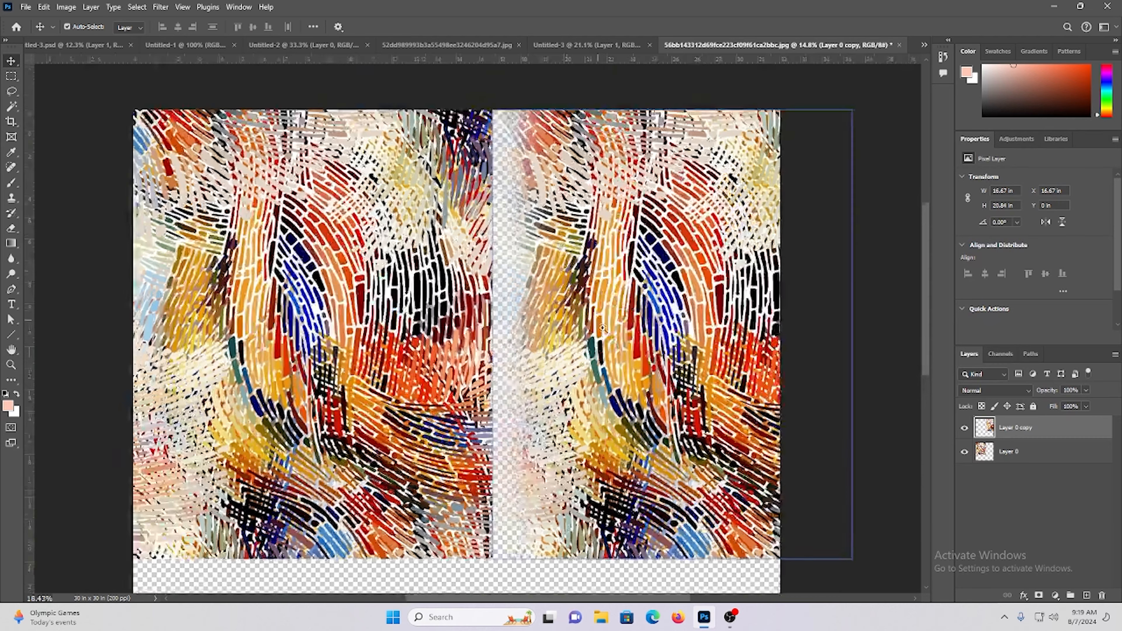
pyautogui.moveTo(680, 289); pyautogui.dragTo(584, 285)
pyautogui.scroll(-5, 584, 284)
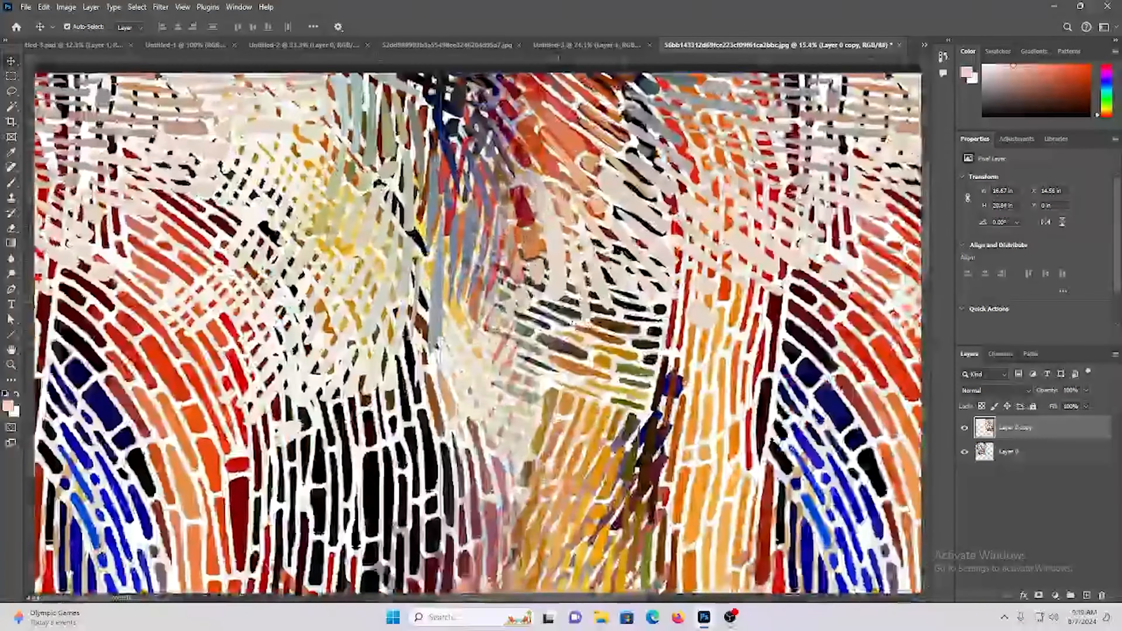
pyautogui.scroll(5, 584, 284)
pyautogui.moveTo(604, 326); pyautogui.dragTo(617, 327)
pyautogui.scroll(-6, 619, 329)
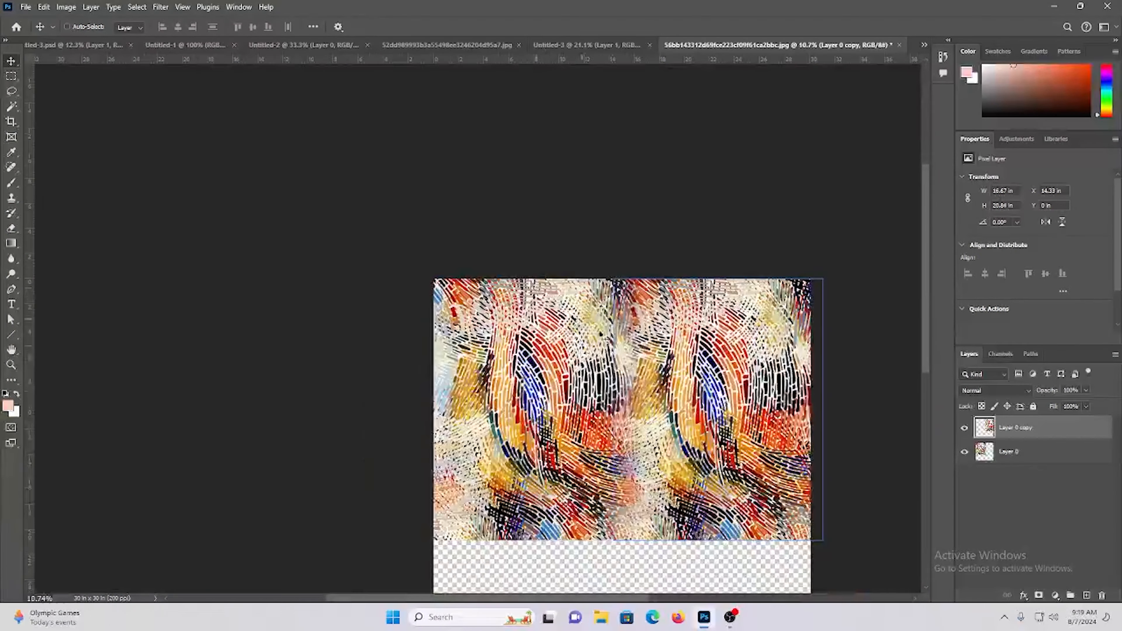
pyautogui.scroll(-2, 842, 409)
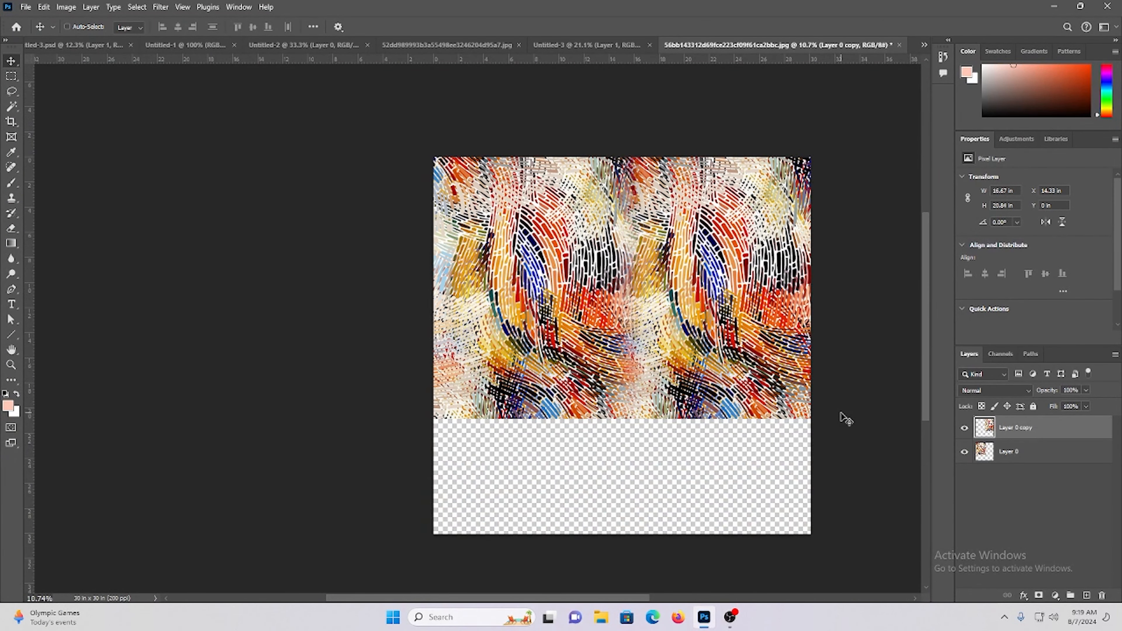
# Nudge Layer 0 copy further left in large increments to X 14.03 in.
pyautogui.hotkey('shift', 'Left')
pyautogui.hotkey('shift', 'Left')
pyautogui.hotkey('shift', 'Left')
pyautogui.hotkey('shift', 'Left')
pyautogui.hotkey('shift', 'Left')
pyautogui.hotkey('shift', 'Left')
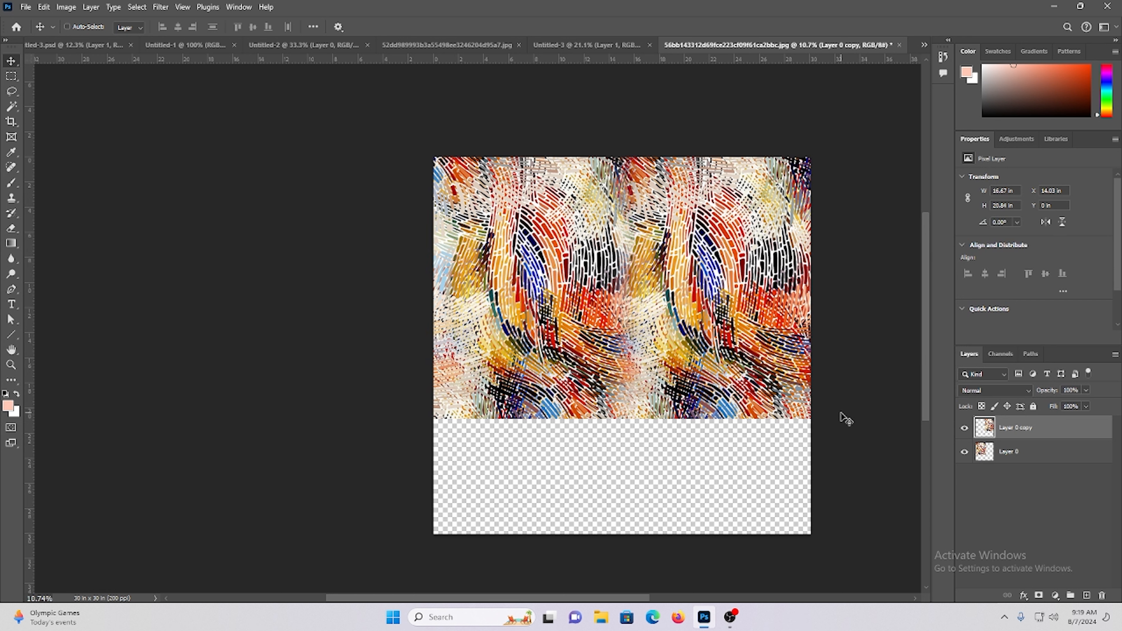
# Enlarge the canvas to 60 by 60 inches, anchored at the middle of its left side.
pyautogui.hotkey('ctrl', 'alt', 'c')
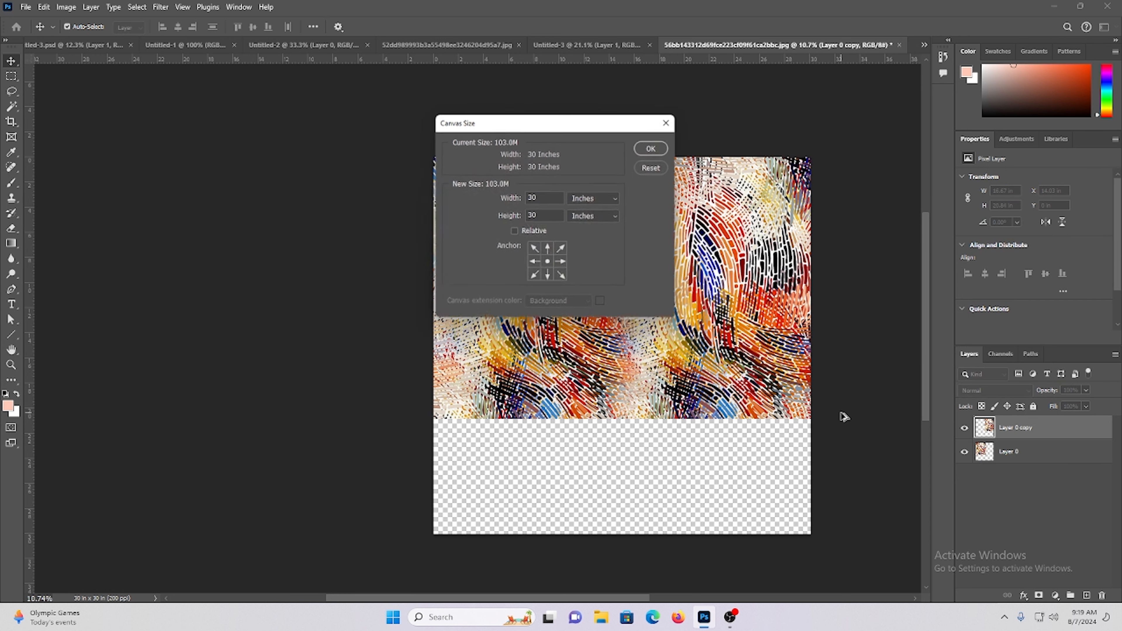
pyautogui.click(534, 264)
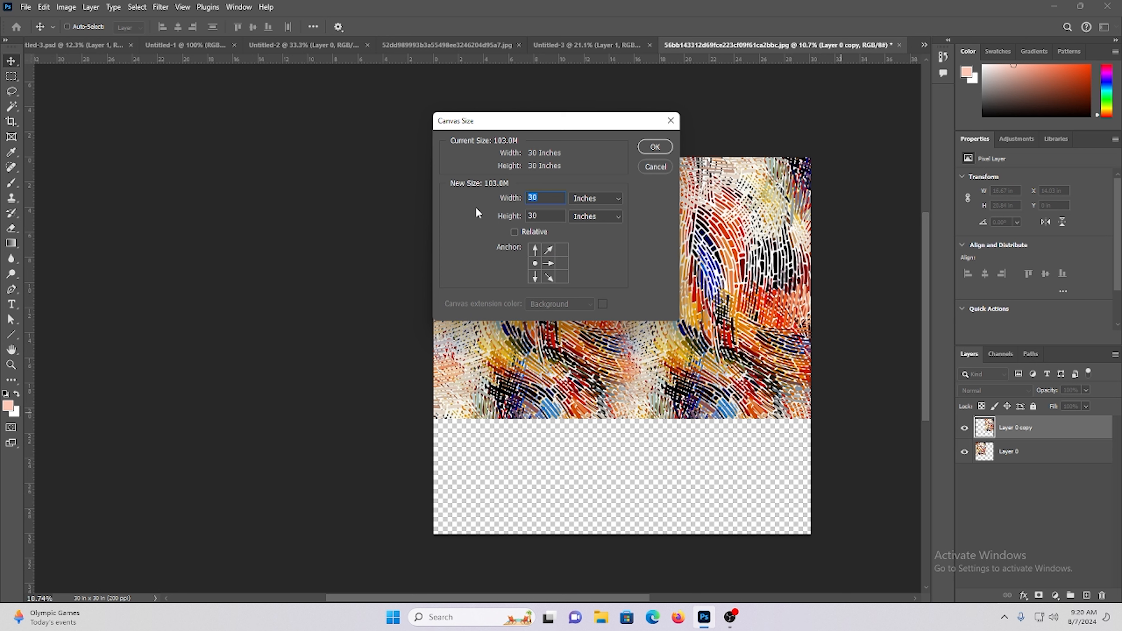
pyautogui.write('60')
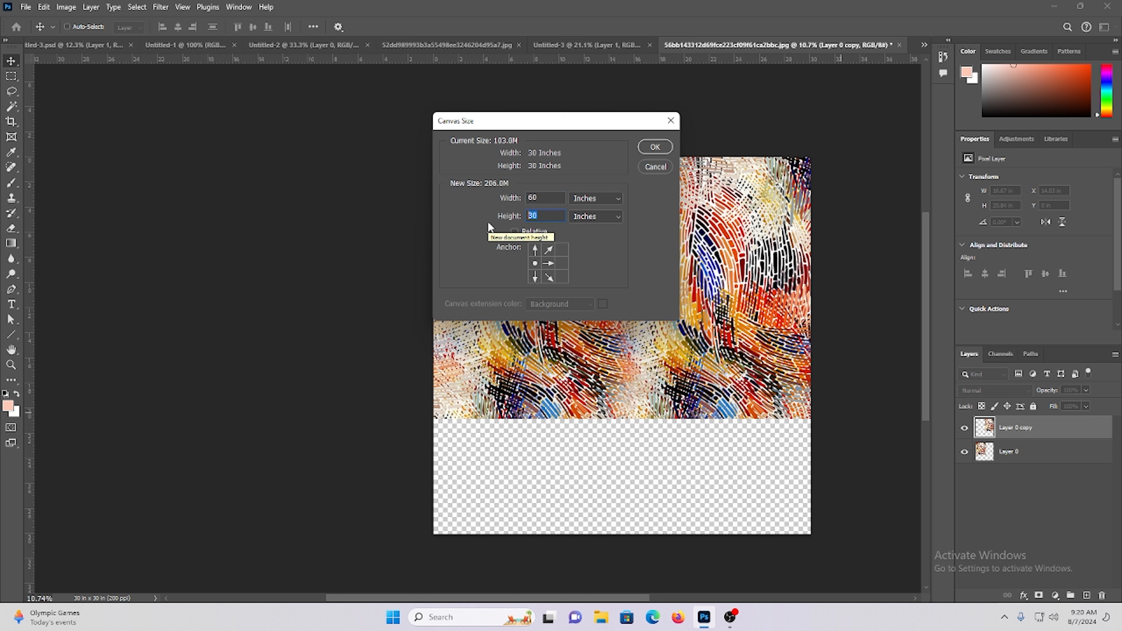
pyautogui.write('60')
pyautogui.press('Return')
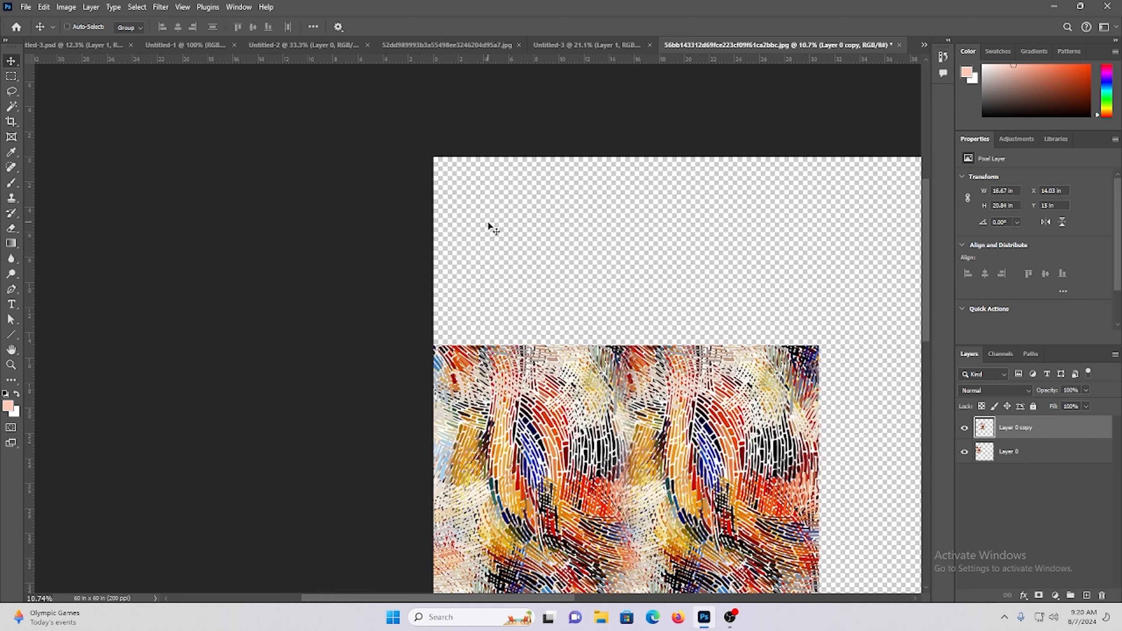
# Duplicate Layer 0 copy to the right as a third tile, overlapping its faded edge at about X 28.66 in.
pyautogui.scroll(-4, 413, 202)
pyautogui.scroll(-3, 599, 319)
pyautogui.scroll(-3, 605, 352)
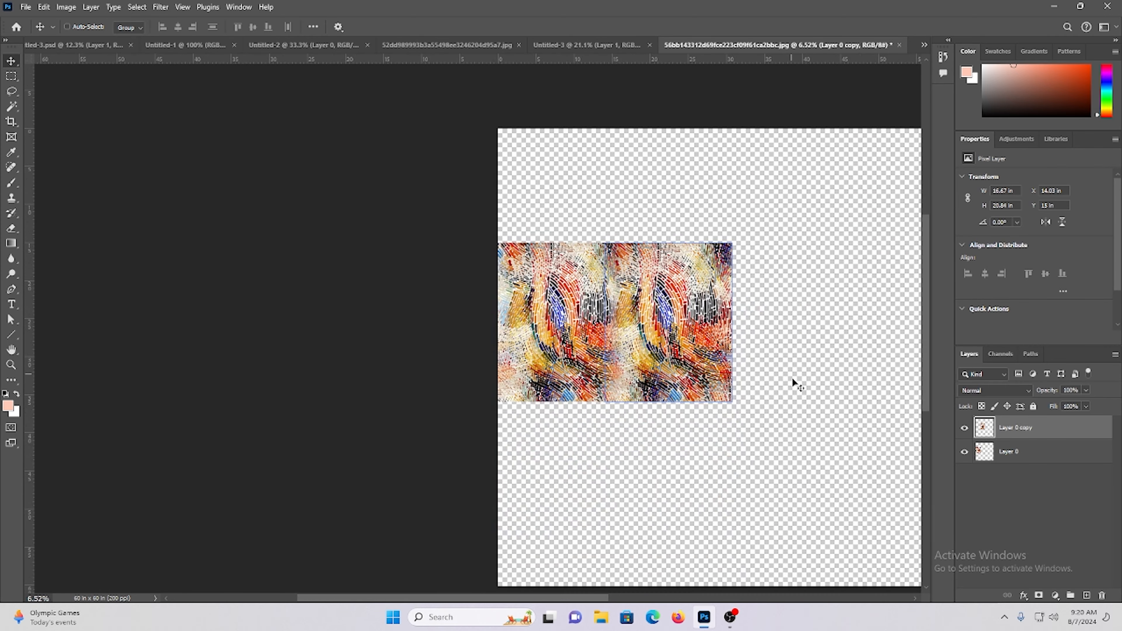
pyautogui.scroll(2, 769, 353)
pyautogui.hscroll(5, 776, 376)
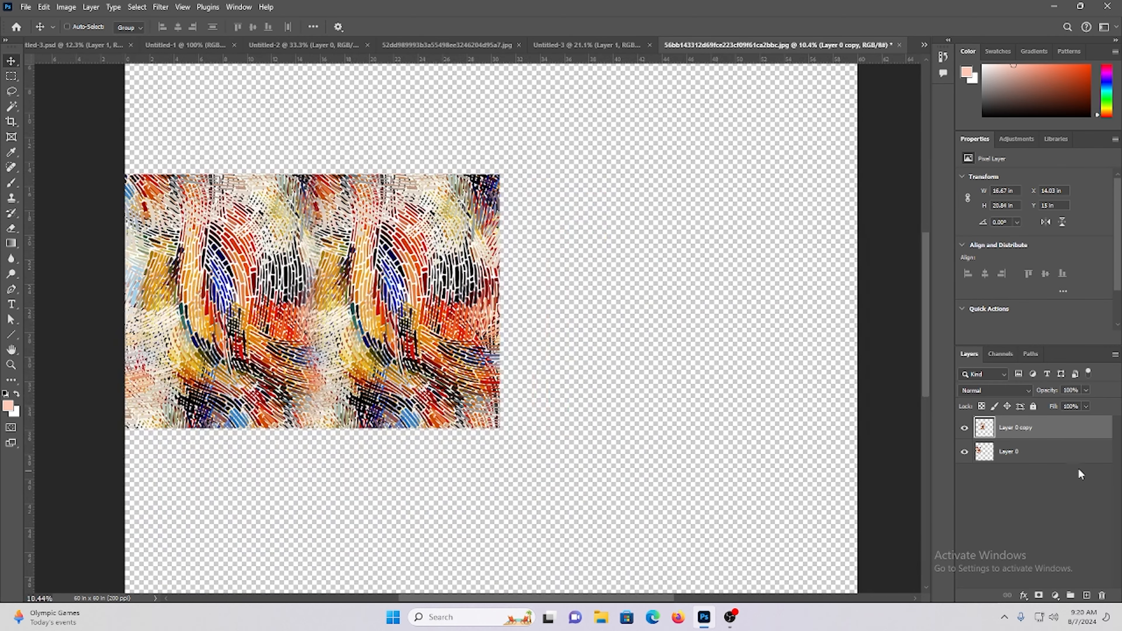
pyautogui.click(1078, 452)
pyautogui.scroll(-2, 556, 313)
pyautogui.scroll(2, 495, 252)
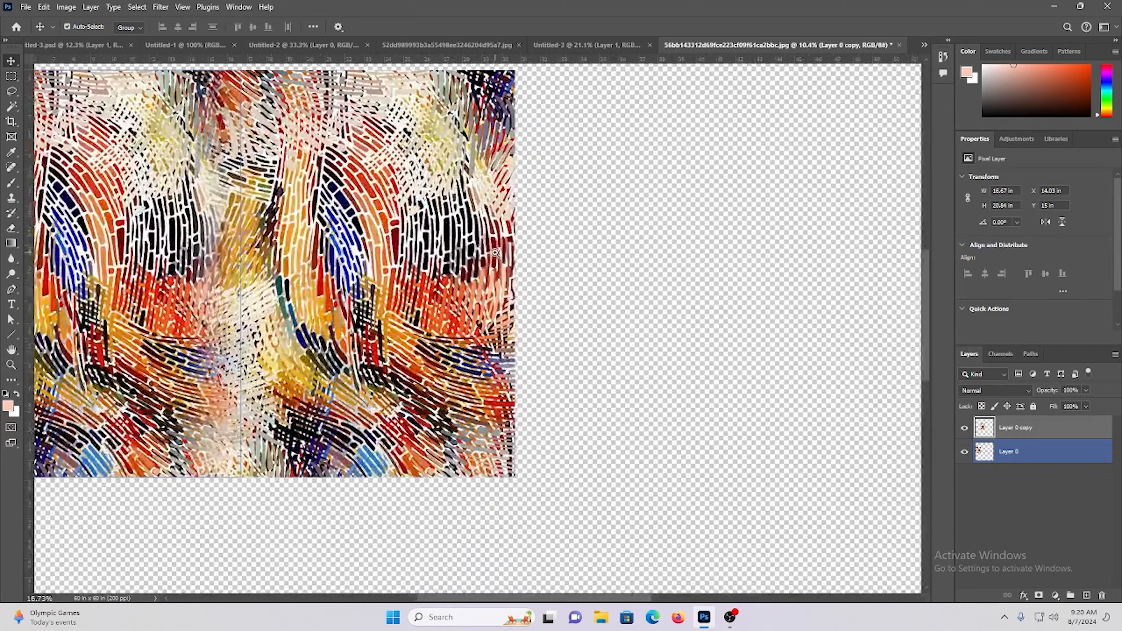
pyautogui.scroll(-3, 474, 200)
pyautogui.moveTo(318, 213); pyautogui.dragTo(535, 221)
pyautogui.scroll(4, 543, 238)
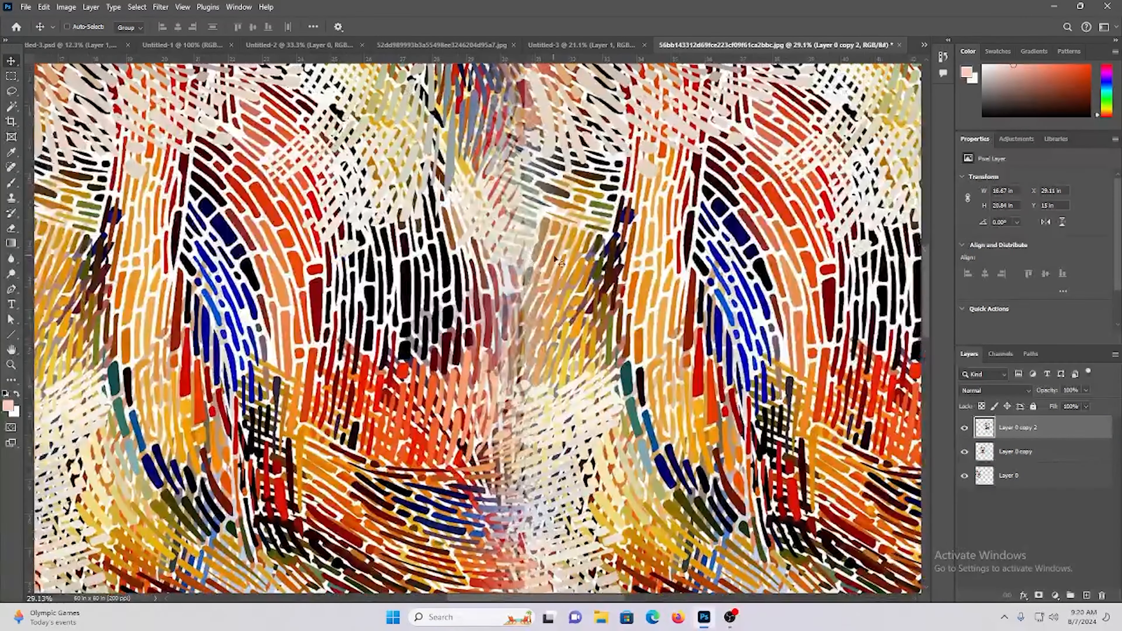
pyautogui.moveTo(555, 259)
pyautogui.mouseDown()
pyautogui.moveTo(568, 257)
pyautogui.moveTo(541, 263)
pyautogui.mouseUp()
pyautogui.scroll(-4, 541, 263)
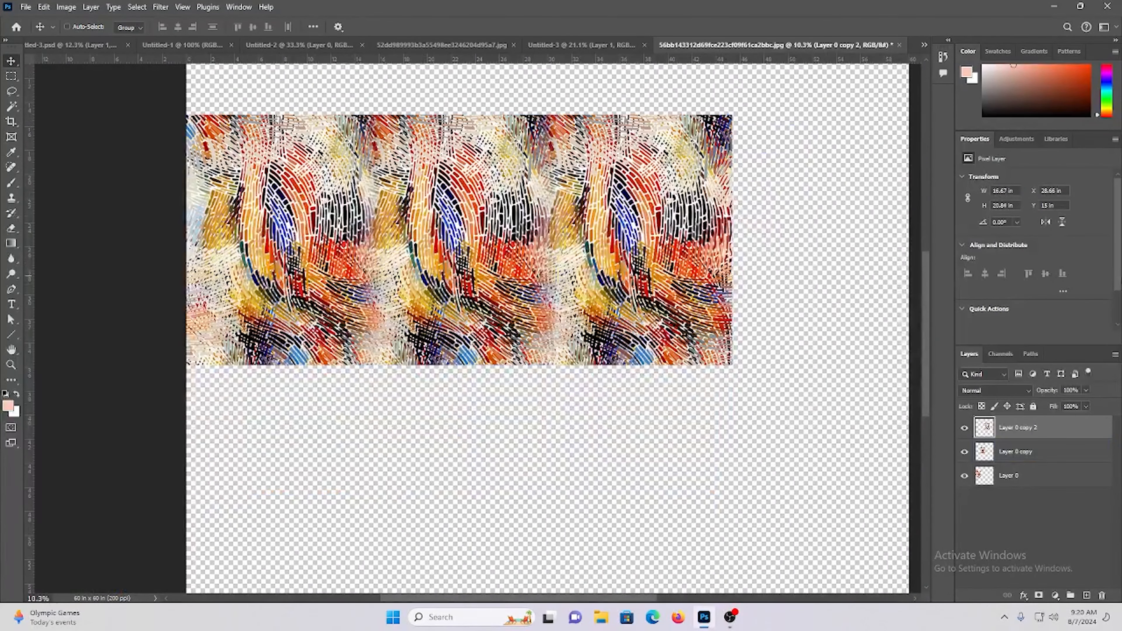
# Try to duplicate the three tile layers as a second row directly below the first.
pyautogui.scroll(-2, 609, 321)
pyautogui.click(1049, 480)
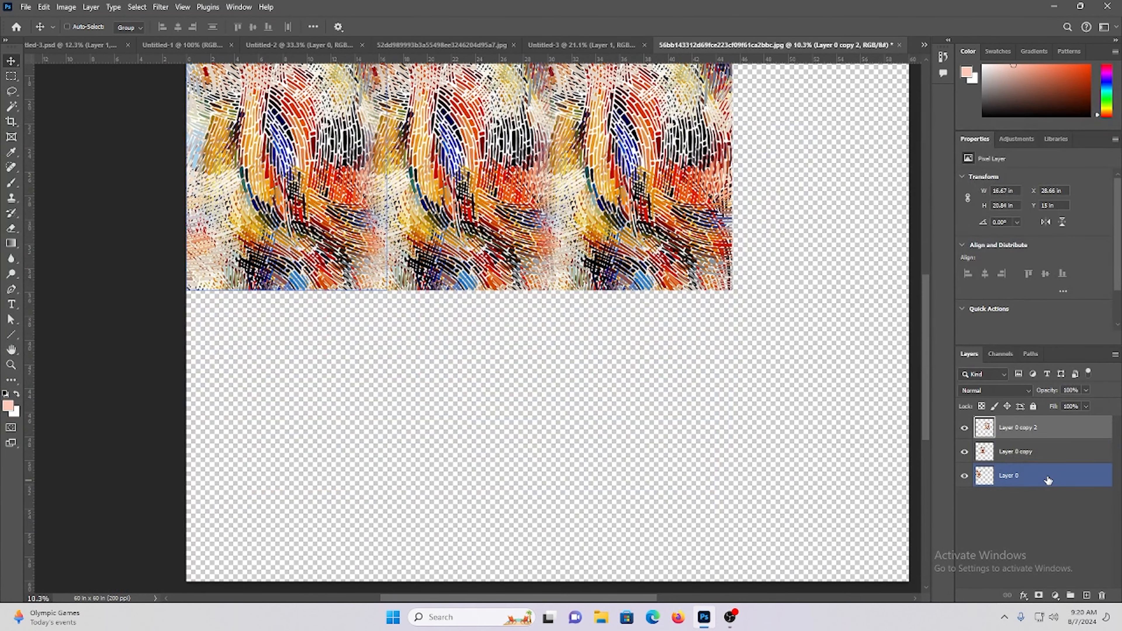
pyautogui.keyDown('ctrl'); pyautogui.click(1036, 460); pyautogui.keyUp('ctrl')
pyautogui.moveTo(614, 193); pyautogui.dragTo(650, 435)
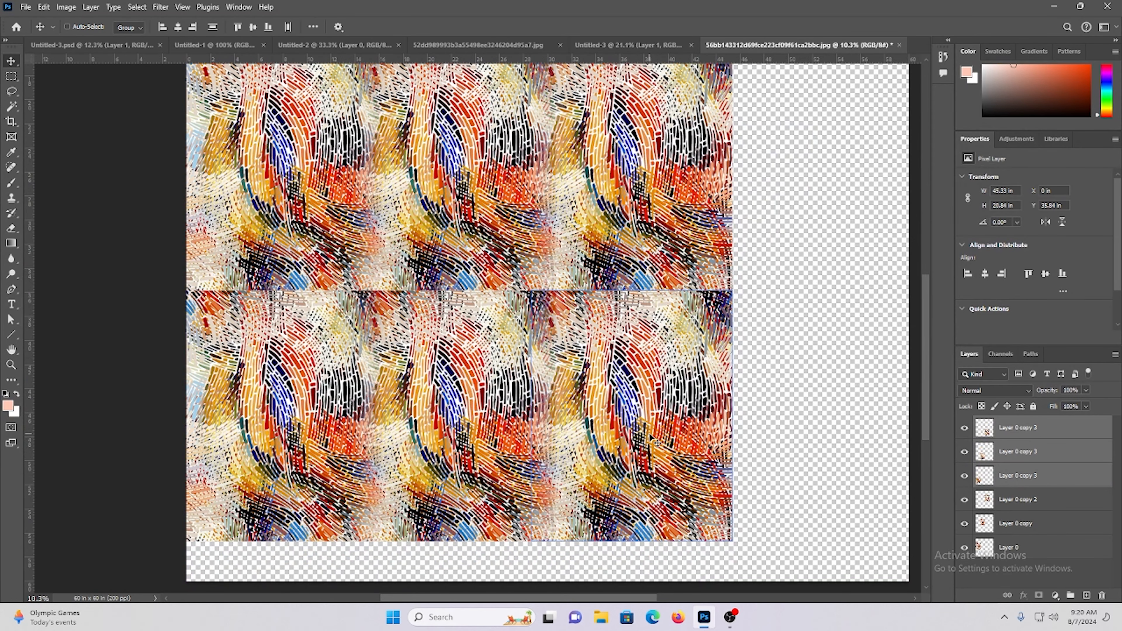
pyautogui.hotkey('ctrl', 'z')
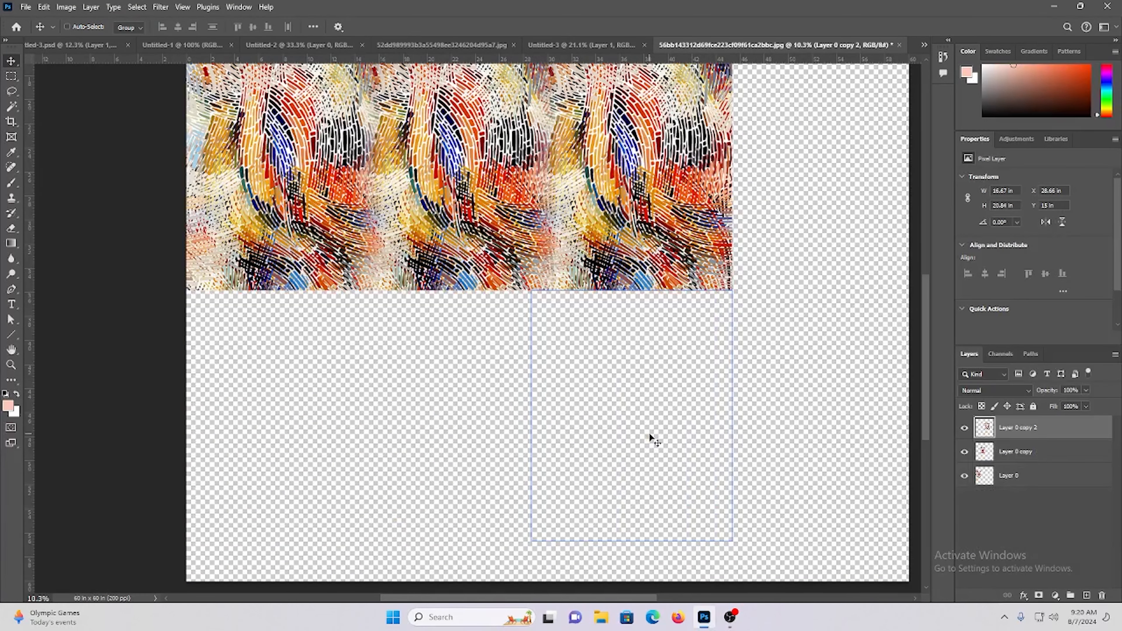
# Group the three tile layers and duplicate the group.
pyautogui.click(1033, 428)
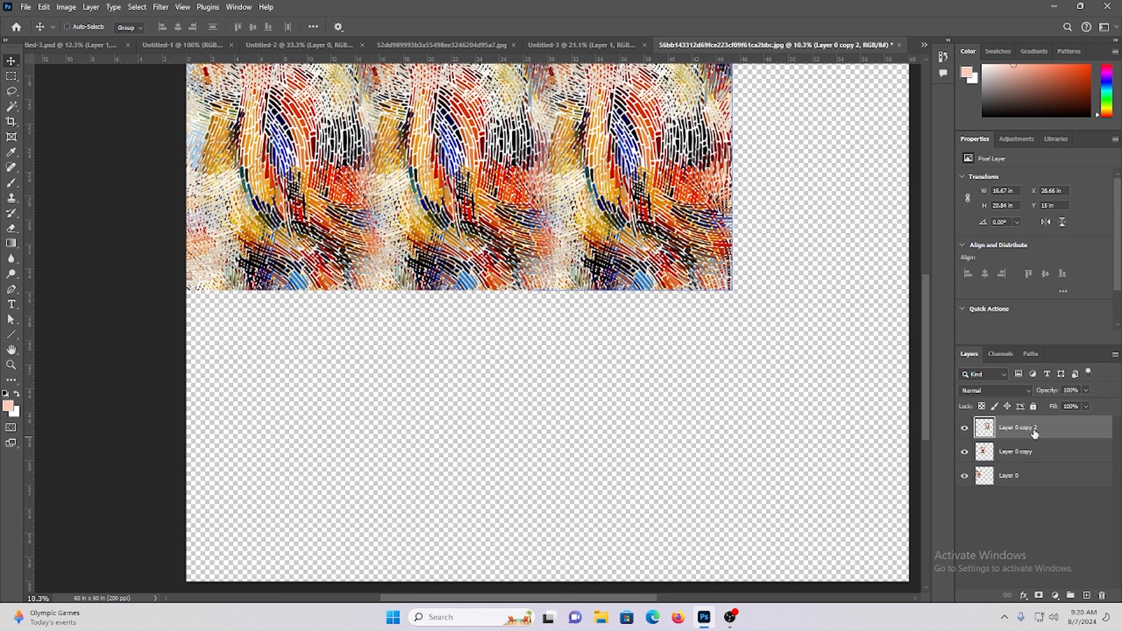
pyautogui.keyDown('shift'); pyautogui.click(1009, 479); pyautogui.keyUp('shift')
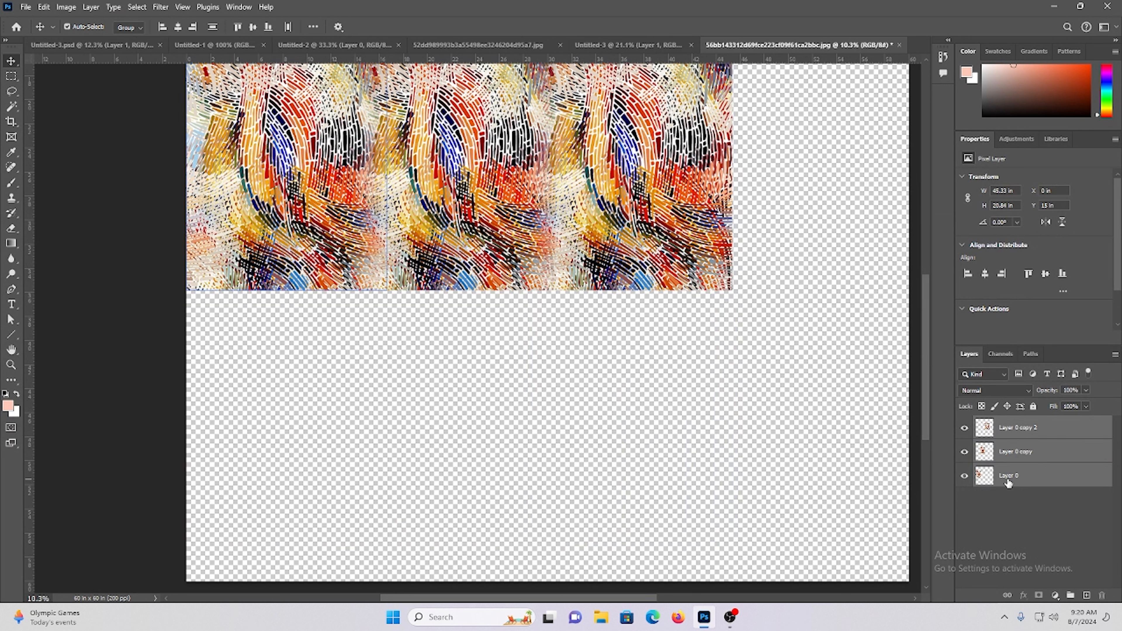
pyautogui.hotkey('ctrl', 'g')
pyautogui.hotkey('ctrl', 'j')
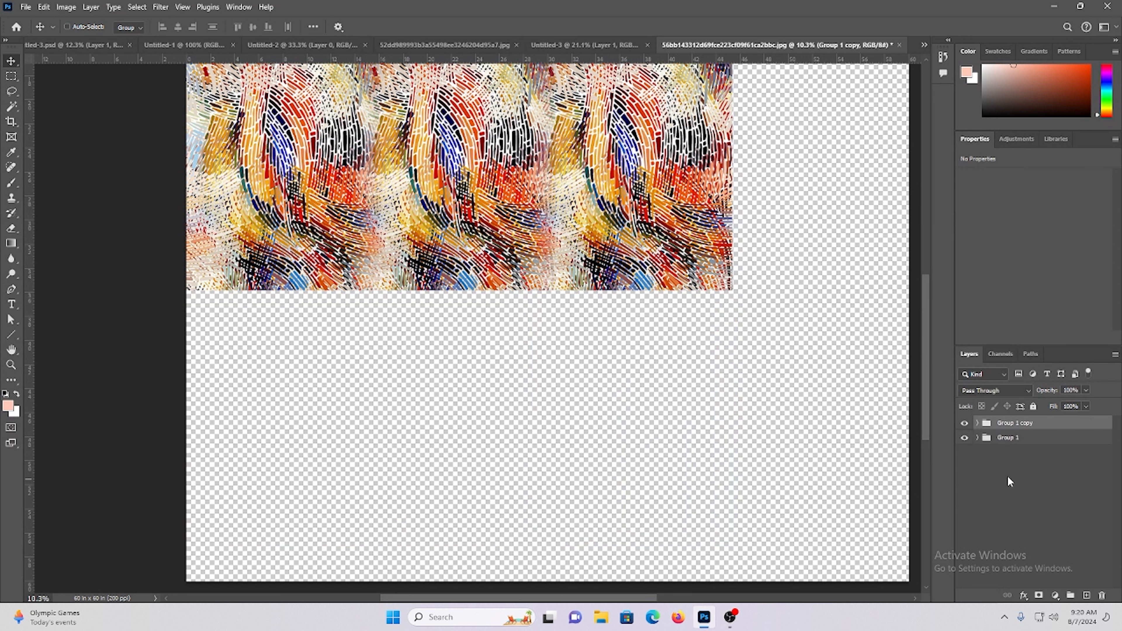
# Give the original Group 1 a red colour label and hide it.
pyautogui.click(1021, 440)
pyautogui.rightClick(1020, 439)
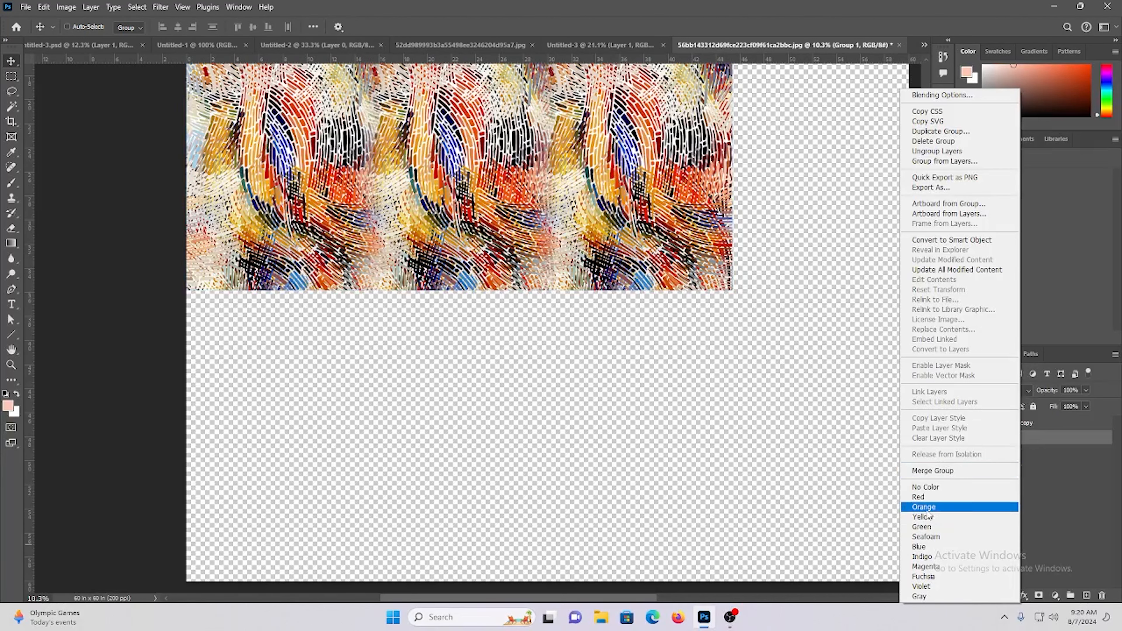
pyautogui.click(932, 497)
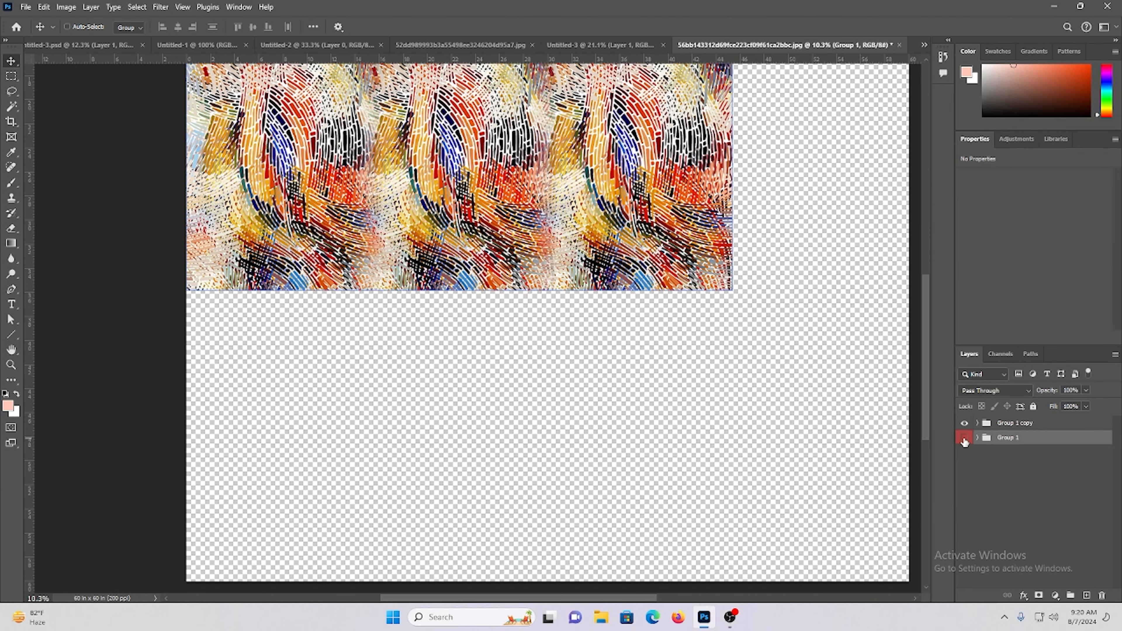
# Merge Group 1 copy into a single layer and move the row right to about X 7.34 in.
pyautogui.click(1018, 425)
pyautogui.hotkey('ctrl', 'e')
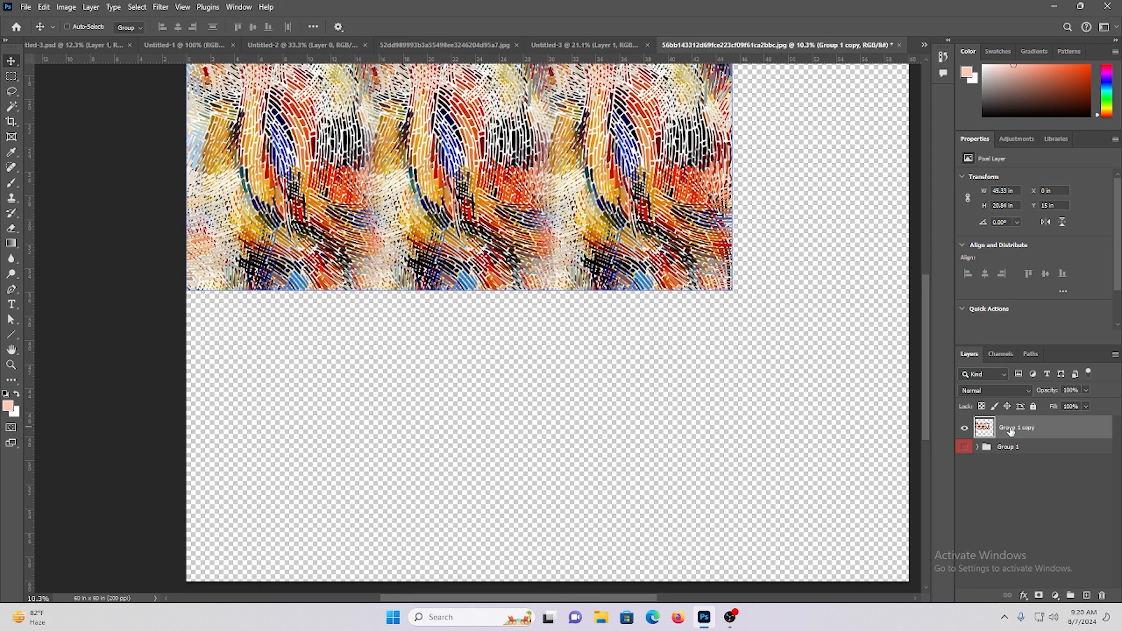
pyautogui.scroll(2, 573, 411)
pyautogui.moveTo(351, 284); pyautogui.dragTo(446, 286)
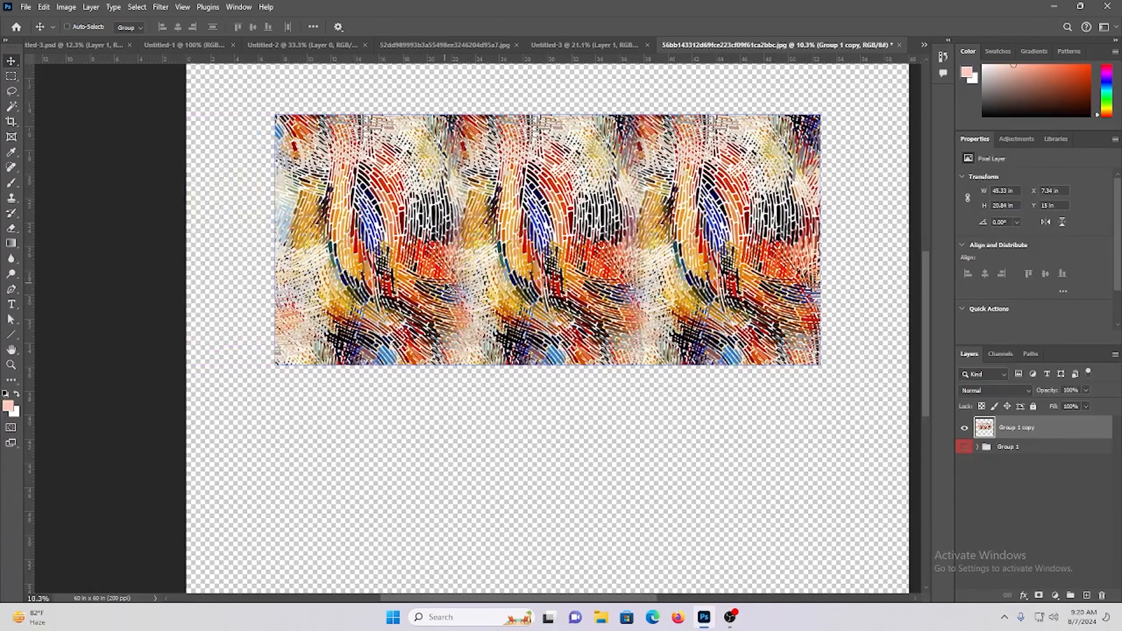
# Fade the merged row's bottom edge by clearing a strip about 52 by 6 in, feathered by 200 pixels.
pyautogui.click(11, 76)
pyautogui.moveTo(851, 431); pyautogui.dragTo(222, 361)
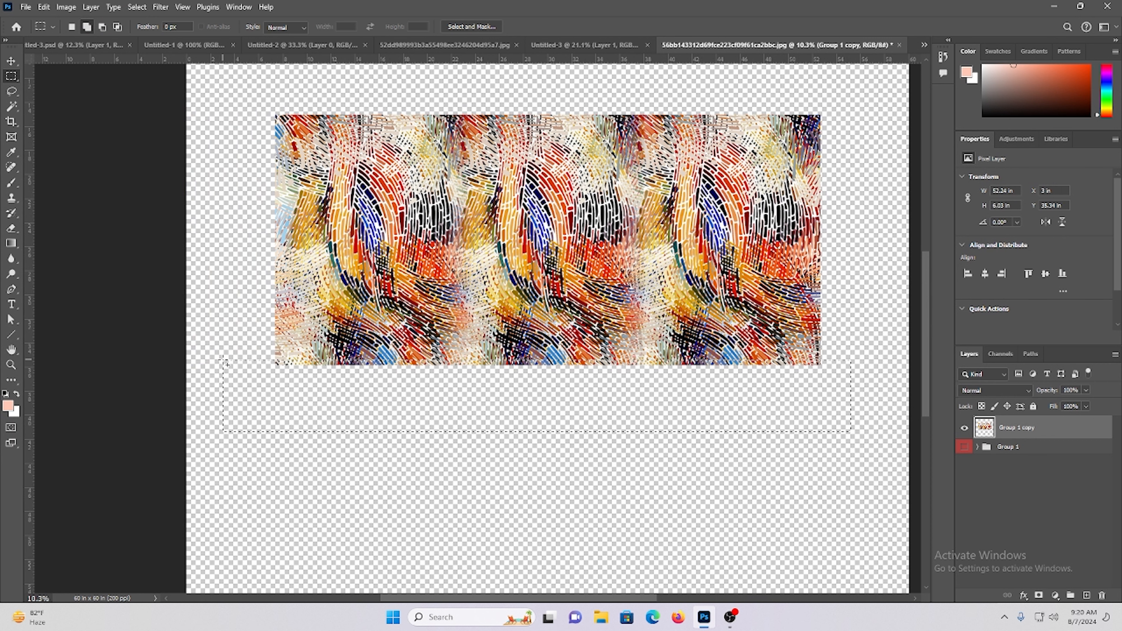
pyautogui.hotkey('shift', 'F6')
pyautogui.press('Return')
pyautogui.press('Delete')
pyautogui.scroll(2, 227, 347)
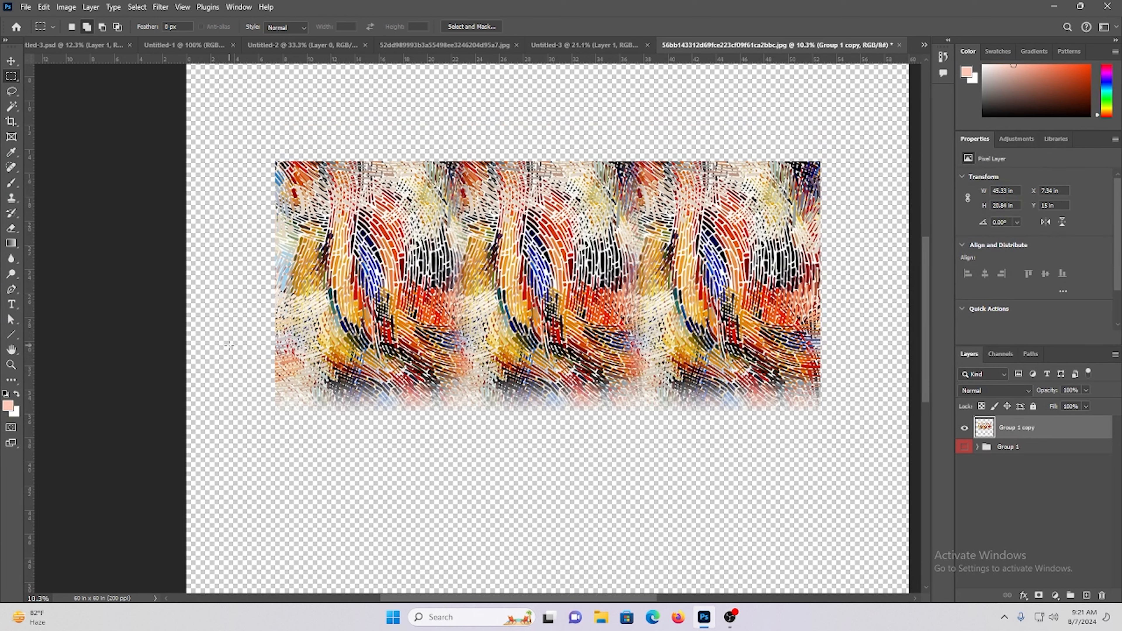
# Fade the merged row's top edge by clearing a strip about 51 by 4 in, feathered by 200 pixels, and deselect.
pyautogui.moveTo(239, 124); pyautogui.dragTo(855, 175)
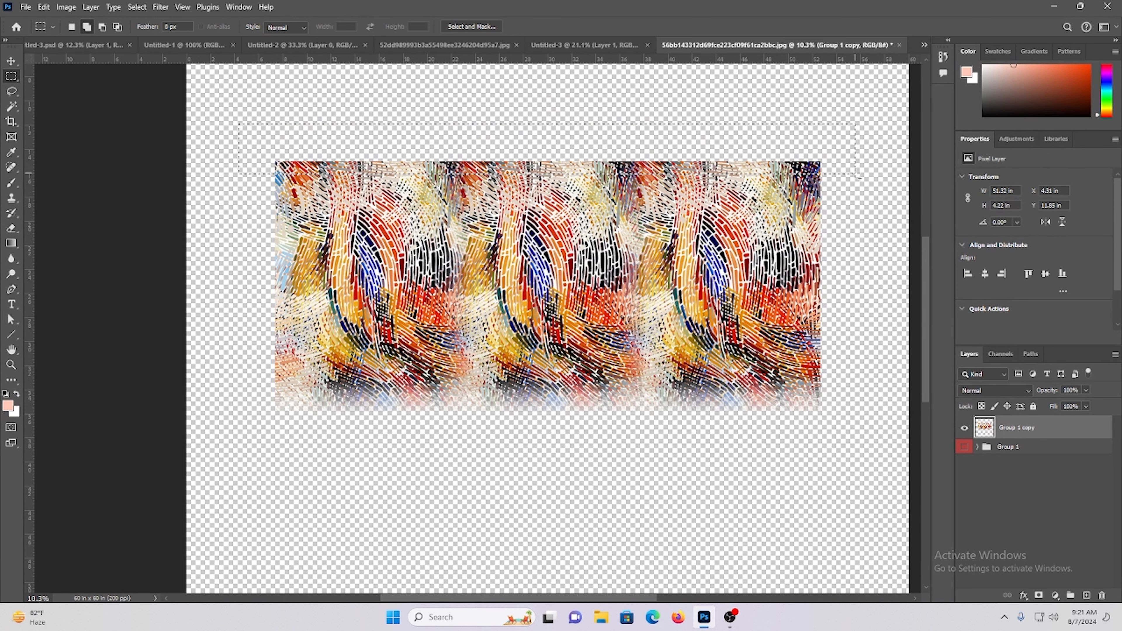
pyautogui.hotkey('shift', 'F5')
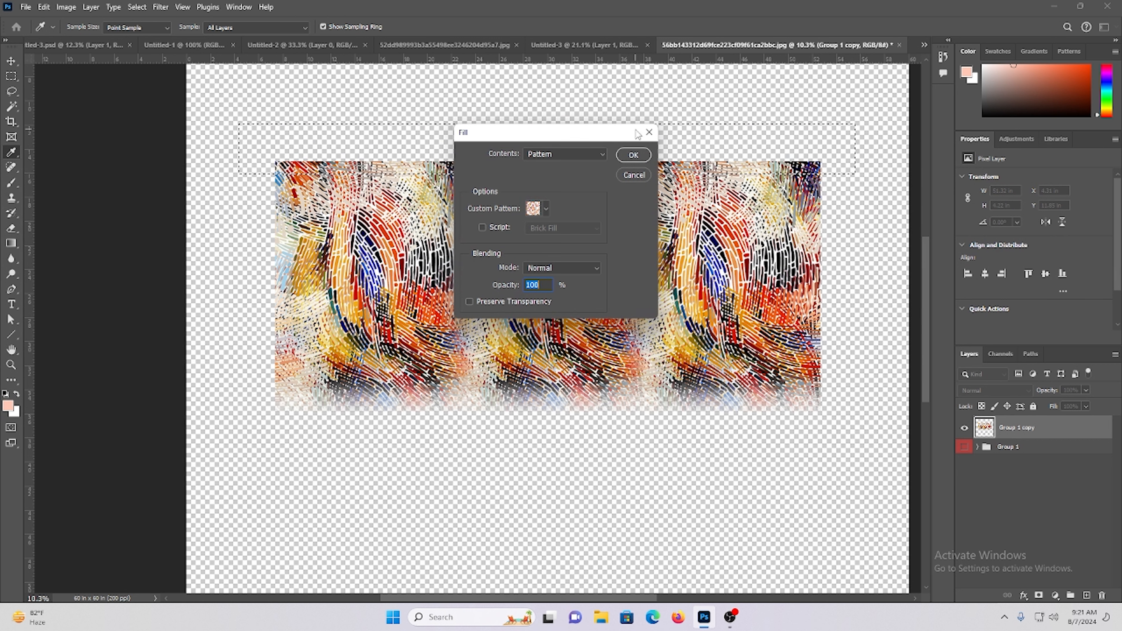
pyautogui.click(648, 132)
pyautogui.hotkey('shift', 'F6')
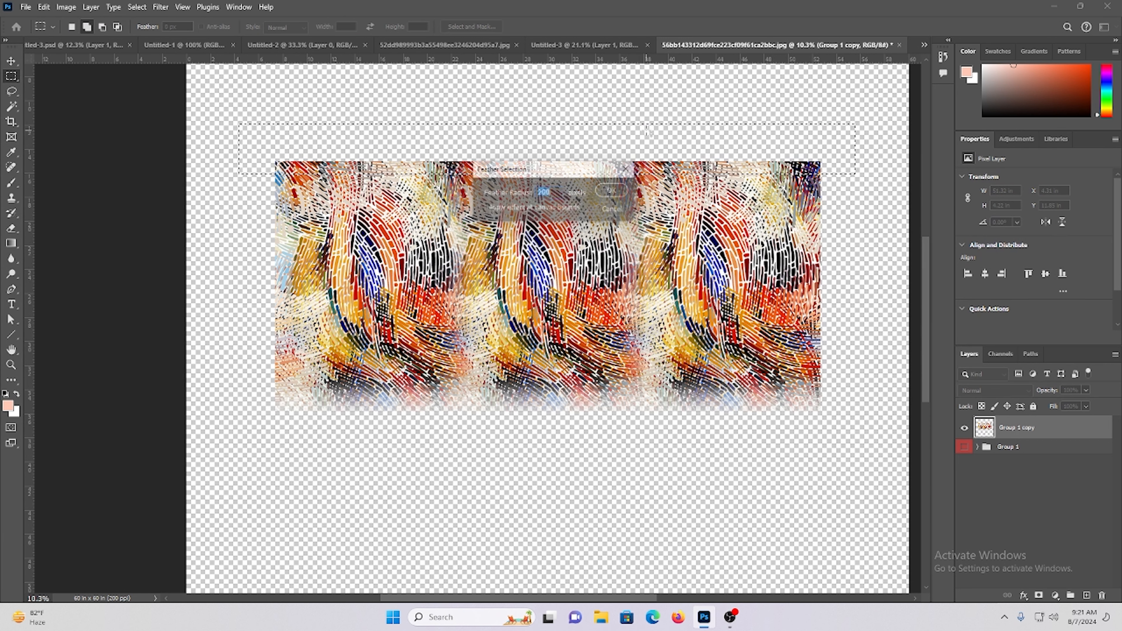
pyautogui.press('Return')
pyautogui.press('Delete')
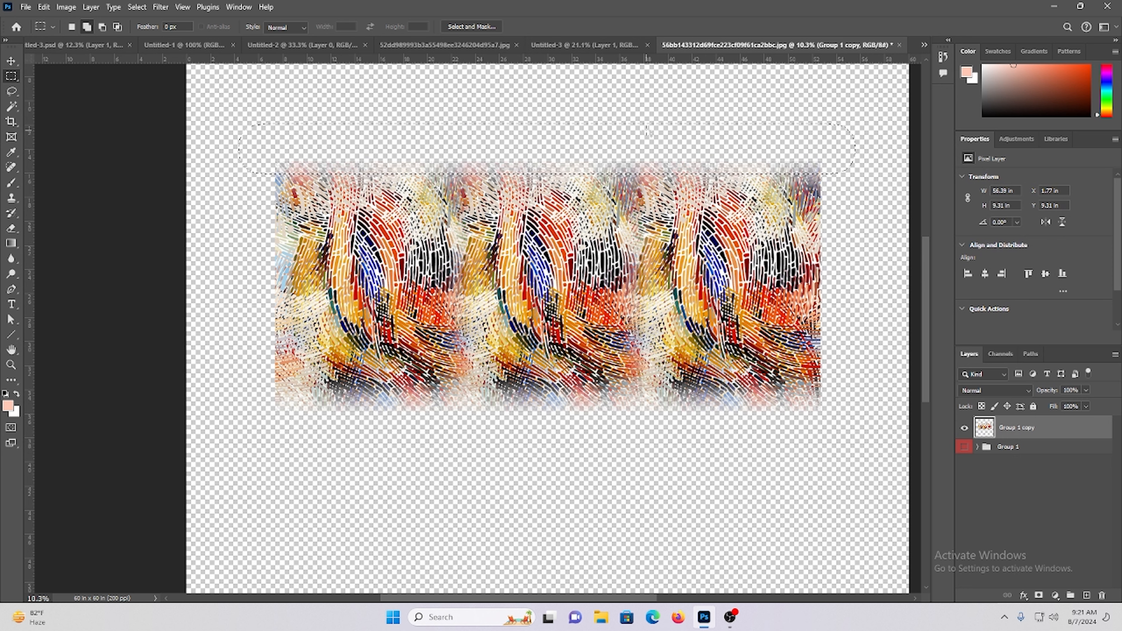
pyautogui.hotkey('ctrl', 'd')
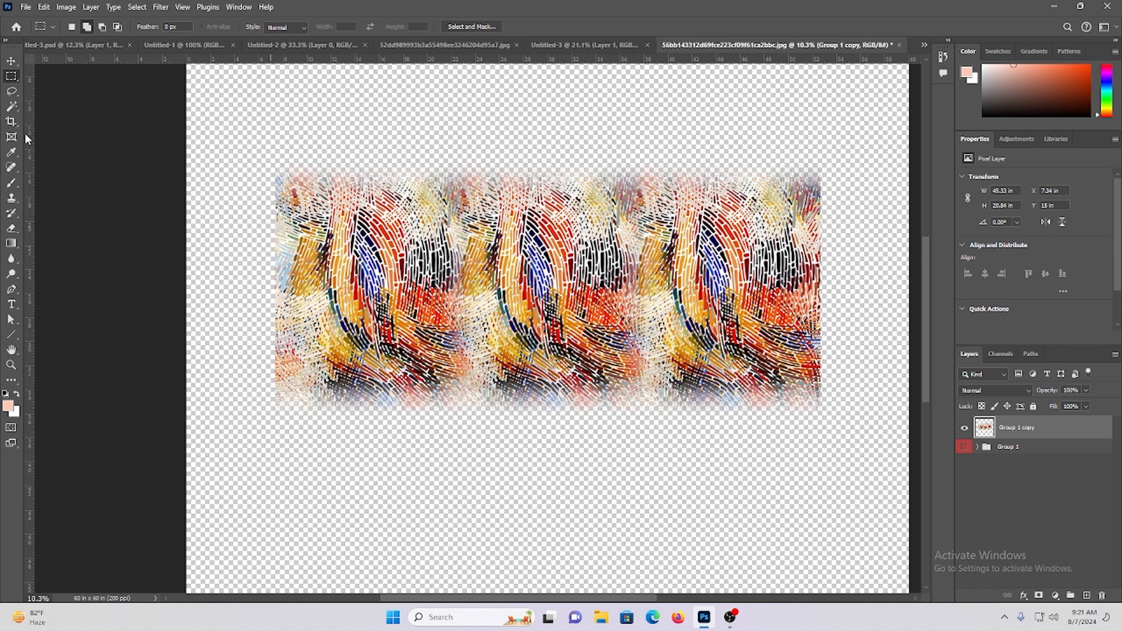
# Duplicate the faded row and place the copy directly below at about Y 31.39 in, overlapping the feathered edges.
pyautogui.click(11, 61)
pyautogui.scroll(2, 311, 350)
pyautogui.moveTo(550, 345); pyautogui.dragTo(447, 322)
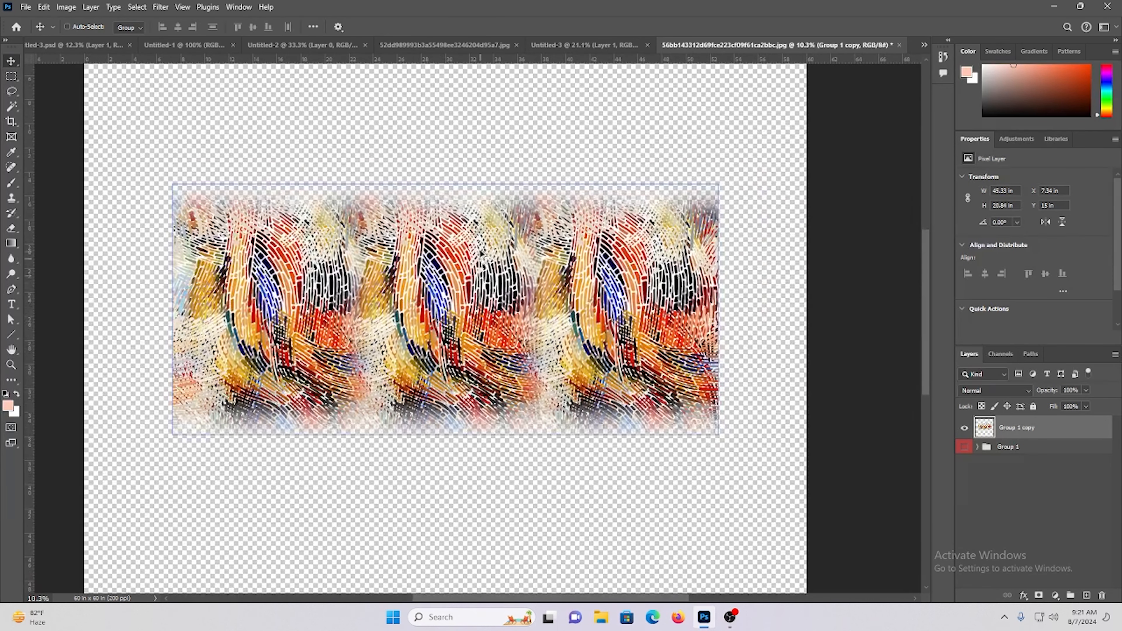
pyautogui.moveTo(486, 252); pyautogui.dragTo(489, 373)
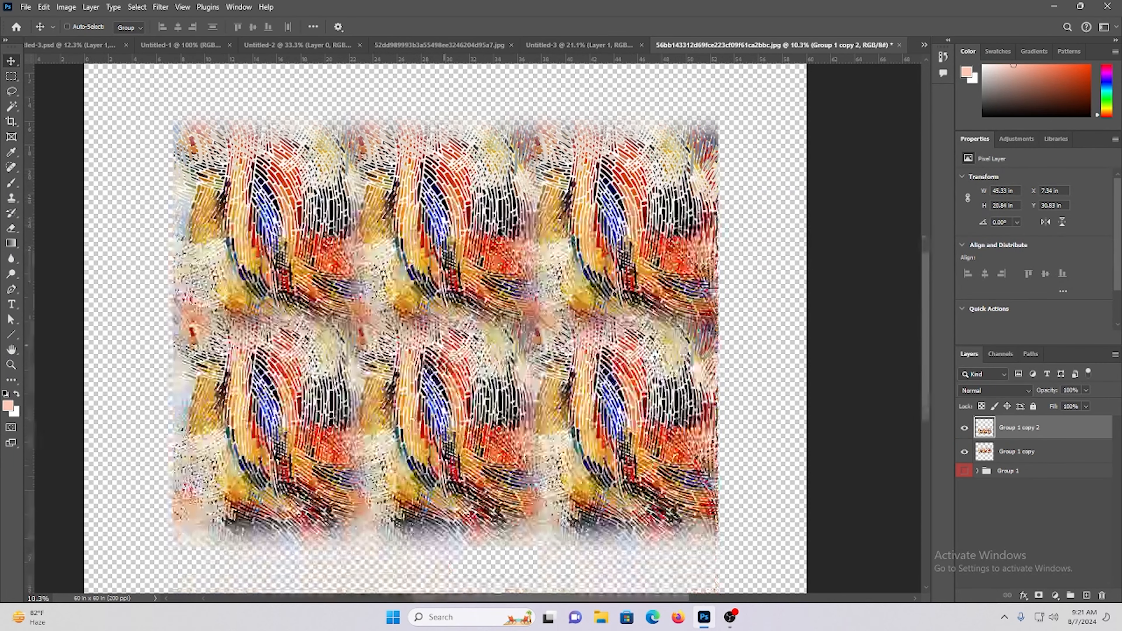
pyautogui.moveTo(418, 347); pyautogui.dragTo(419, 304)
# Select both row layers and move them straight up by about 13.7 in.
pyautogui.scroll(-2, 419, 303)
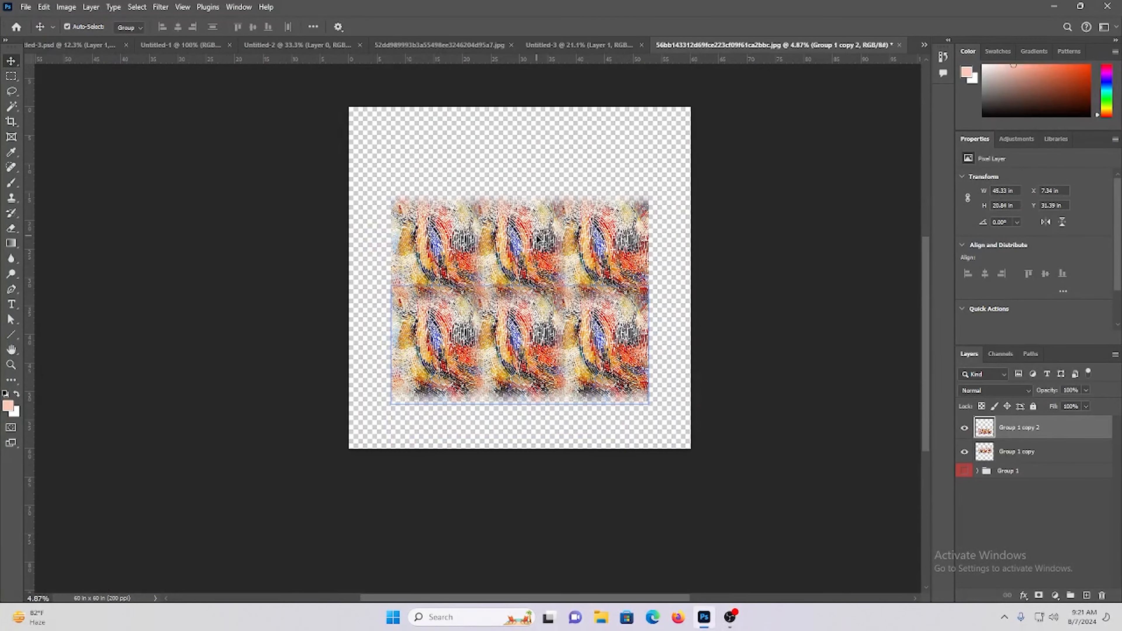
pyautogui.keyDown('ctrl'); pyautogui.keyDown('shift'); pyautogui.click(543, 244); pyautogui.keyUp('shift'); pyautogui.keyUp('ctrl')
pyautogui.moveTo(549, 341); pyautogui.dragTo(536, 256)
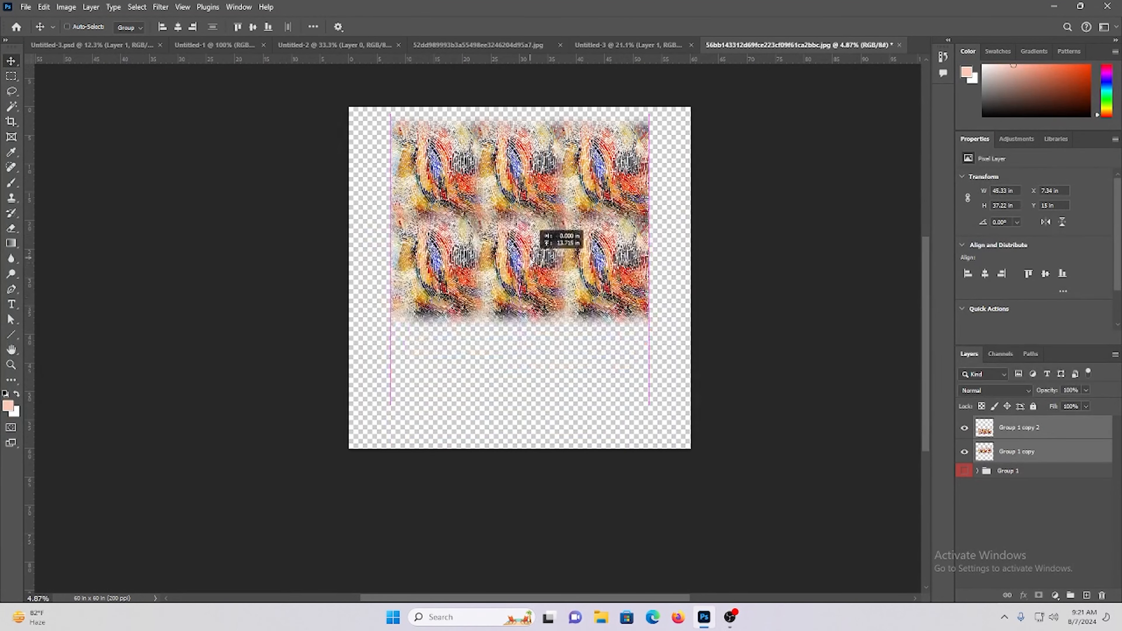
# Duplicate Group 1 copy as a third row at about Y 33.39 in and bring it to the front of the other rows.
pyautogui.click(1034, 451)
pyautogui.moveTo(637, 234); pyautogui.dragTo(647, 414)
pyautogui.scroll(3, 523, 329)
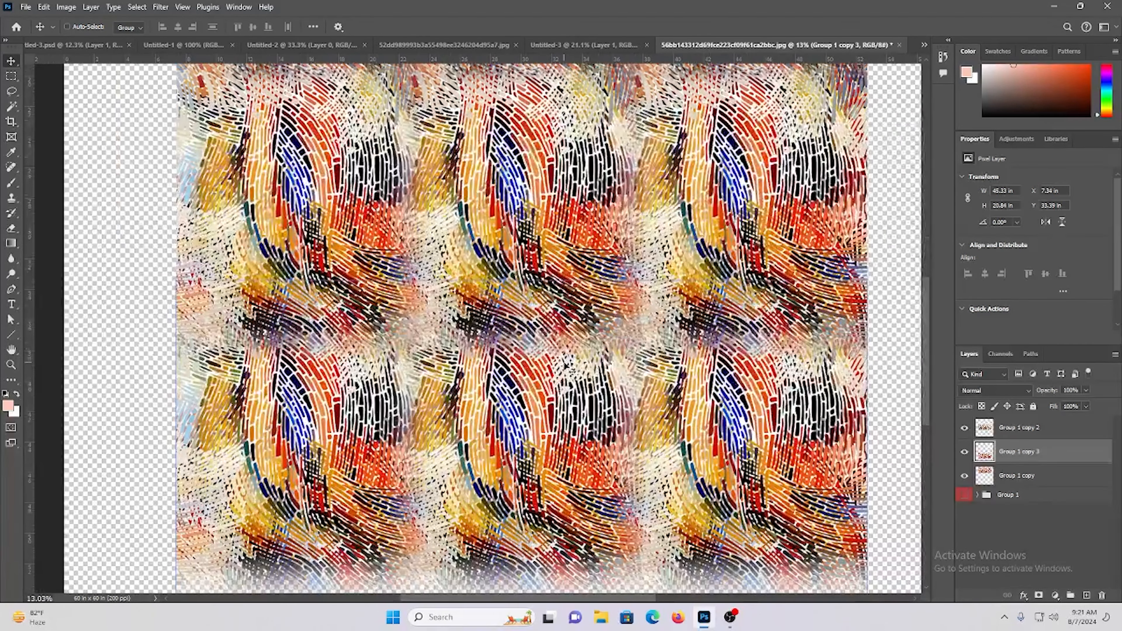
pyautogui.hotkey('ctrl', ']')
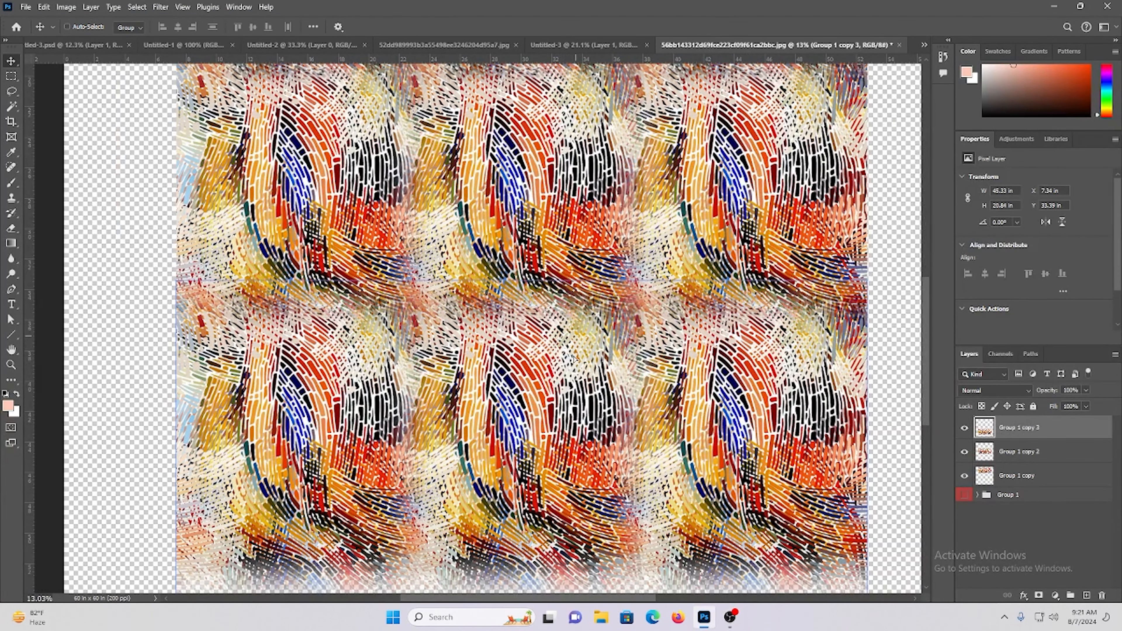
pyautogui.moveTo(574, 360); pyautogui.dragTo(578, 335)
pyautogui.scroll(-5, 641, 319)
pyautogui.scroll(2, 540, 287)
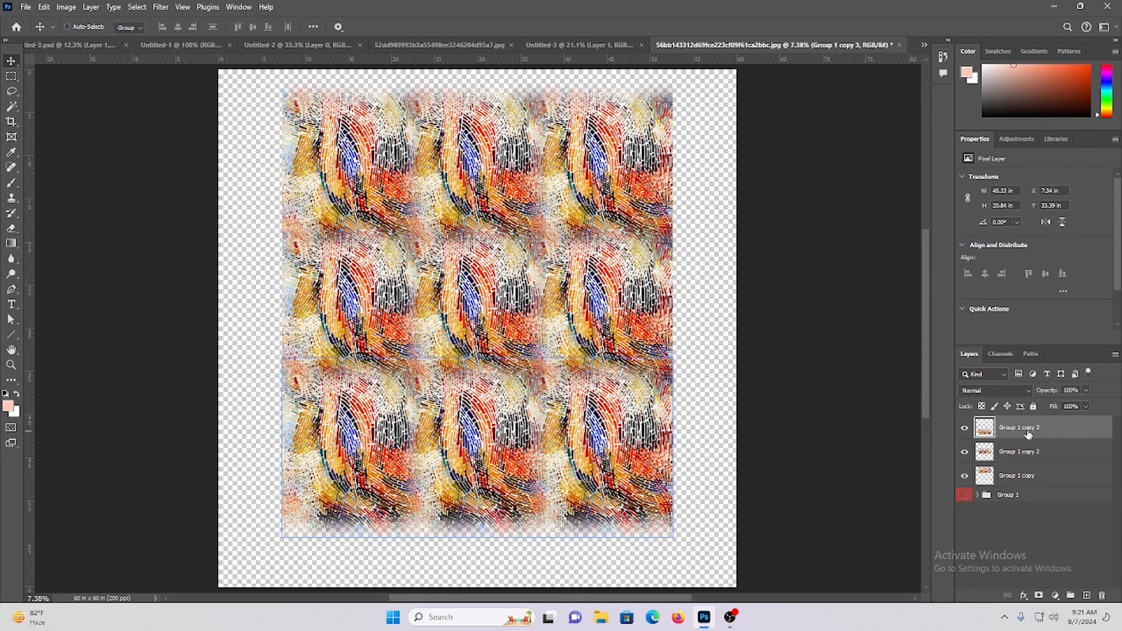
# Distribute the three row layers evenly in the vertical direction and merge them into one layer.
pyautogui.keyDown('shift'); pyautogui.click(1035, 481); pyautogui.keyUp('shift')
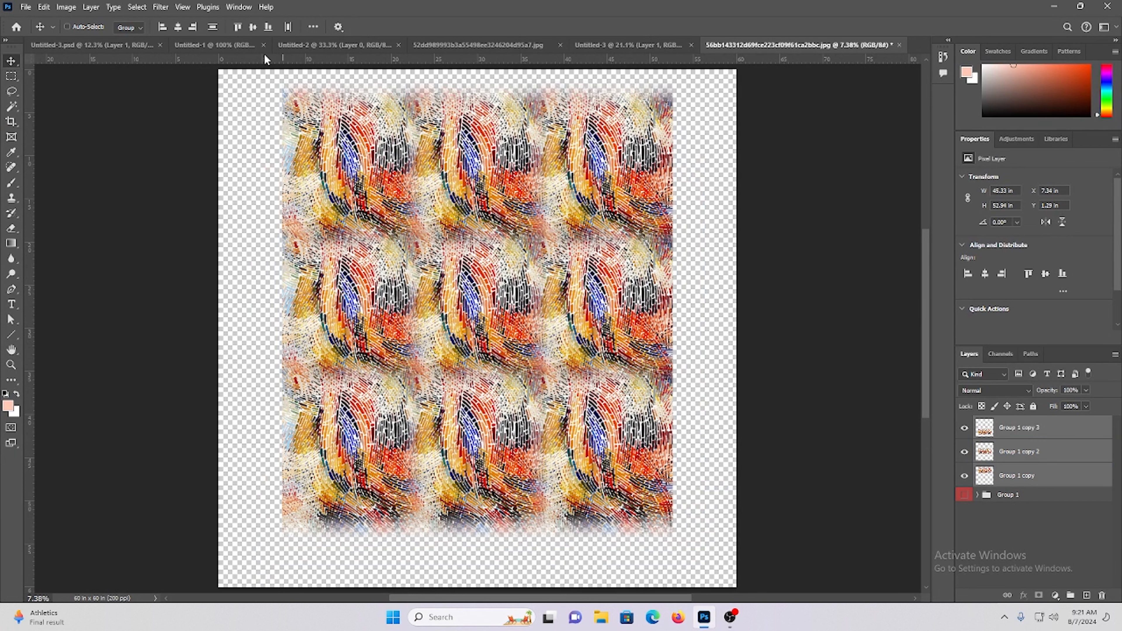
pyautogui.click(213, 27)
pyautogui.scroll(1, 683, 404)
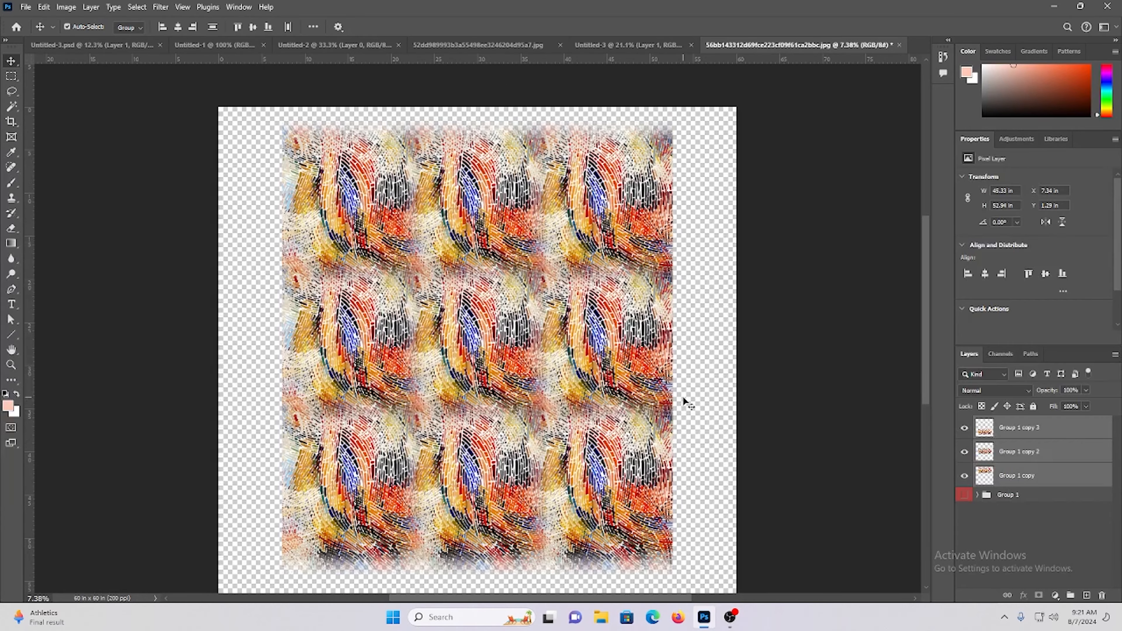
pyautogui.hotkey('ctrl', 'e')
# Place a horizontal guide exactly along the upper edge of the dark red brick beside the blue shape in the top row.
pyautogui.moveTo(583, 323); pyautogui.dragTo(466, 310)
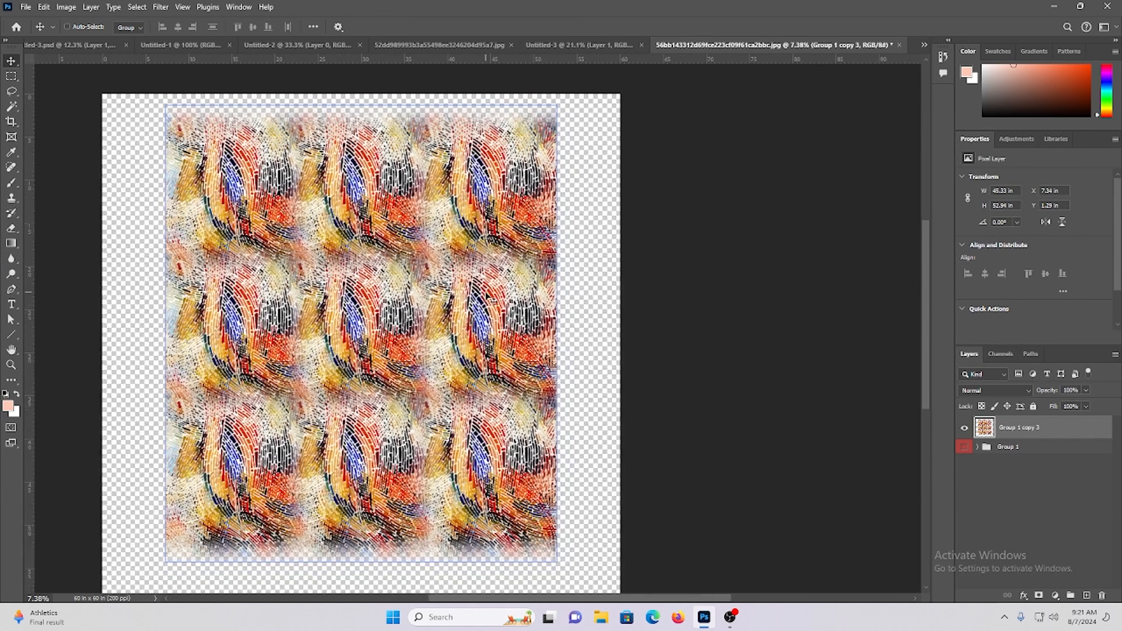
pyautogui.moveTo(367, 297)
pyautogui.mouseDown()
pyautogui.moveTo(570, 294)
pyautogui.moveTo(379, 291)
pyautogui.mouseUp()
pyautogui.scroll(-2, 379, 292)
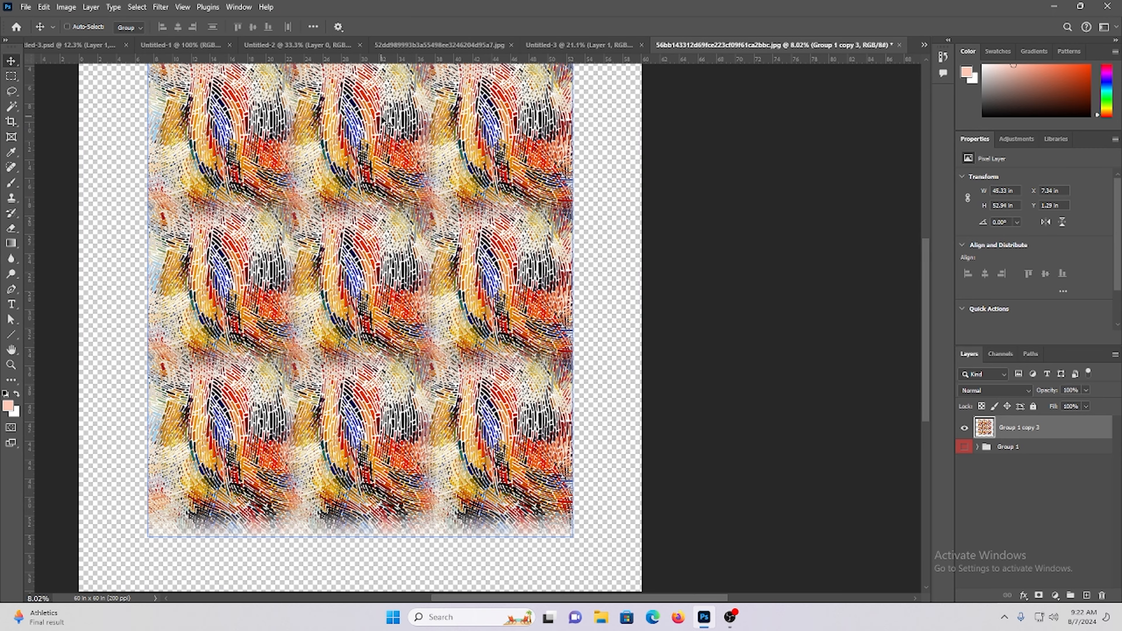
pyautogui.moveTo(383, 118); pyautogui.dragTo(375, 154)
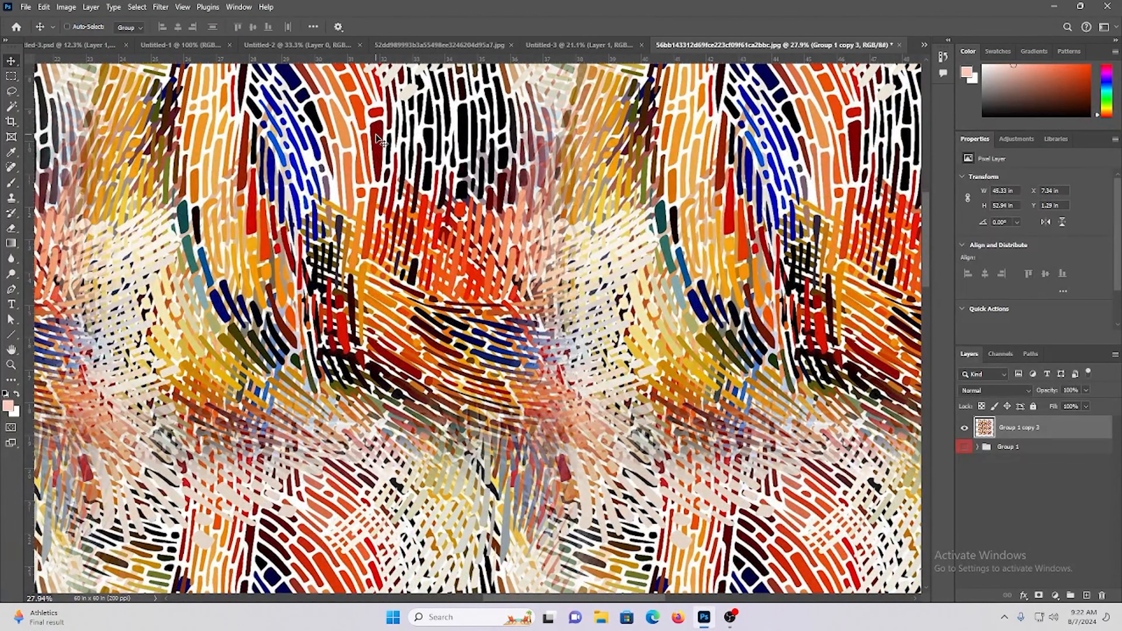
pyautogui.scroll(2, 377, 139)
pyautogui.moveTo(385, 135); pyautogui.dragTo(452, 230)
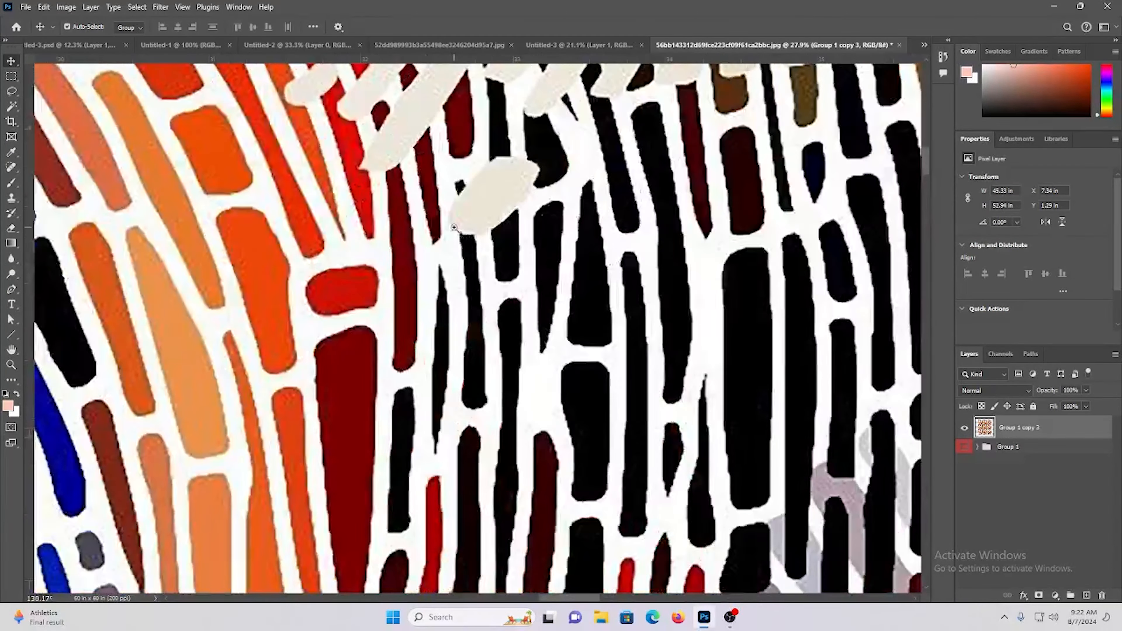
pyautogui.moveTo(352, 59); pyautogui.dragTo(436, 335)
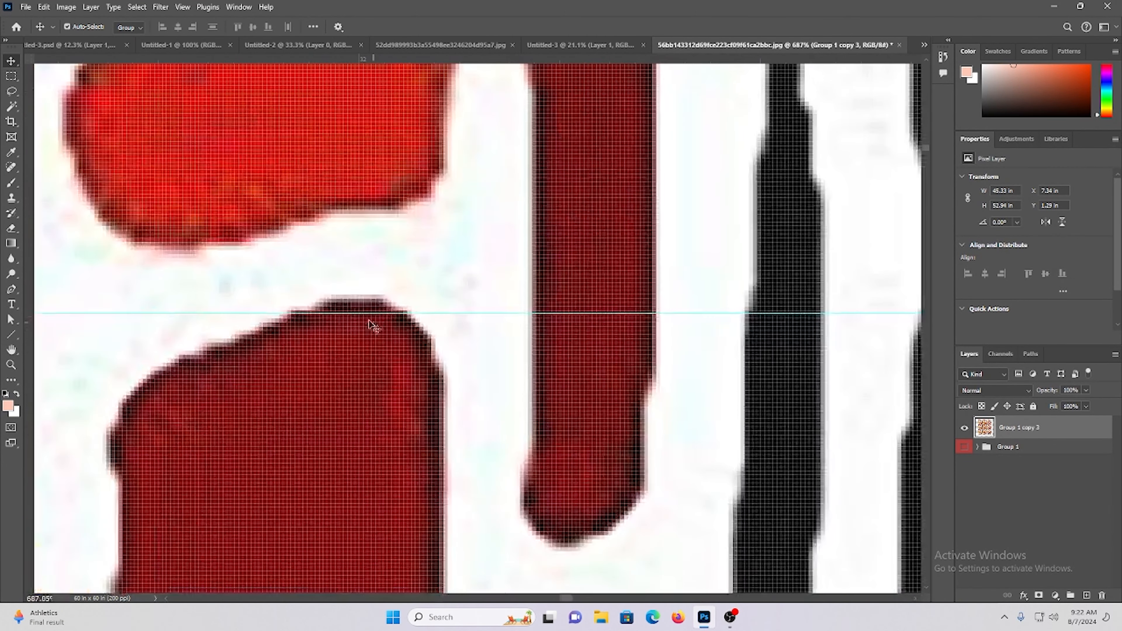
pyautogui.moveTo(370, 317); pyautogui.dragTo(385, 240)
pyautogui.scroll(-15, 396, 324)
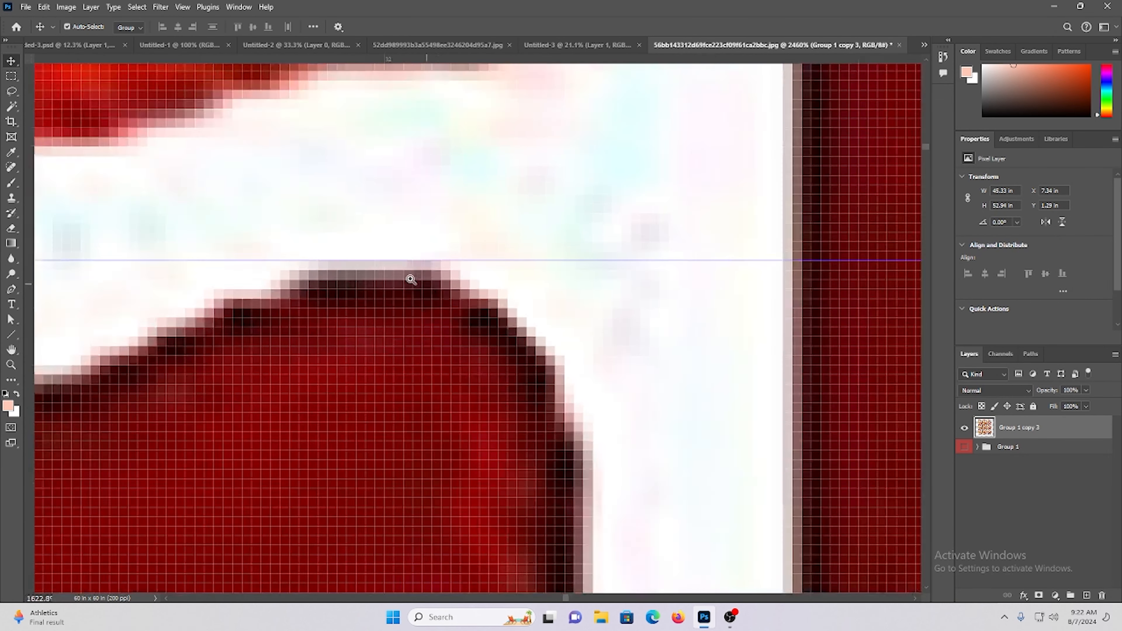
pyautogui.scroll(-5, 396, 324)
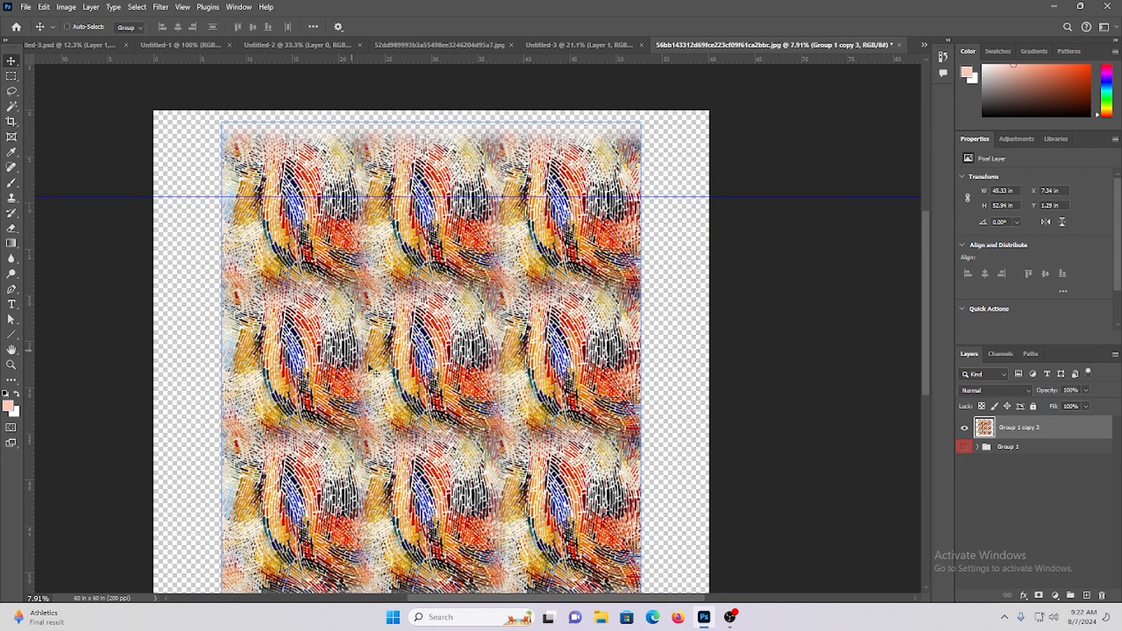
# Place a second horizontal guide along the upper edge of the matching dark red brick in the bottom row.
pyautogui.scroll(-2, 430, 338)
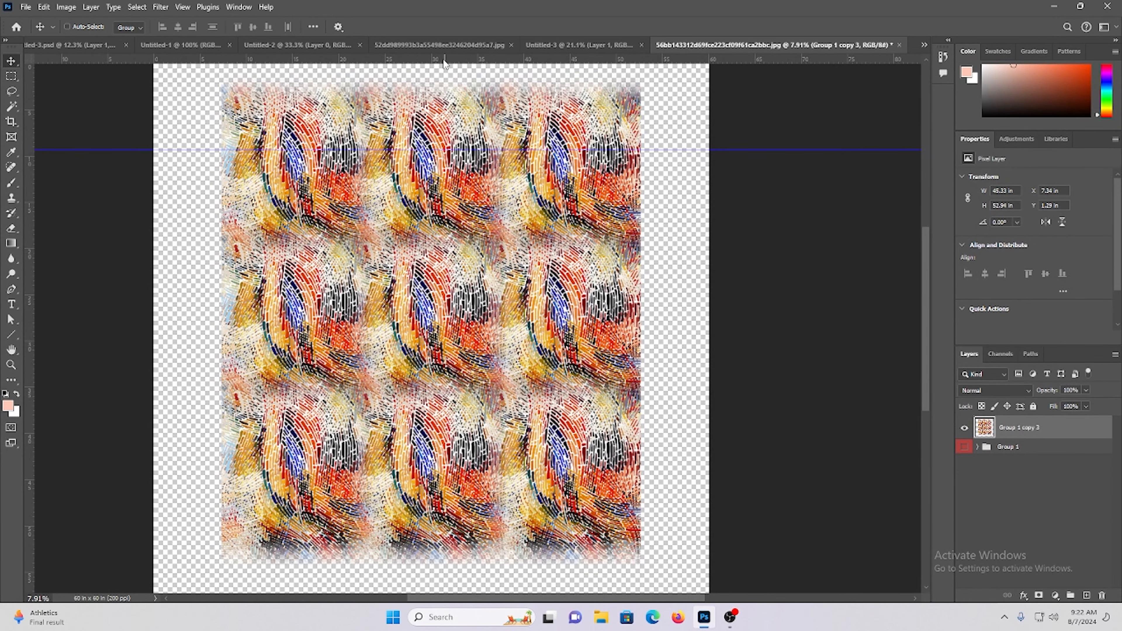
pyautogui.moveTo(445, 60); pyautogui.dragTo(532, 448)
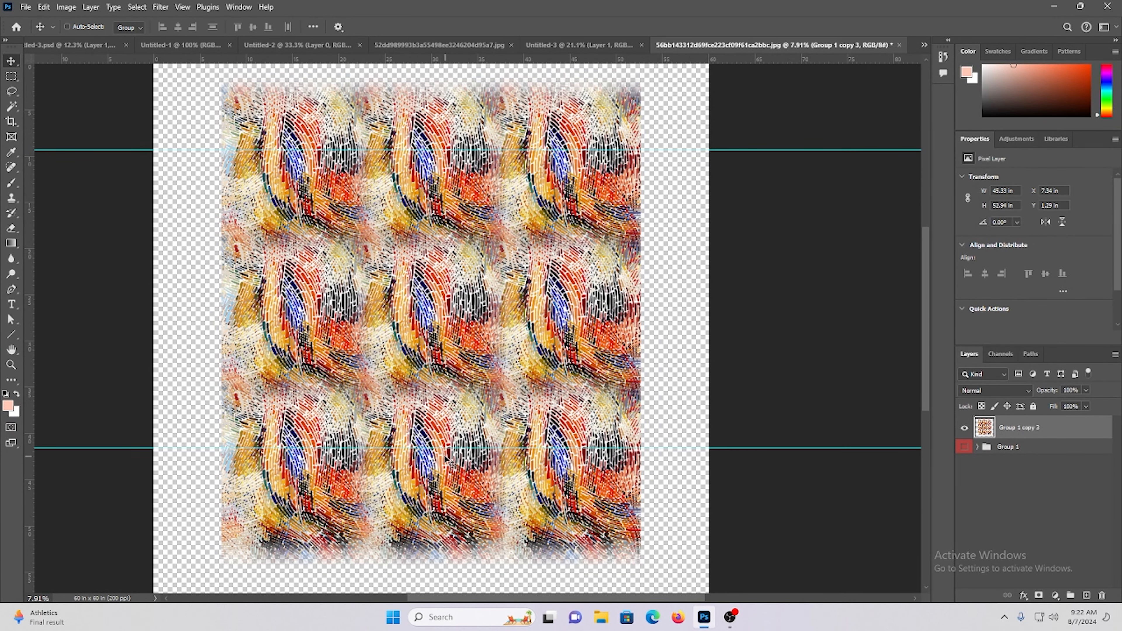
pyautogui.moveTo(449, 447); pyautogui.dragTo(658, 497)
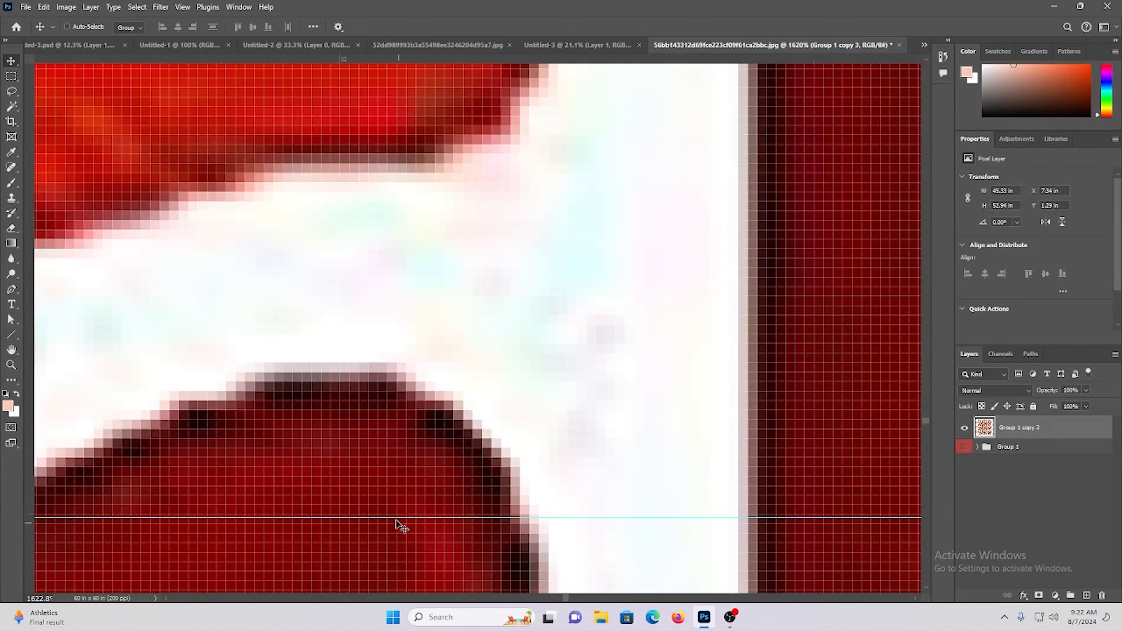
pyautogui.moveTo(394, 517); pyautogui.dragTo(393, 364)
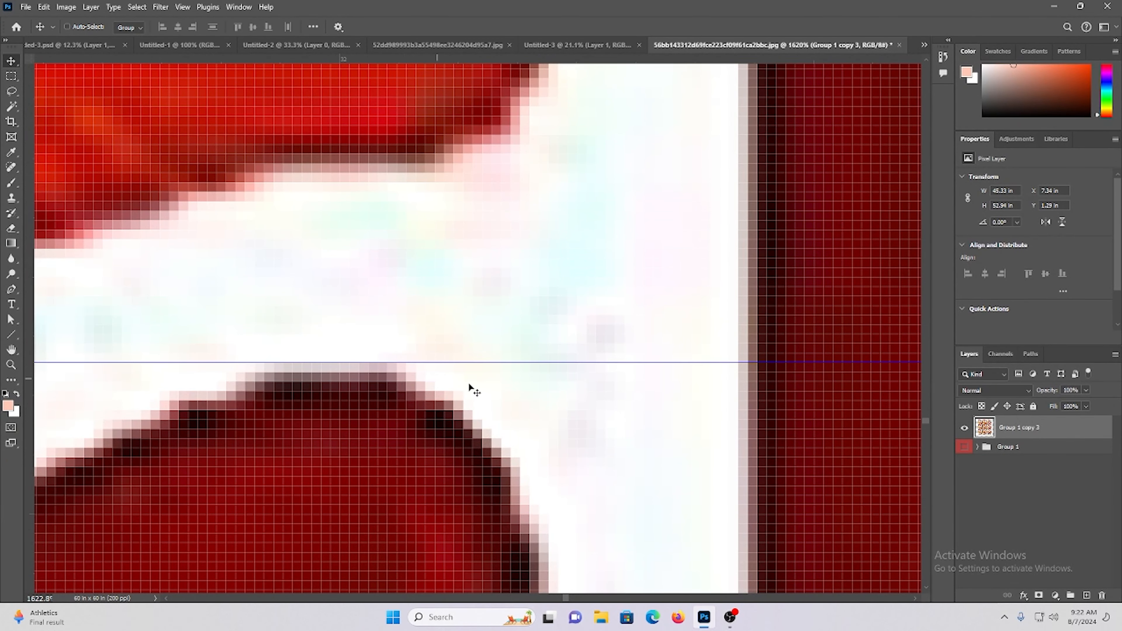
pyautogui.moveTo(471, 388); pyautogui.dragTo(248, 376)
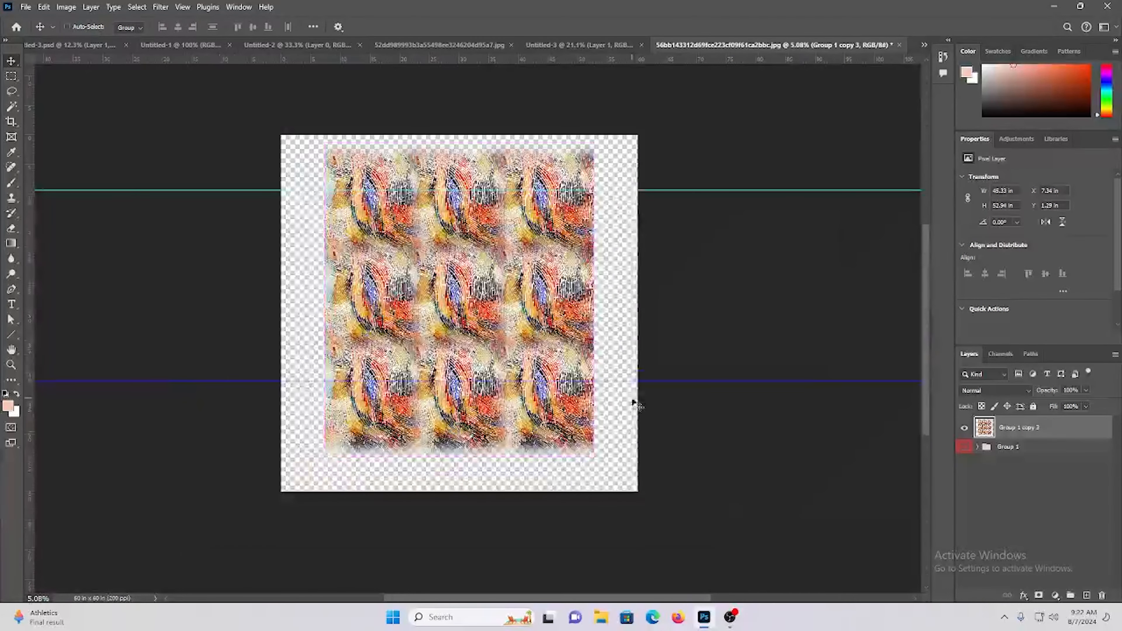
# Place a vertical guide exactly on the left edge of the small bright red brick in the left column's middle row.
pyautogui.moveTo(477, 386); pyautogui.dragTo(553, 349)
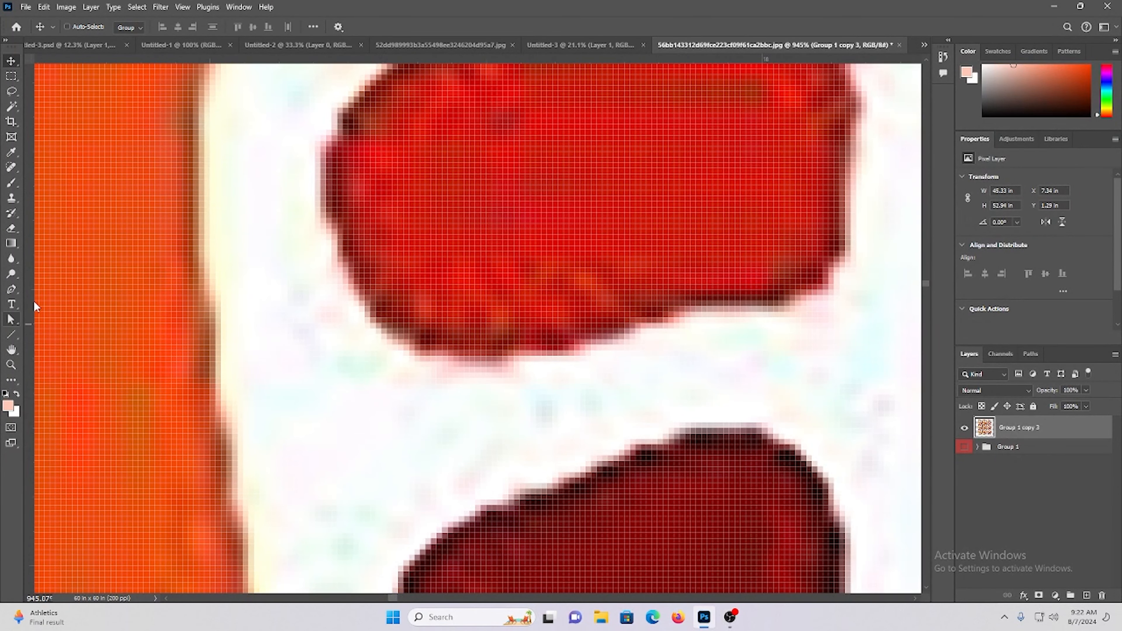
pyautogui.moveTo(32, 301); pyautogui.dragTo(313, 301)
pyautogui.moveTo(303, 233); pyautogui.dragTo(435, 282)
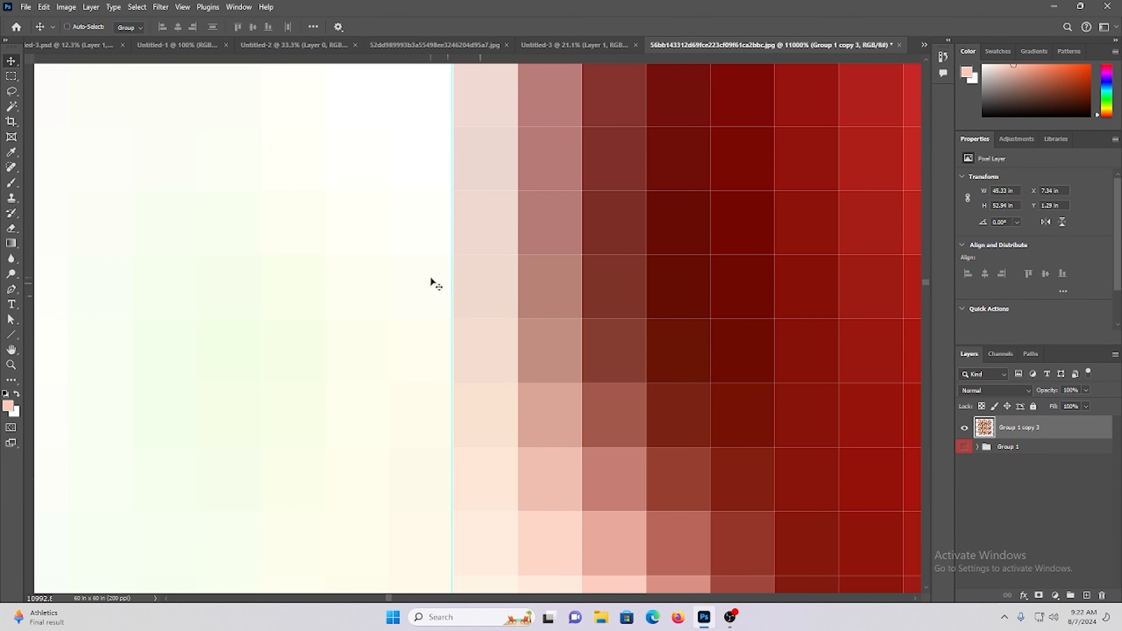
pyautogui.hotkey('ctrl', '0')
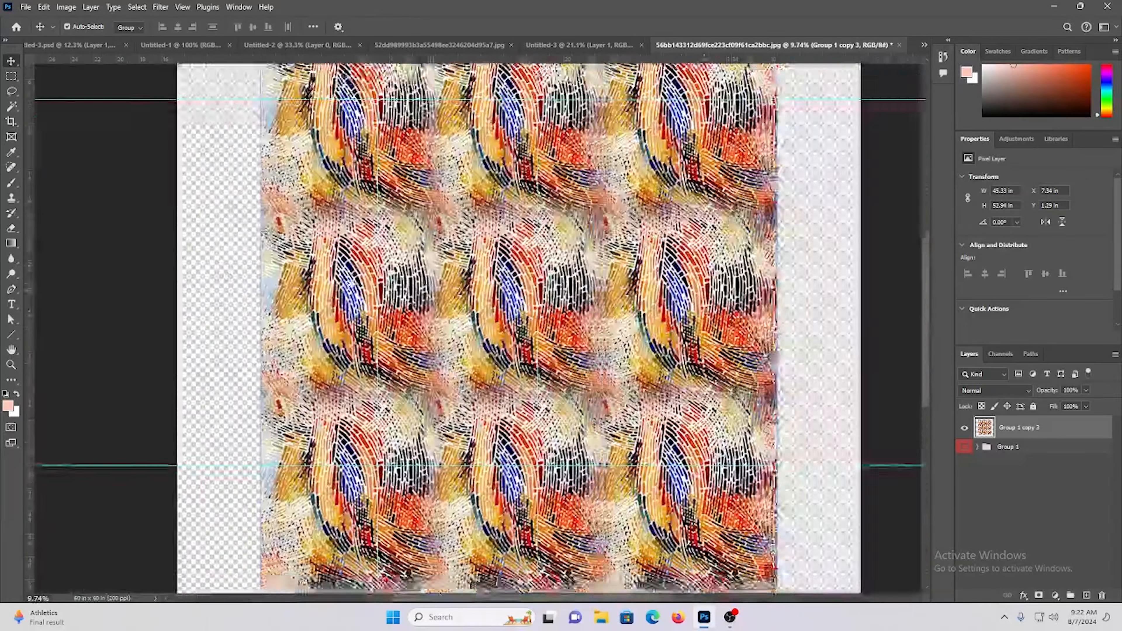
pyautogui.moveTo(701, 342); pyautogui.dragTo(536, 289)
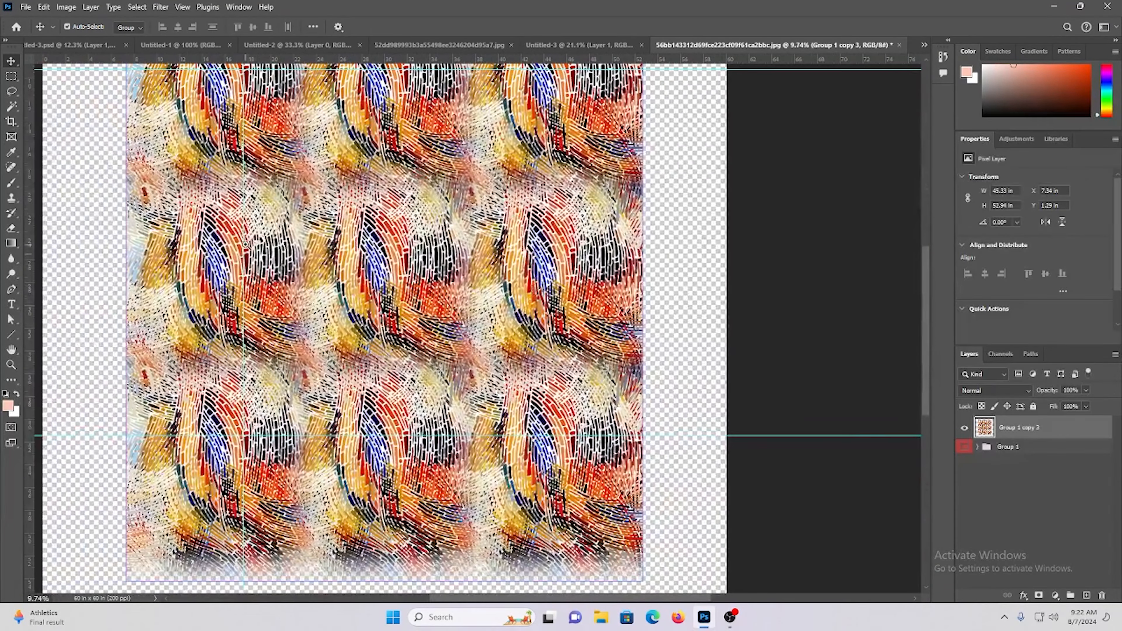
pyautogui.moveTo(245, 245); pyautogui.dragTo(367, 283)
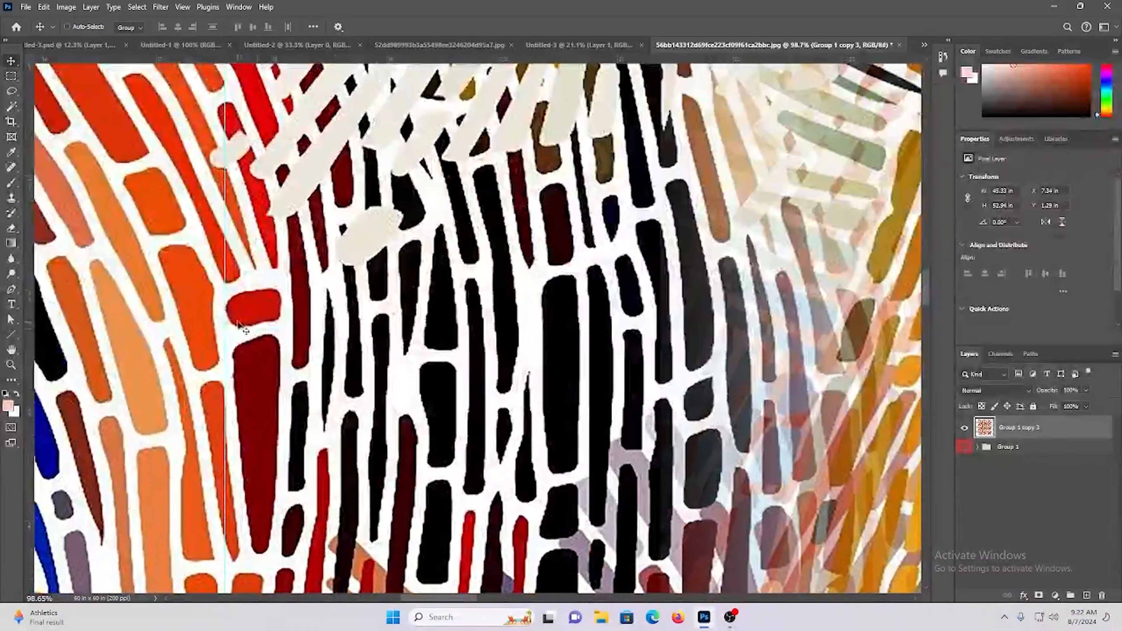
pyautogui.hotkey('ctrl', '0')
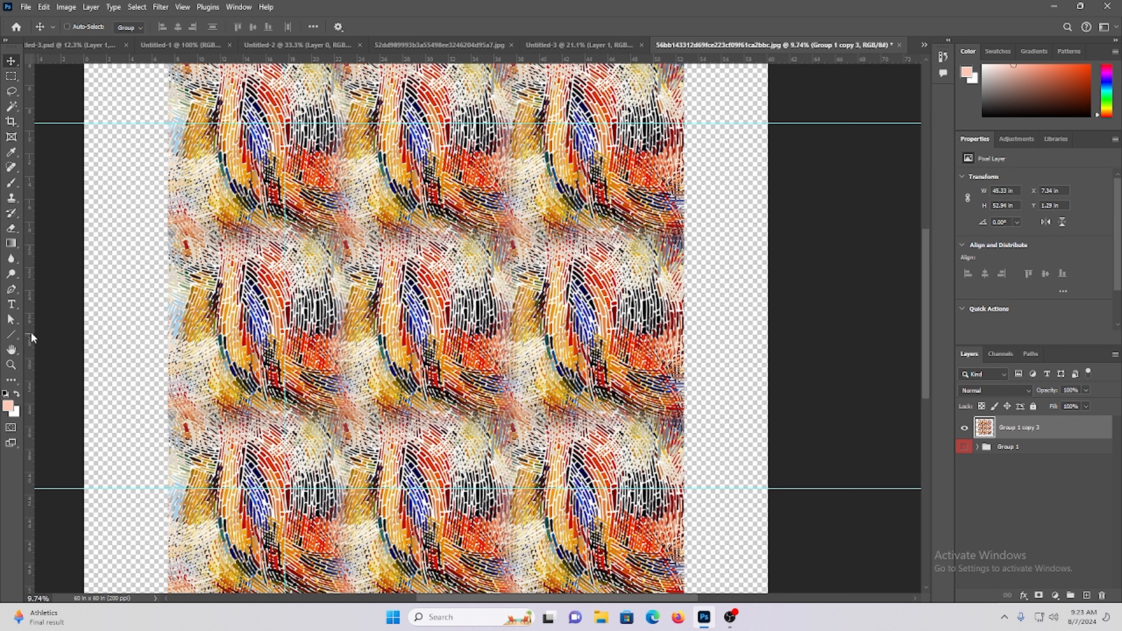
# Place a second vertical guide on the left edge of the matching bright red brick in the right column.
pyautogui.scroll(15, 612, 349)
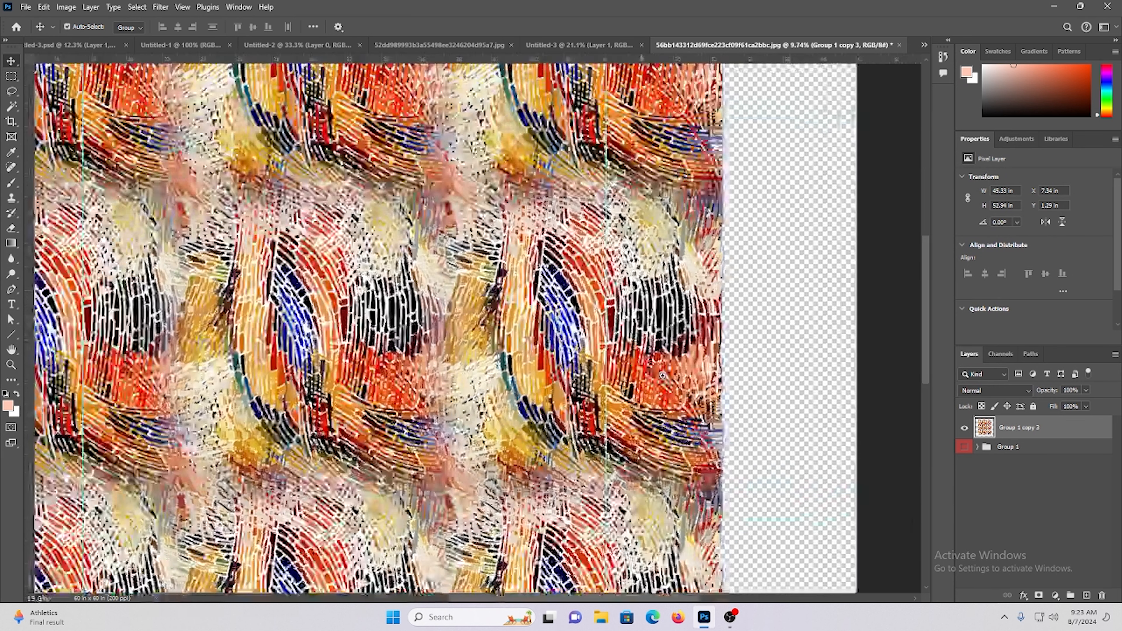
pyautogui.scroll(8, 611, 242)
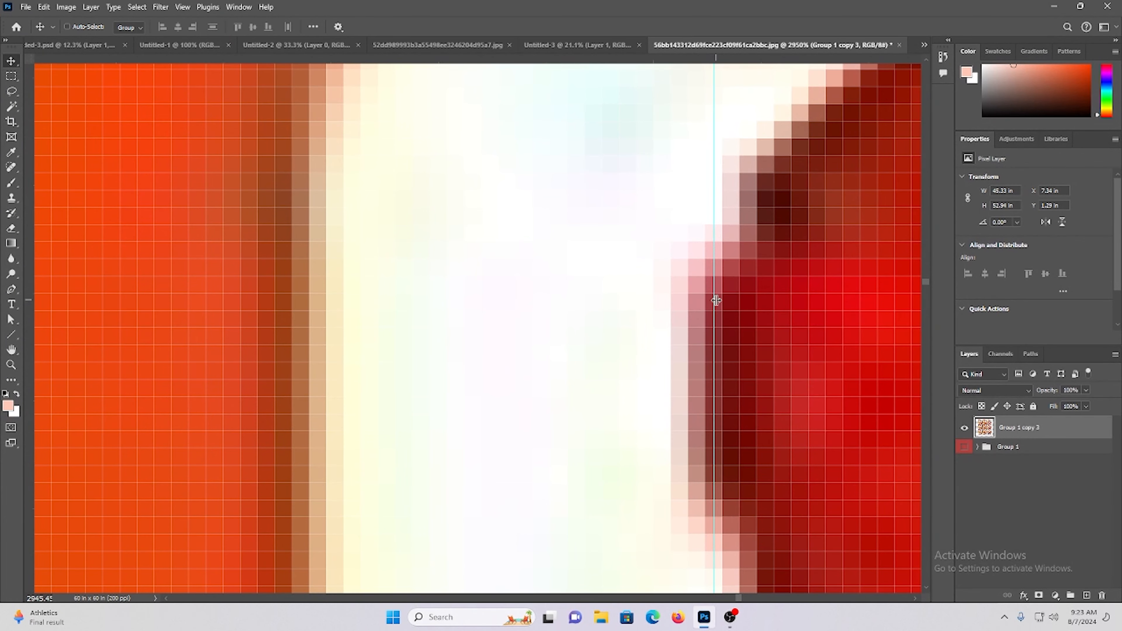
pyautogui.moveTo(717, 301); pyautogui.dragTo(672, 465)
pyautogui.hotkey('ctrl', '0')
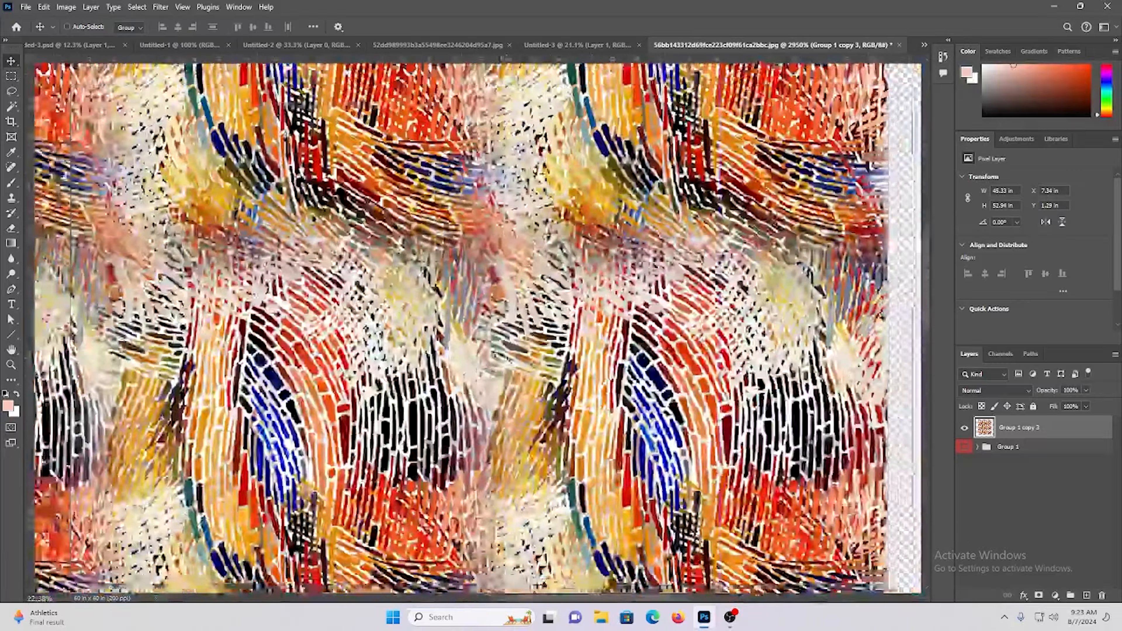
pyautogui.moveTo(495, 355); pyautogui.dragTo(424, 356)
pyautogui.scroll(-3, 724, 394)
pyautogui.moveTo(727, 396); pyautogui.dragTo(632, 380)
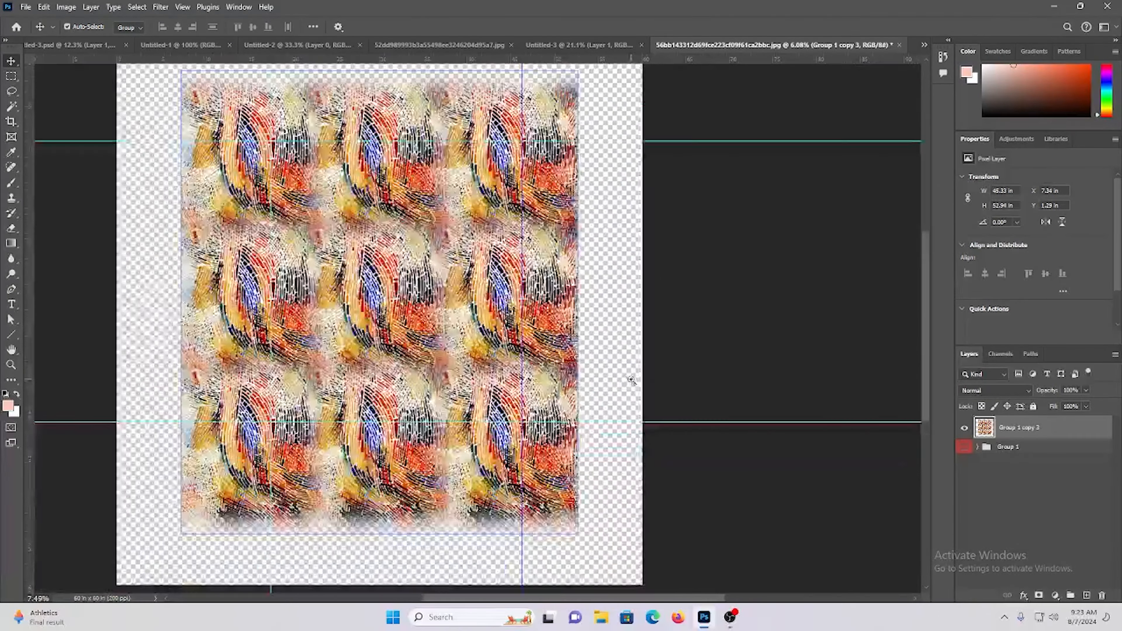
pyautogui.moveTo(392, 319); pyautogui.dragTo(478, 344)
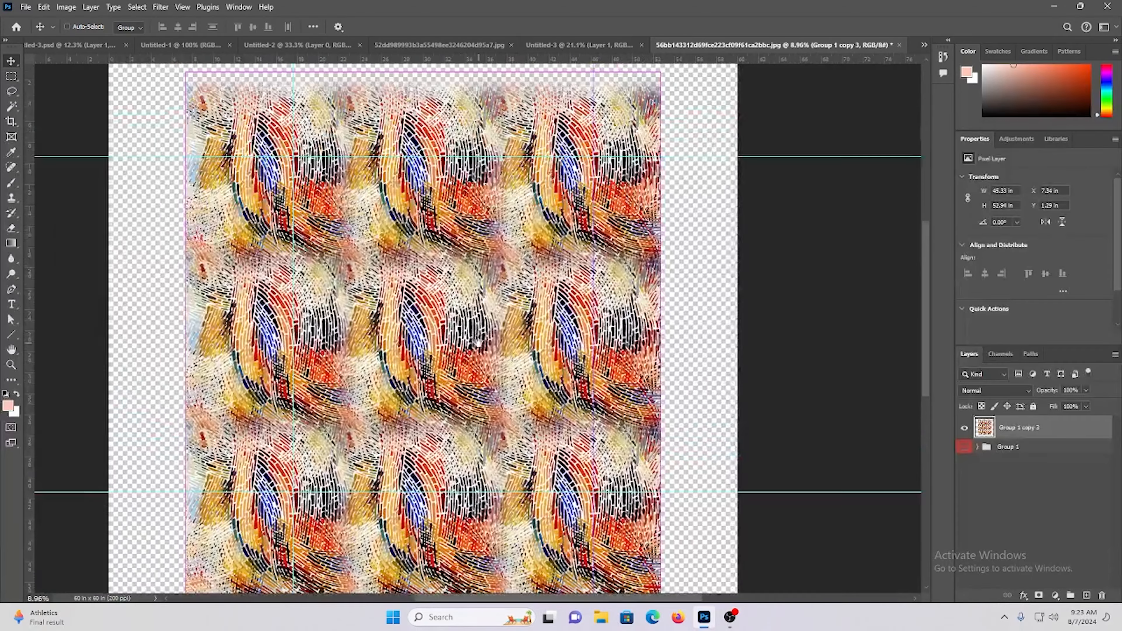
pyautogui.click(11, 76)
pyautogui.scroll(-1, 339, 157)
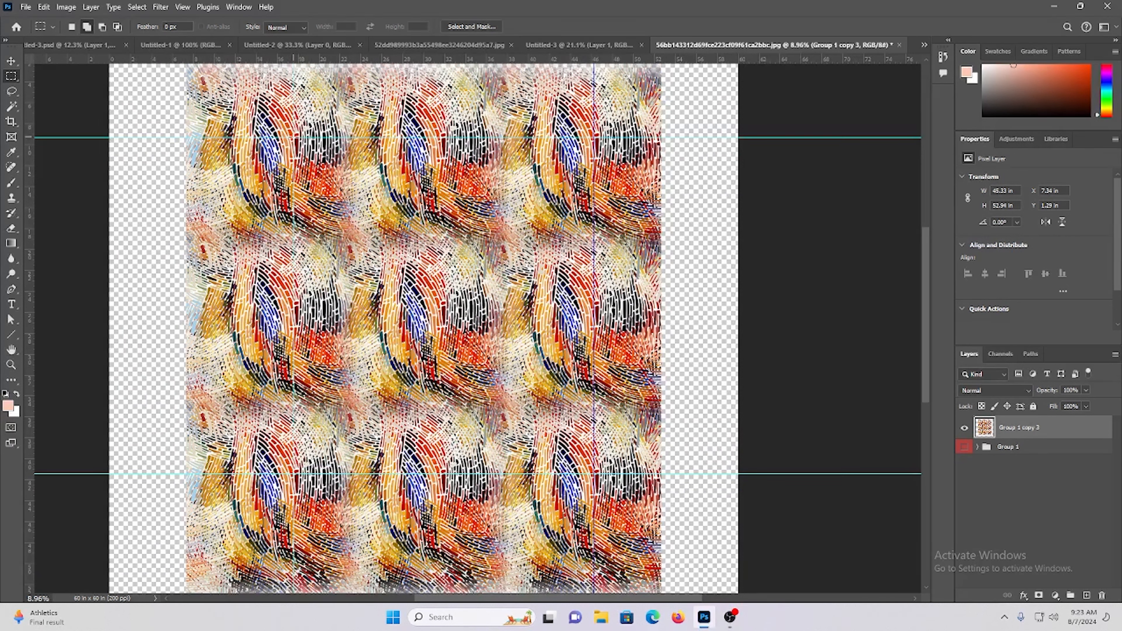
pyautogui.moveTo(293, 137); pyautogui.dragTo(533, 297)
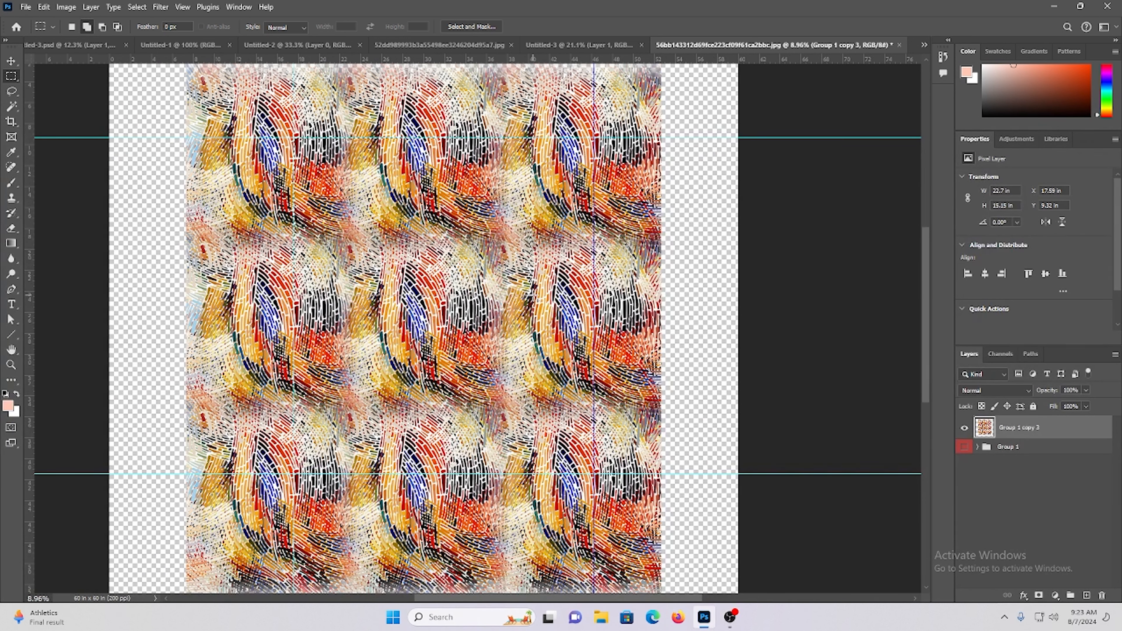
pyautogui.hotkey('ctrl', 'd')
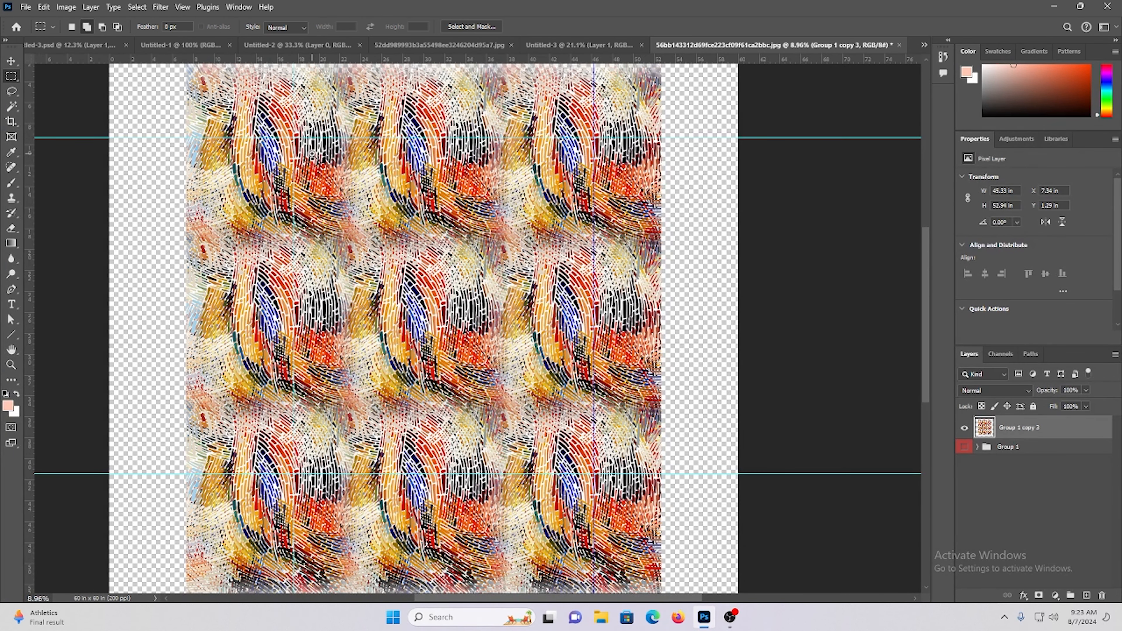
# Try selecting the 28.67 by 32.11 in tile enclosed by the four guides and inspect how its edges line up with them.
pyautogui.scroll(10, 312, 154)
pyautogui.scroll(3, 184, 125)
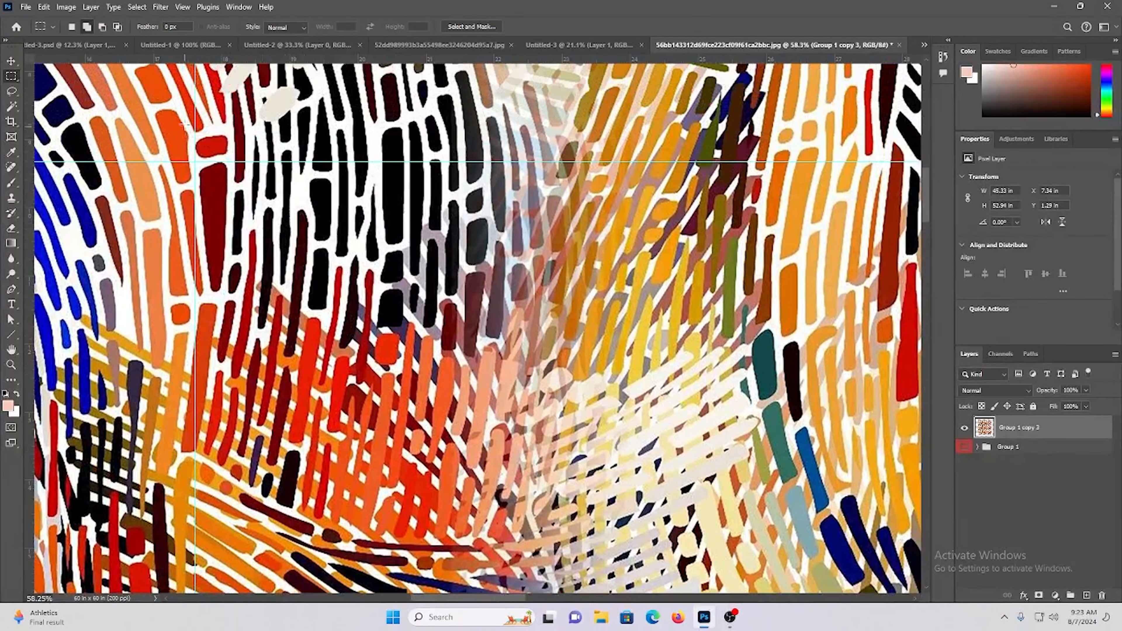
pyautogui.scroll(8, 184, 125)
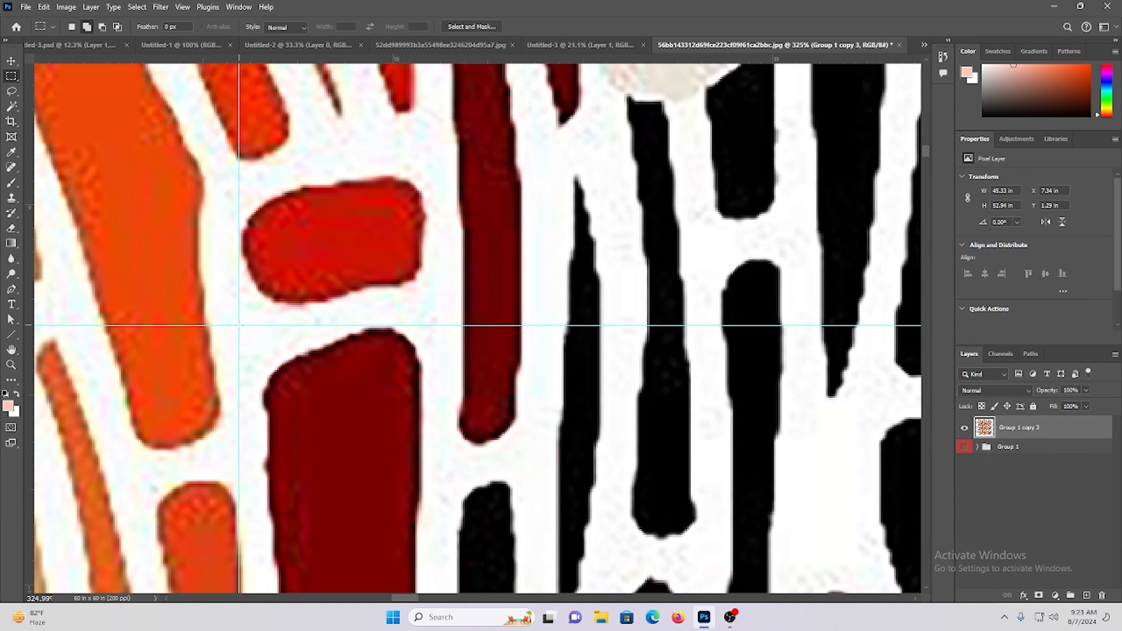
pyautogui.hotkey('ctrl', '0')
pyautogui.scroll(2, 387, 141)
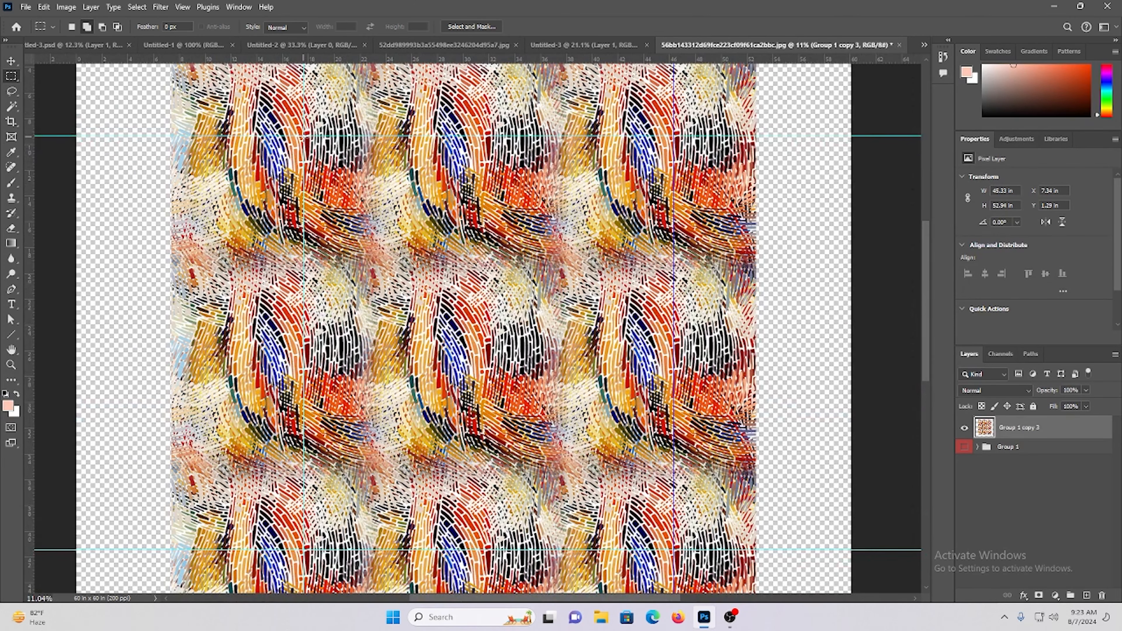
pyautogui.moveTo(304, 137); pyautogui.dragTo(672, 474)
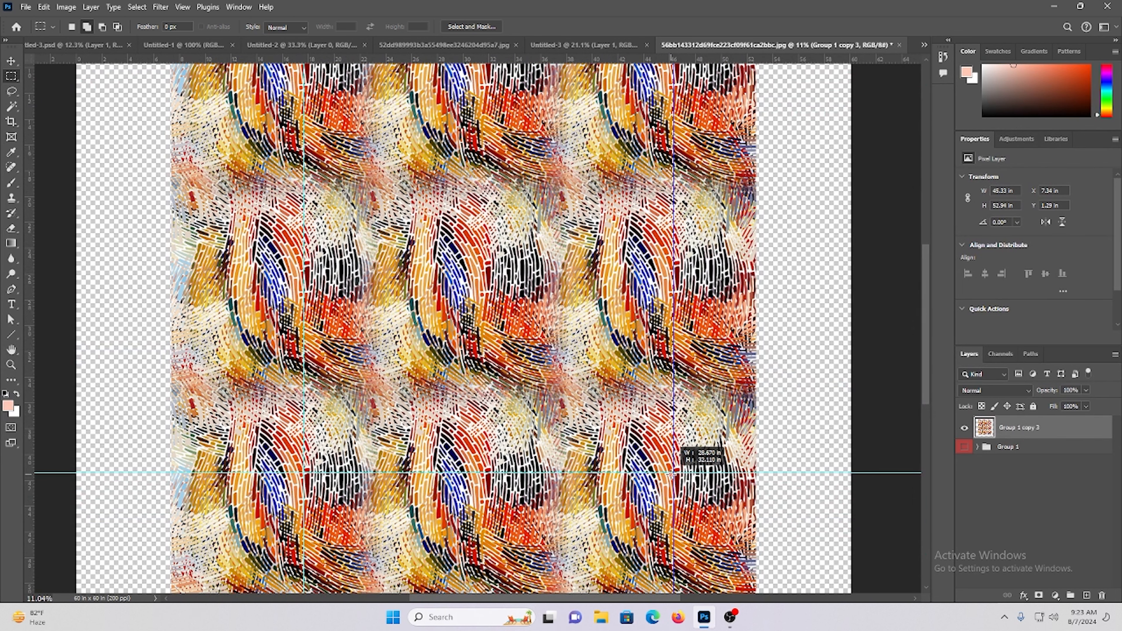
pyautogui.moveTo(672, 474); pyautogui.dragTo(672, 474)
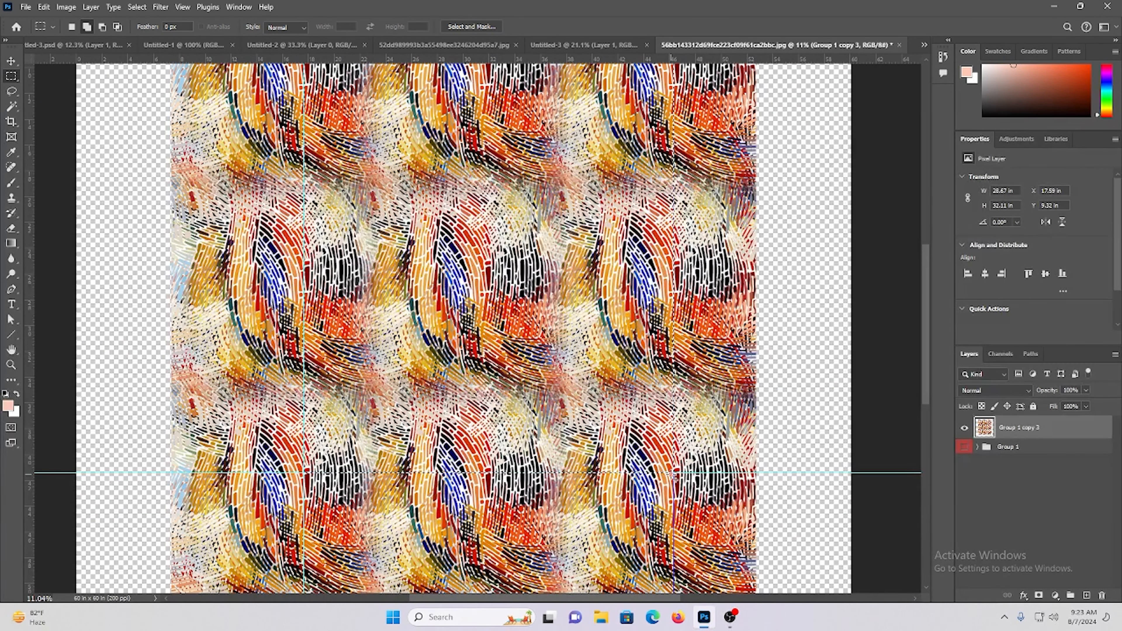
pyautogui.scroll(3, 672, 475)
pyautogui.moveTo(304, 188); pyautogui.dragTo(411, 248)
pyautogui.moveTo(326, 243); pyautogui.dragTo(512, 316)
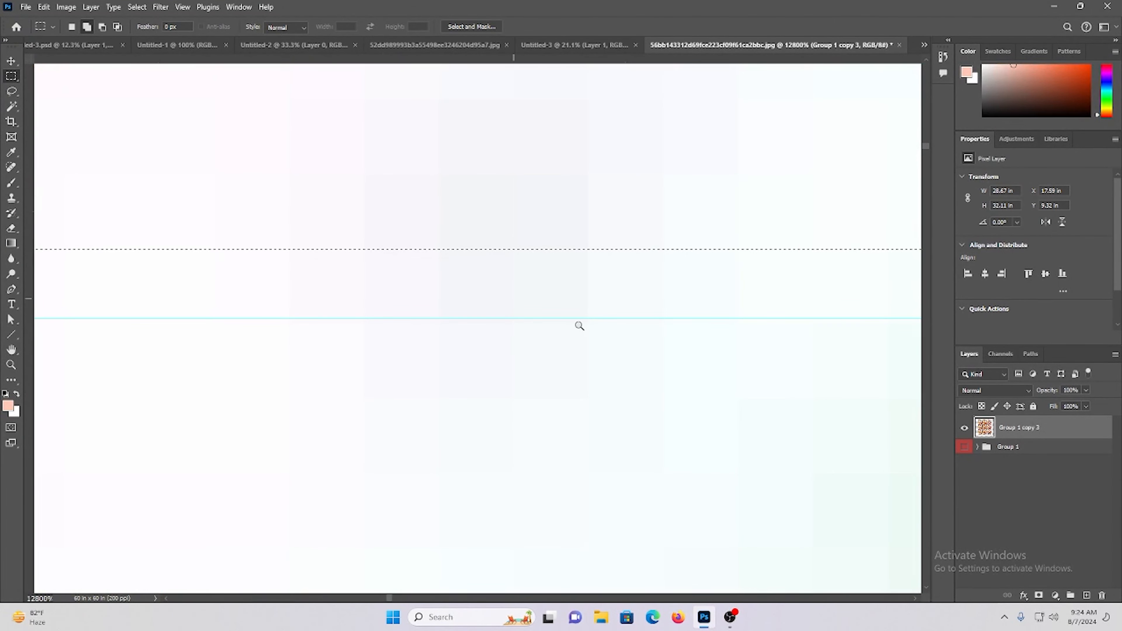
pyautogui.moveTo(579, 326); pyautogui.dragTo(402, 328)
pyautogui.moveTo(672, 458); pyautogui.dragTo(321, 5)
pyautogui.moveTo(488, 274); pyautogui.dragTo(418, 13)
pyautogui.moveTo(309, 588); pyautogui.dragTo(301, 338)
pyautogui.moveTo(395, 359)
pyautogui.mouseDown()
pyautogui.moveTo(331, 355)
pyautogui.moveTo(403, 359)
pyautogui.mouseUp()
pyautogui.moveTo(320, 325)
pyautogui.mouseDown()
pyautogui.moveTo(450, 365)
pyautogui.moveTo(467, 477)
pyautogui.moveTo(325, 438)
pyautogui.mouseUp()
pyautogui.hotkey('ctrl', 'd')
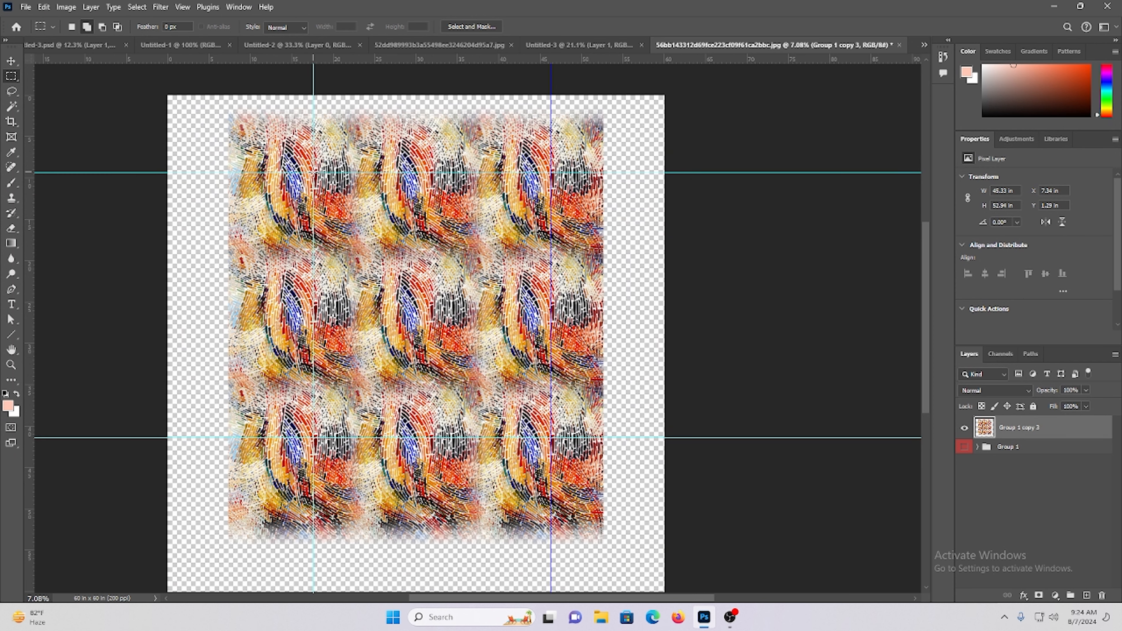
# Separate the 28.67 by 32.11 in tile enclosed by the four guides onto its own layer and hide the remaining pattern layer.
pyautogui.moveTo(314, 172); pyautogui.dragTo(708, 494)
pyautogui.moveTo(563, 487); pyautogui.dragTo(292, 448)
pyautogui.scroll(1, 281, 448)
pyautogui.moveTo(359, 300); pyautogui.dragTo(499, 375)
pyautogui.moveTo(212, 202); pyautogui.dragTo(306, 301)
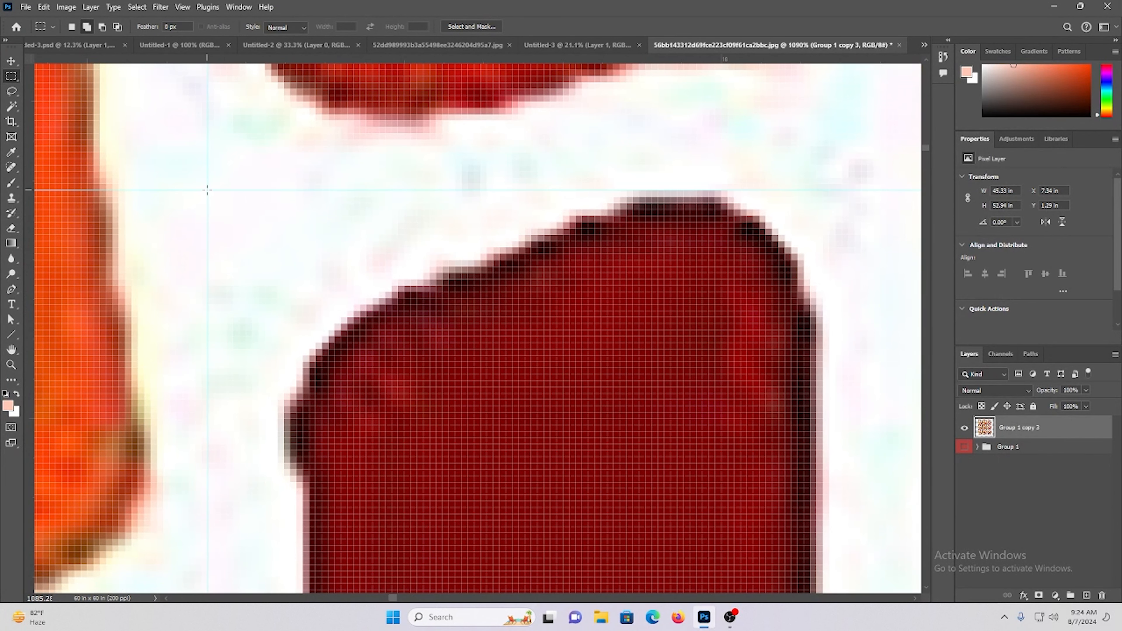
pyautogui.moveTo(208, 190); pyautogui.dragTo(302, 292)
pyautogui.moveTo(446, 295); pyautogui.dragTo(222, 244)
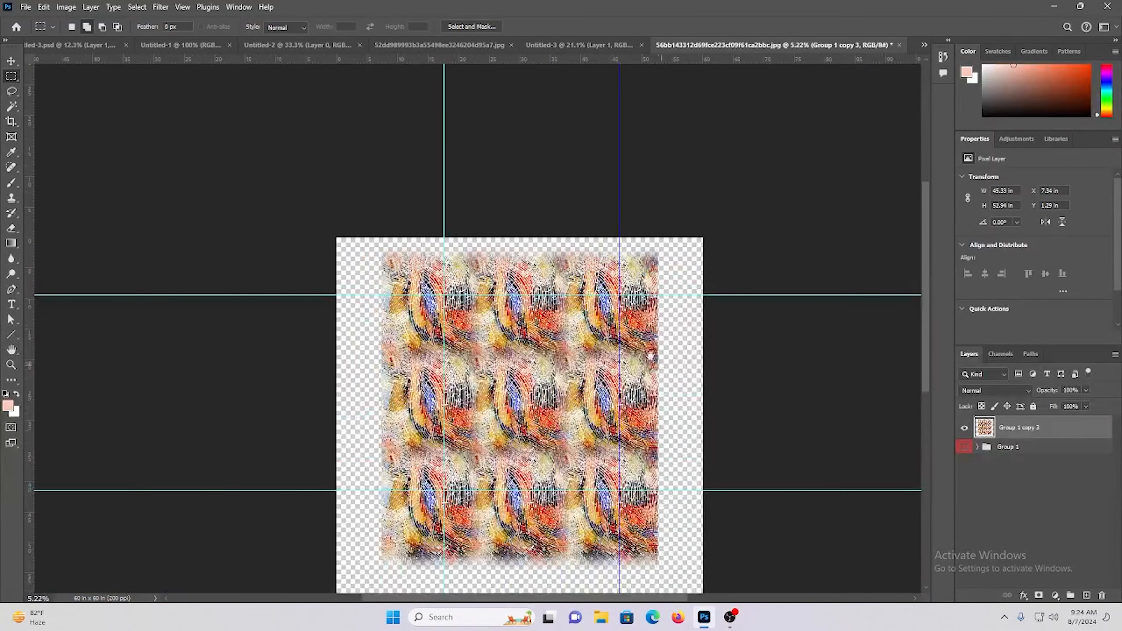
pyautogui.moveTo(651, 356); pyautogui.dragTo(509, 290)
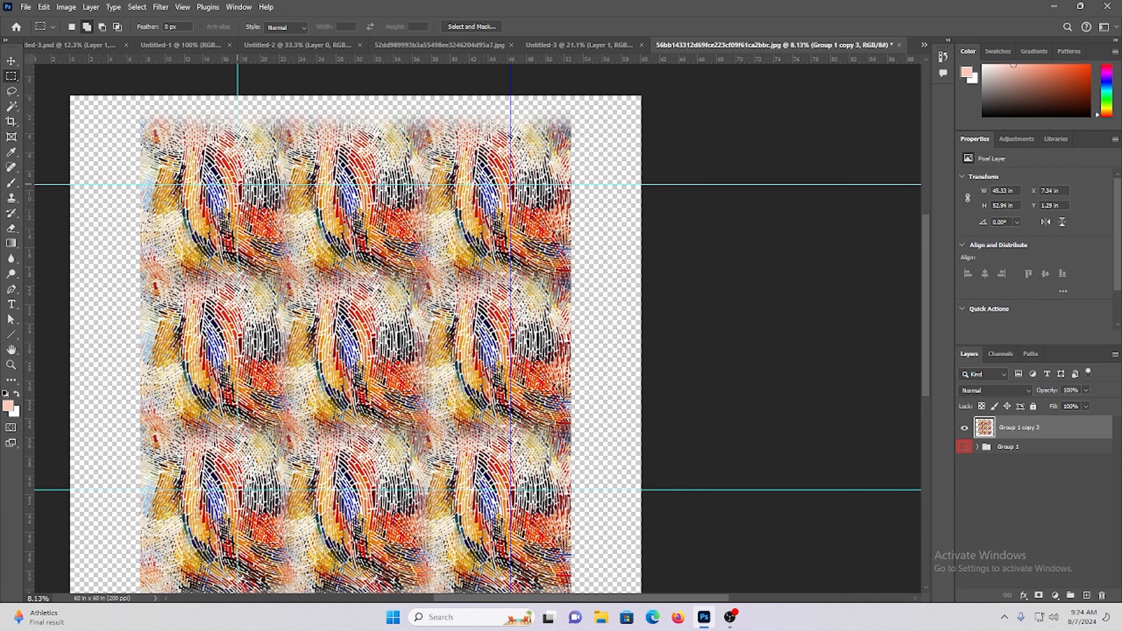
pyautogui.moveTo(238, 184); pyautogui.dragTo(511, 490)
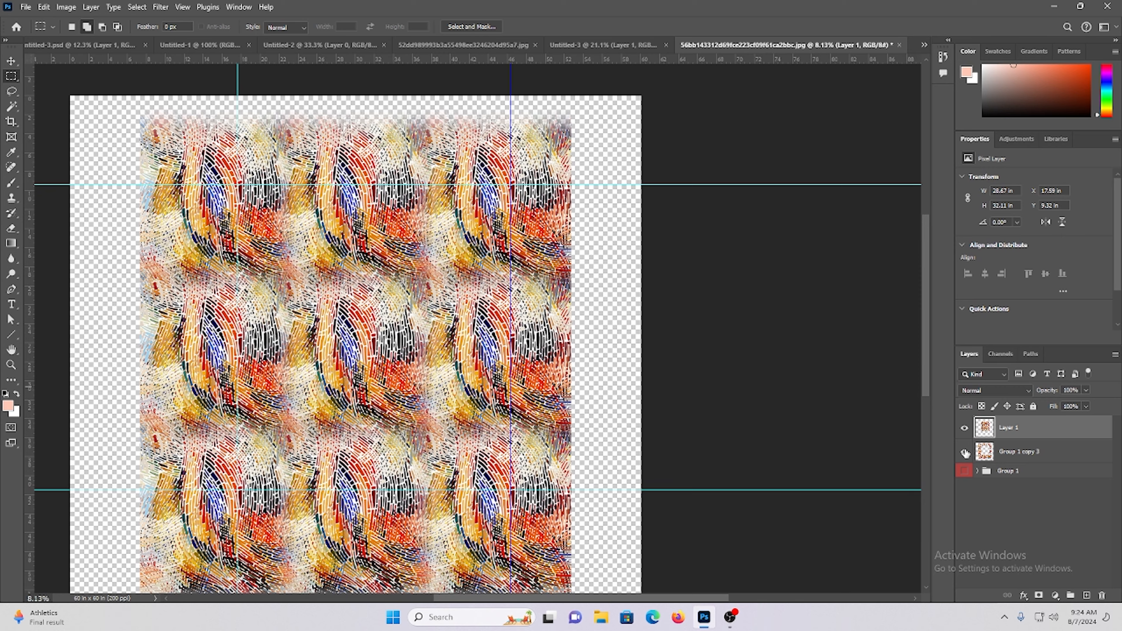
pyautogui.click(965, 452)
pyautogui.scroll(3, 273, 232)
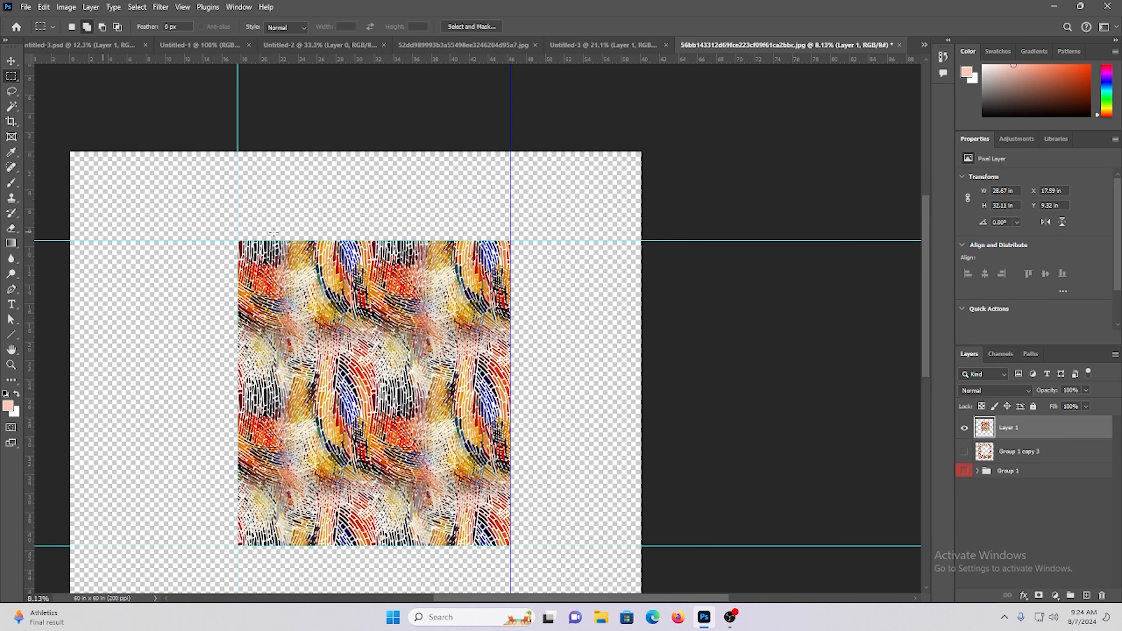
# Inspect the tile's upper corners and try to trim its upper edge with a 60 by 9.32 in selection ending at the upper guide.
pyautogui.moveTo(244, 228); pyautogui.dragTo(378, 329)
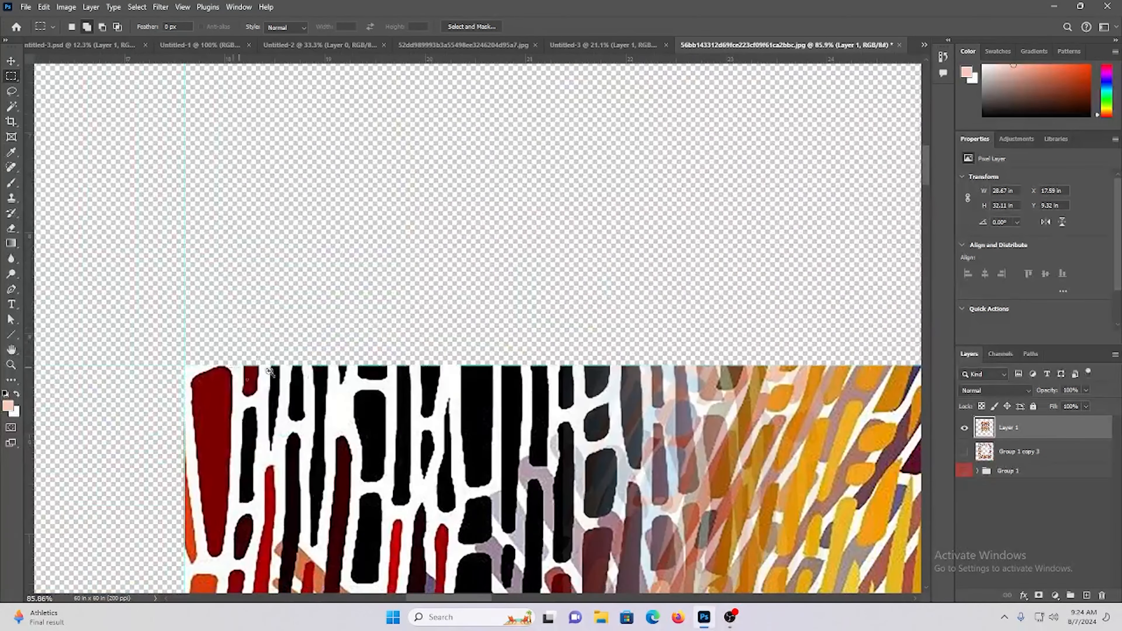
pyautogui.moveTo(284, 375); pyautogui.dragTo(218, 306)
pyautogui.moveTo(116, 301); pyautogui.dragTo(661, 373)
pyautogui.moveTo(584, 409); pyautogui.dragTo(666, 410)
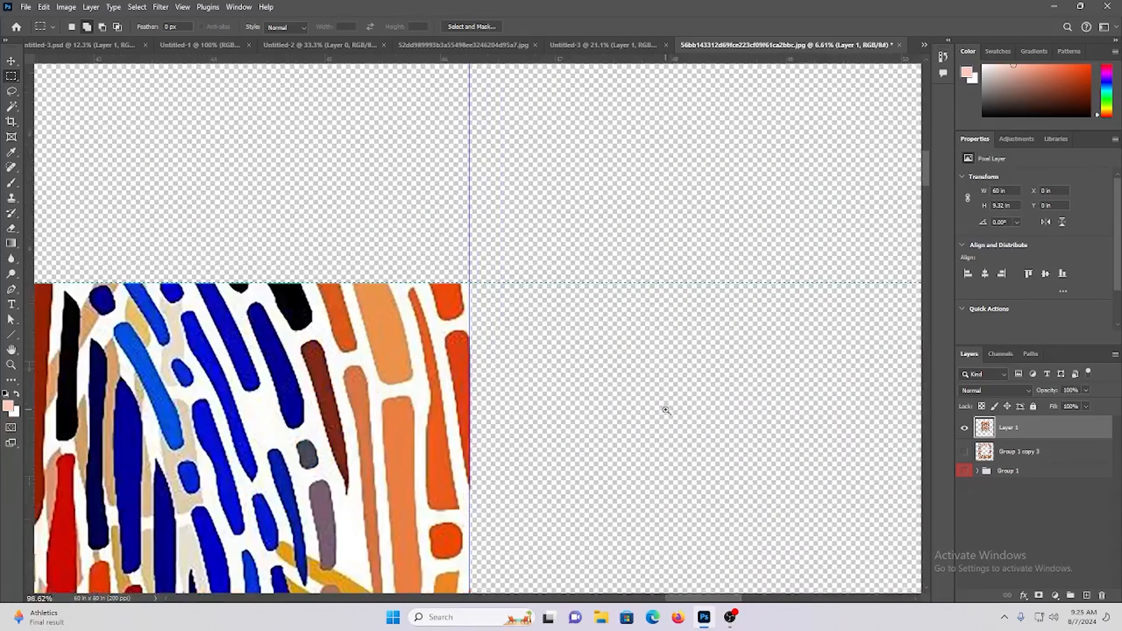
pyautogui.moveTo(466, 284); pyautogui.dragTo(634, 306)
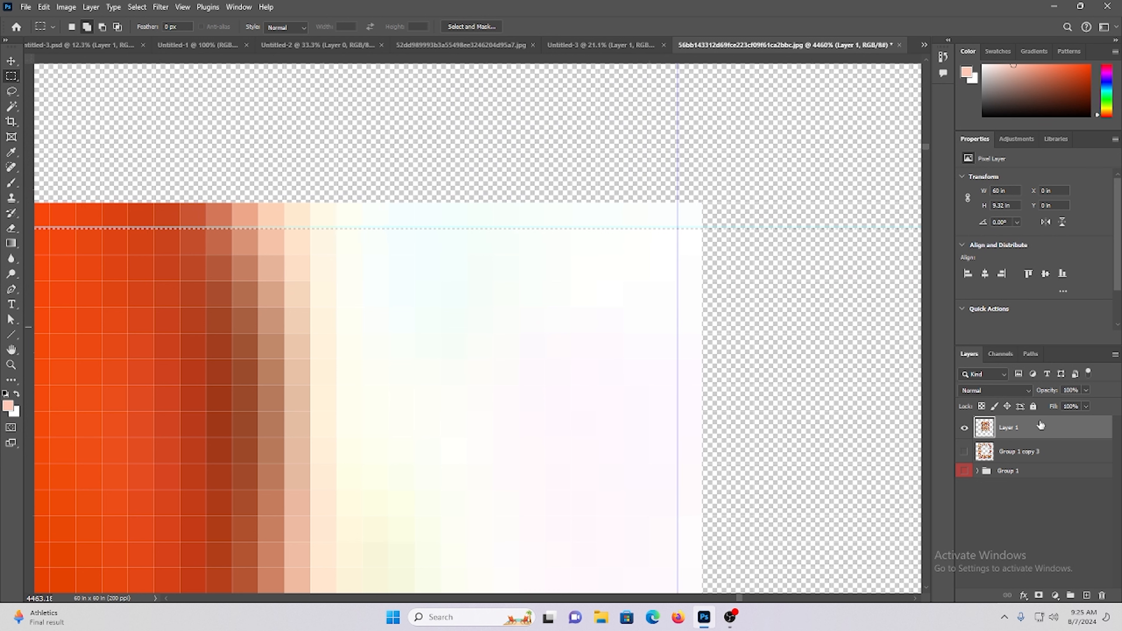
pyautogui.click(1033, 444)
pyautogui.click(1034, 433)
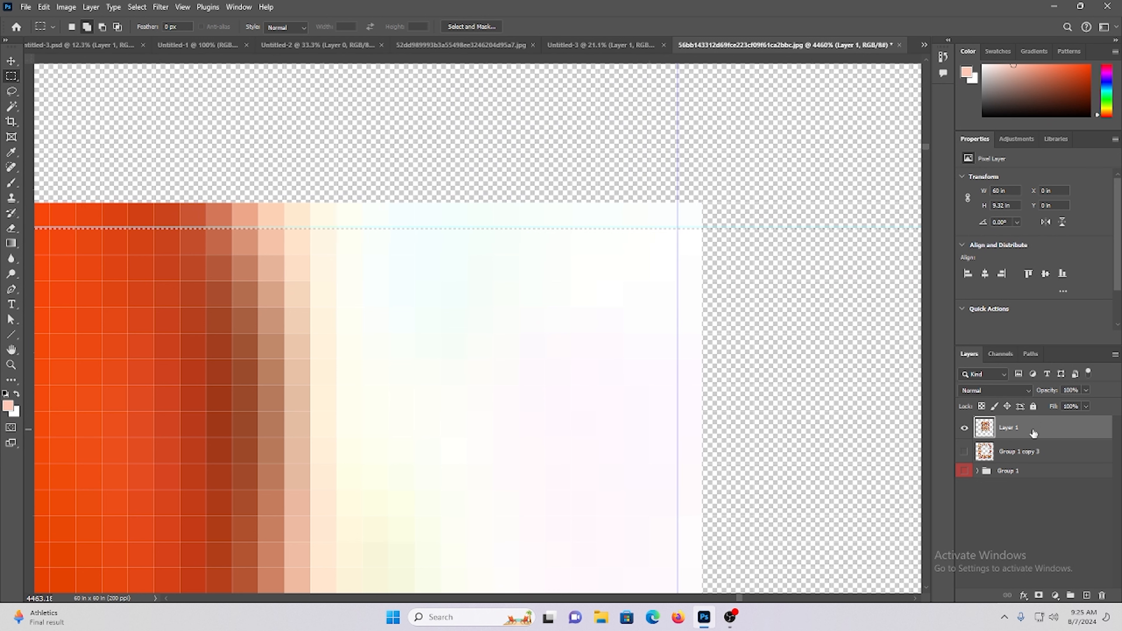
pyautogui.scroll(-10, 631, 376)
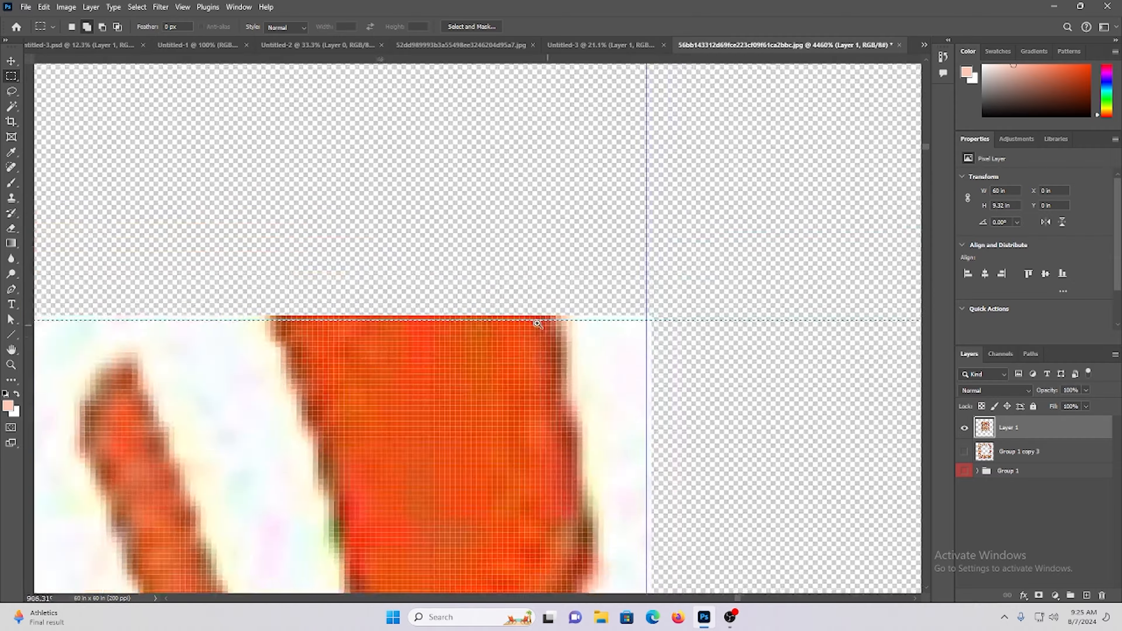
pyautogui.hotkey('ctrl', 'd')
pyautogui.scroll(-3, 350, 294)
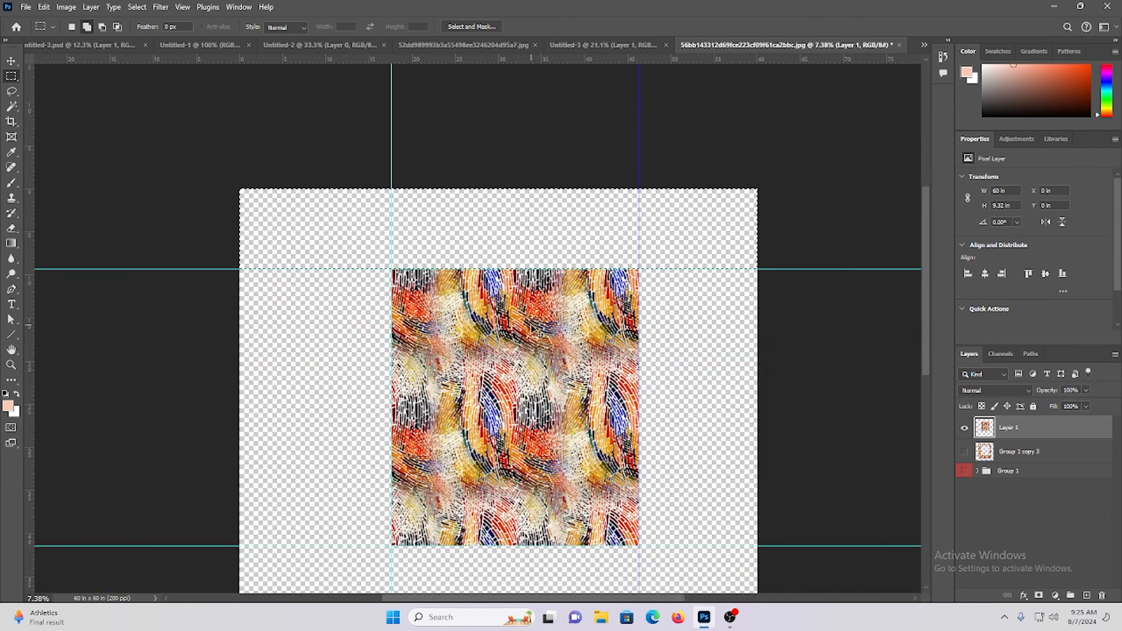
# Trim the excess pixels above the upper guide and below the lower guide from the tile on Layer 1.
pyautogui.moveTo(239, 212); pyautogui.dragTo(719, 274)
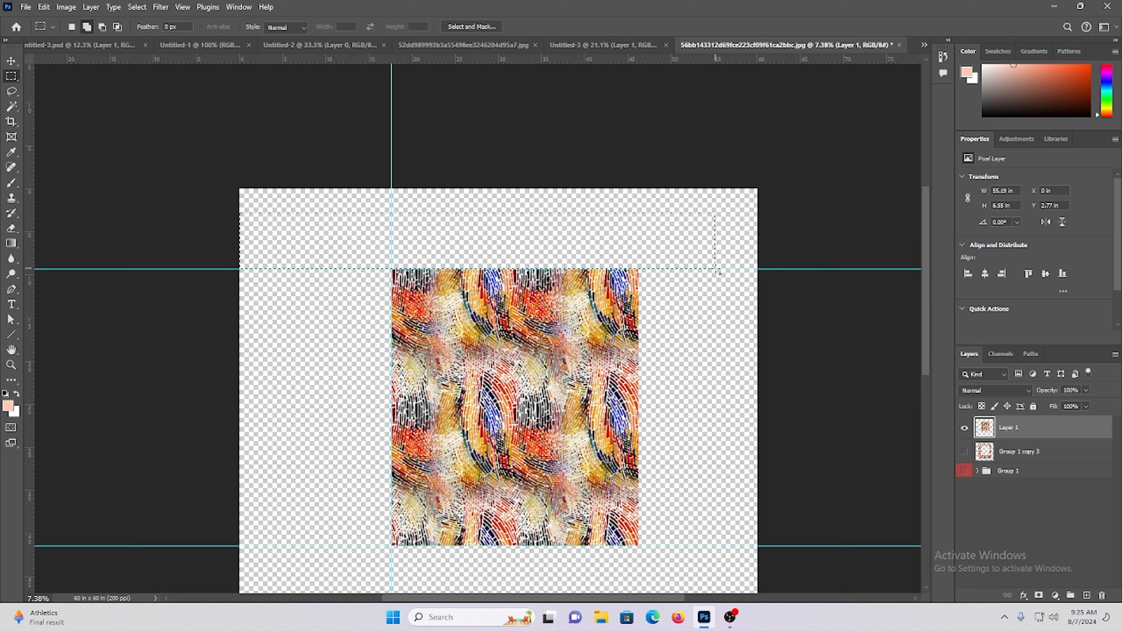
pyautogui.scroll(-6, 707, 258)
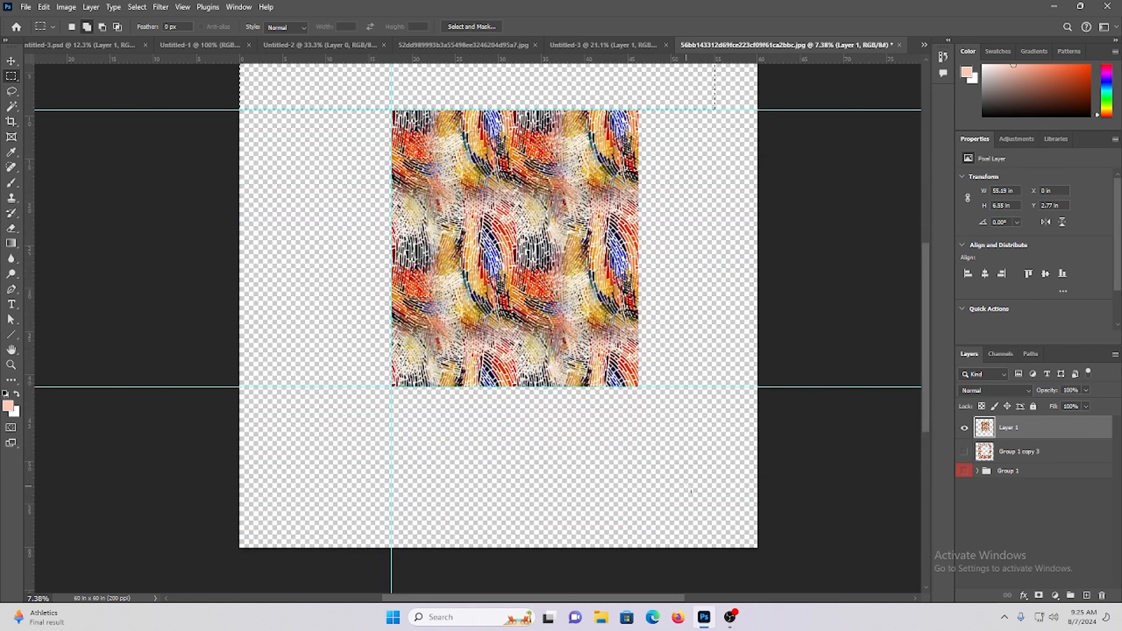
pyautogui.moveTo(644, 479); pyautogui.dragTo(269, 392)
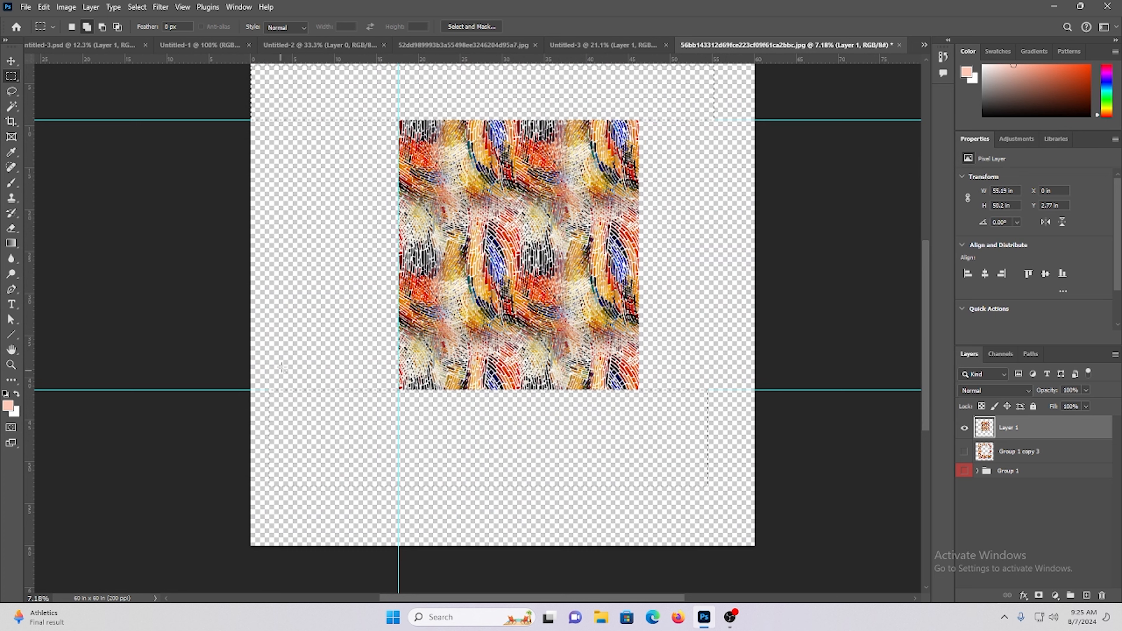
pyautogui.scroll(2, 339, 278)
pyautogui.click(345, 153)
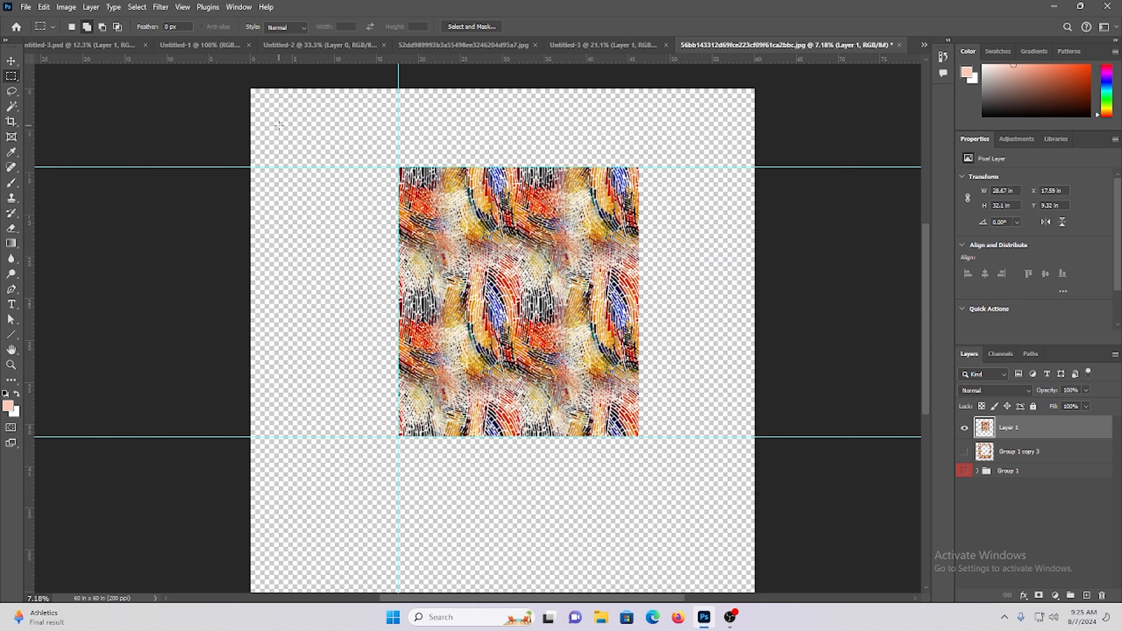
# Trim the excess pixels along the tile's left edge up to the vertical guide, then deselect and hide the guides.
pyautogui.moveTo(279, 126); pyautogui.dragTo(402, 525)
pyautogui.hotkey('ctrl', 'd')
pyautogui.hotkey('ctrl', ';')
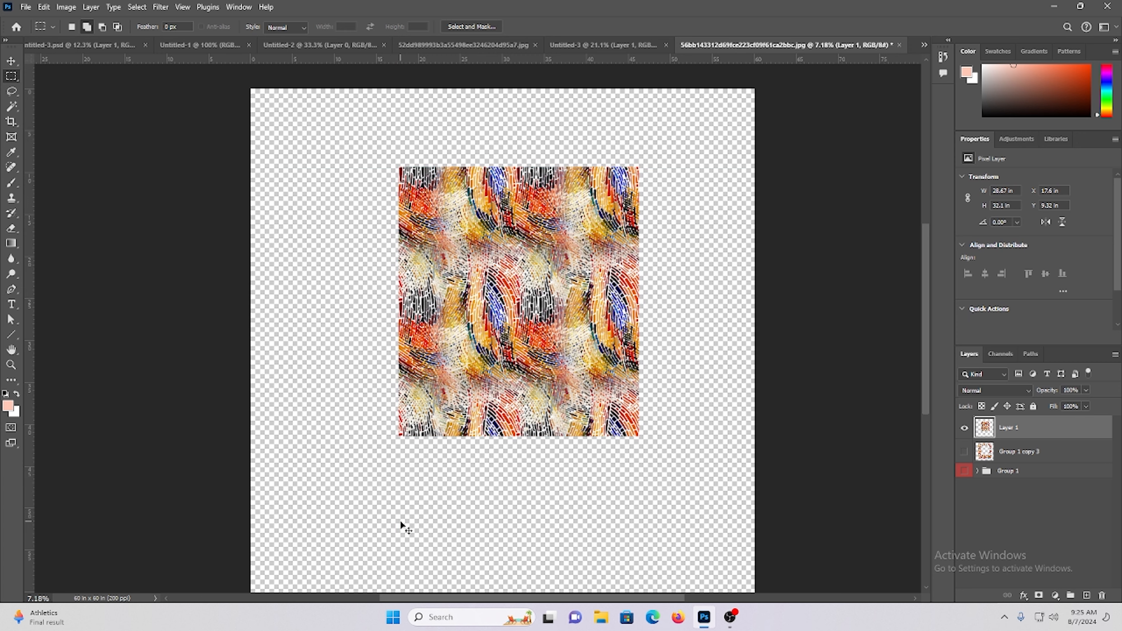
pyautogui.hotkey('ctrl', '0')
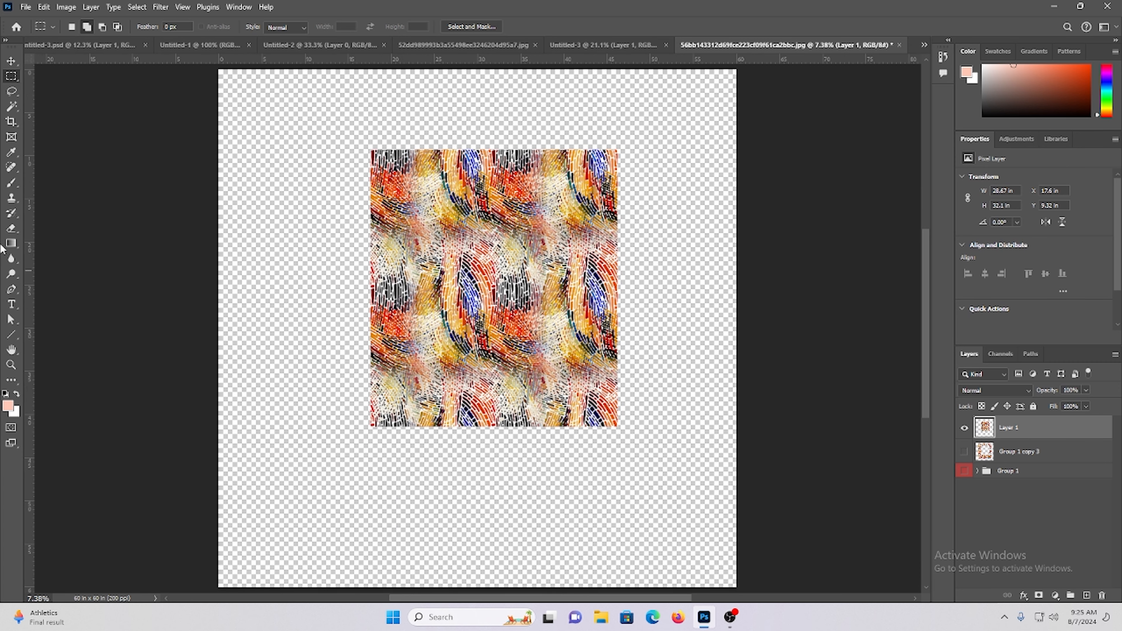
# Delete the hidden Group 1 copy 3 layer and make the Layer 1 tile the active layer.
pyautogui.click(9, 62)
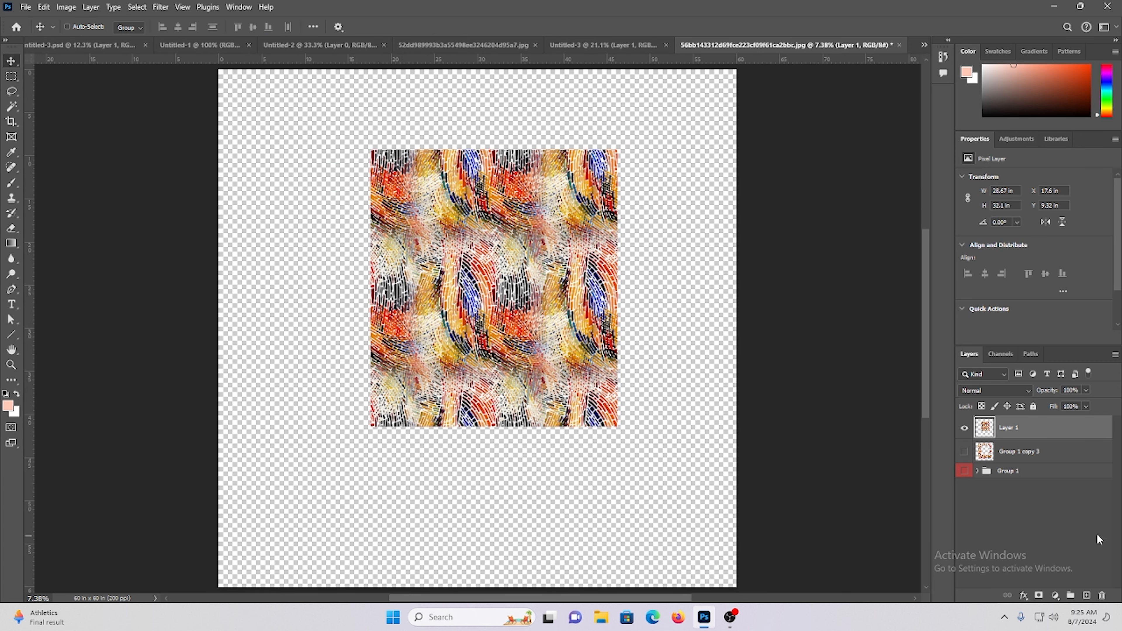
pyautogui.click(1038, 460)
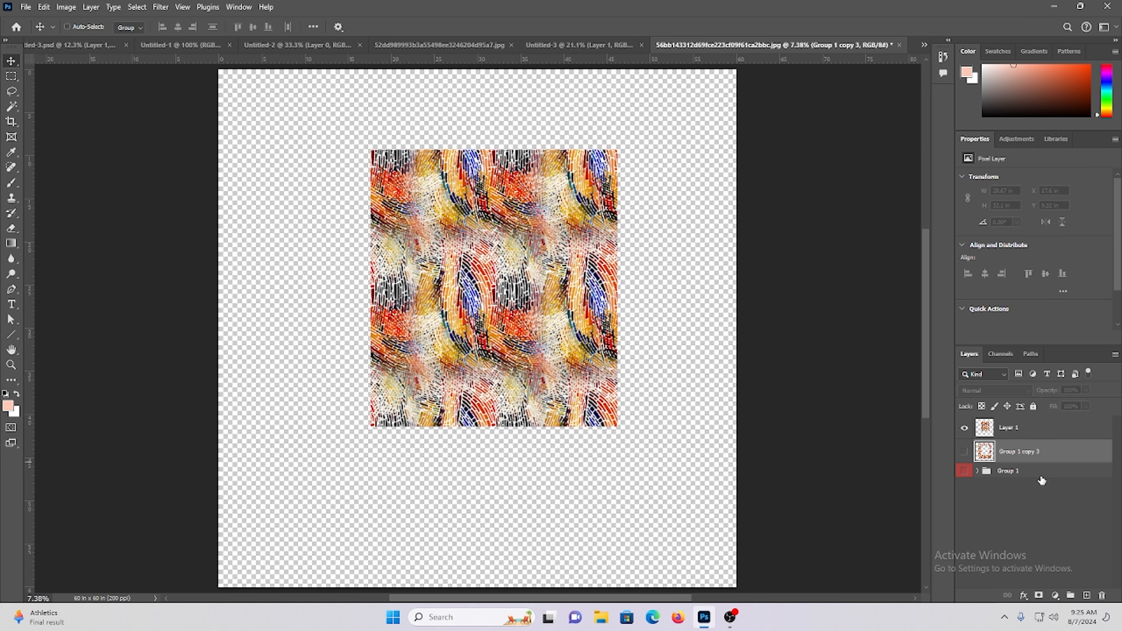
pyautogui.click(1031, 432)
pyautogui.click(1035, 460)
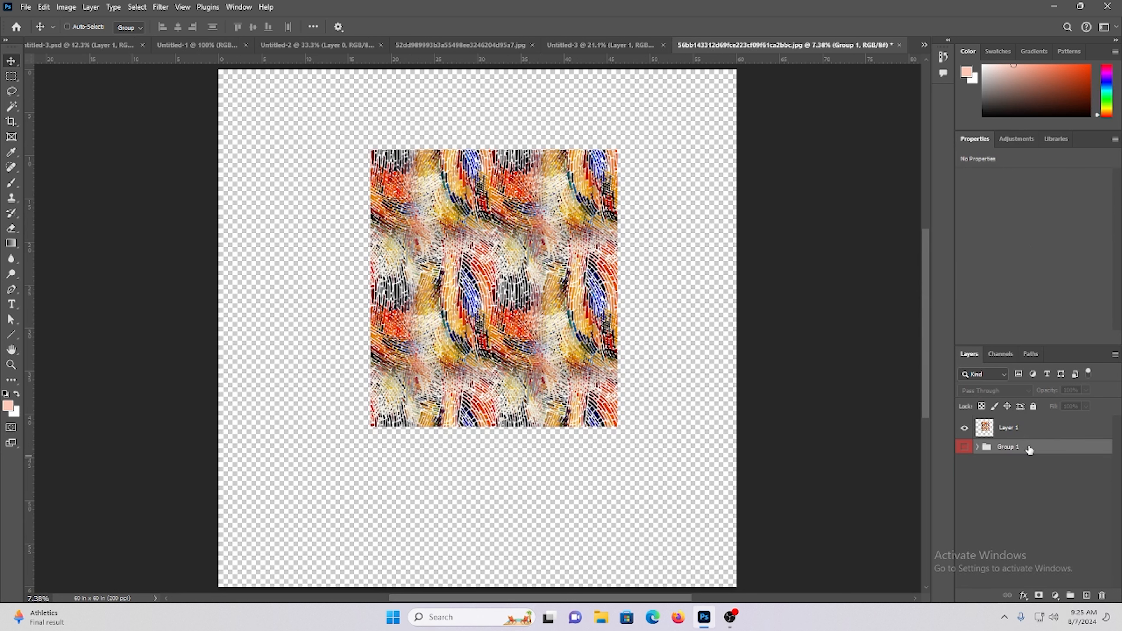
pyautogui.click(1020, 427)
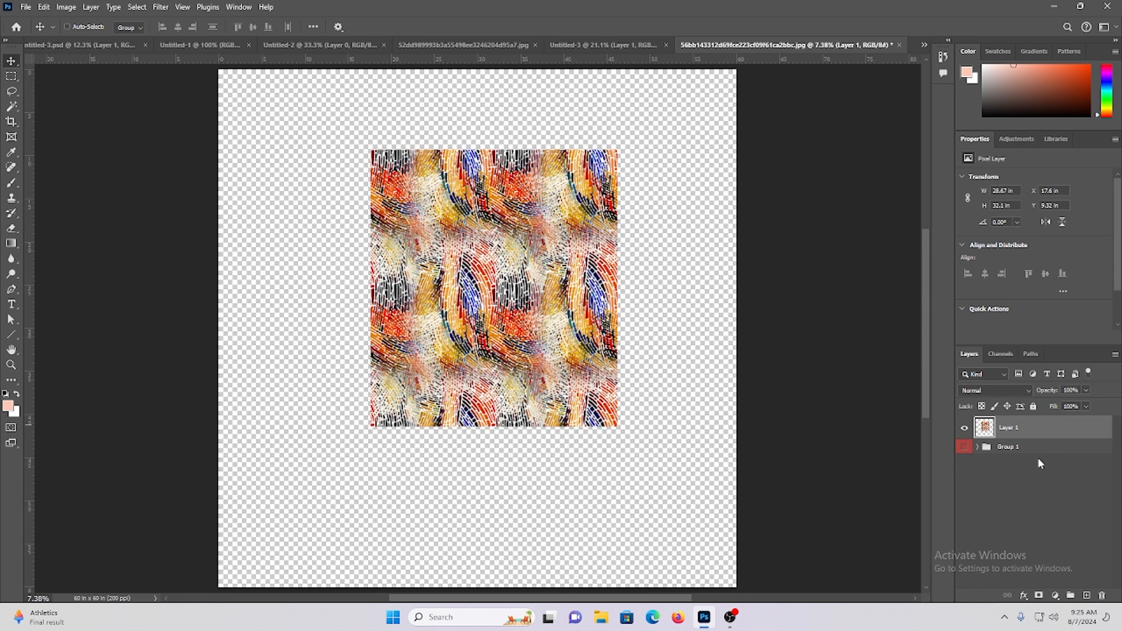
# Add a new empty layer below Group 1 and lock its transparent pixels.
pyautogui.click(1086, 595)
pyautogui.moveTo(1038, 433); pyautogui.dragTo(1041, 501)
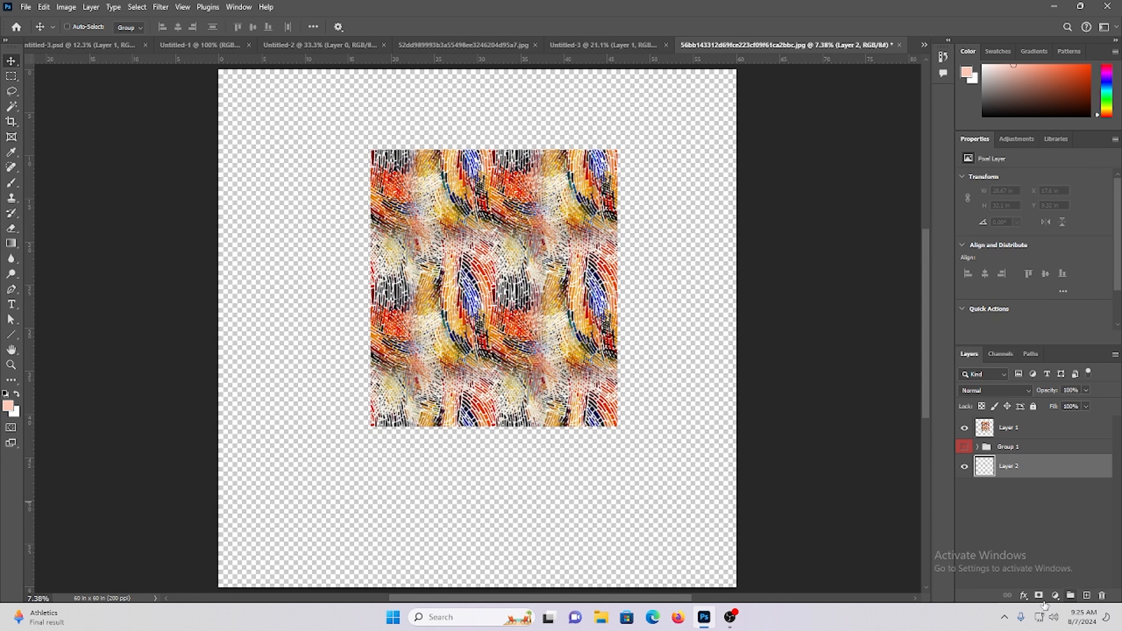
pyautogui.click(981, 406)
pyautogui.scroll(3, 451, 444)
pyautogui.moveTo(566, 381); pyautogui.dragTo(525, 376)
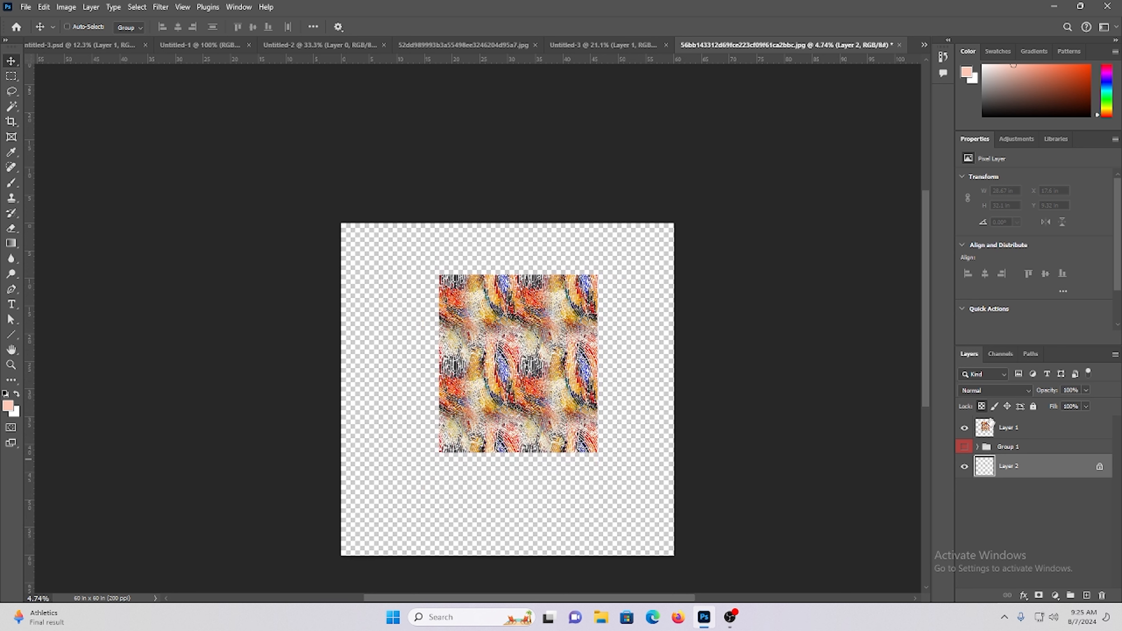
# Move the Layer 1 tile horizontally until it sits flush with the canvas's left edge at X 0 in.
pyautogui.keyDown('ctrl'); pyautogui.click(1010, 426); pyautogui.keyUp('ctrl')
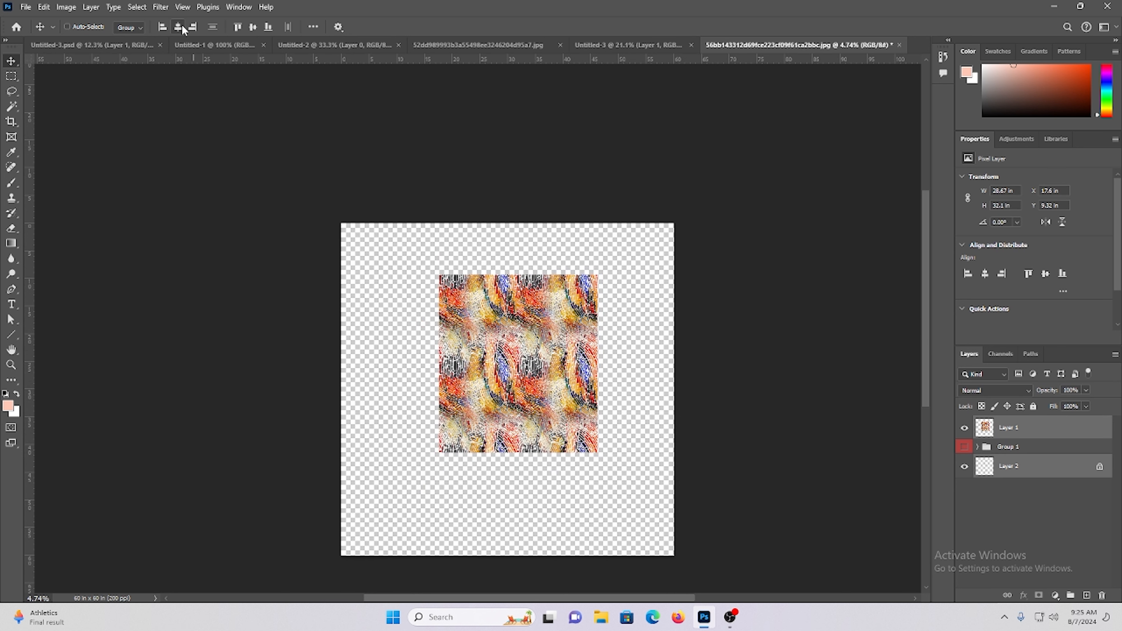
pyautogui.click(1025, 428)
pyautogui.moveTo(560, 316); pyautogui.dragTo(461, 316)
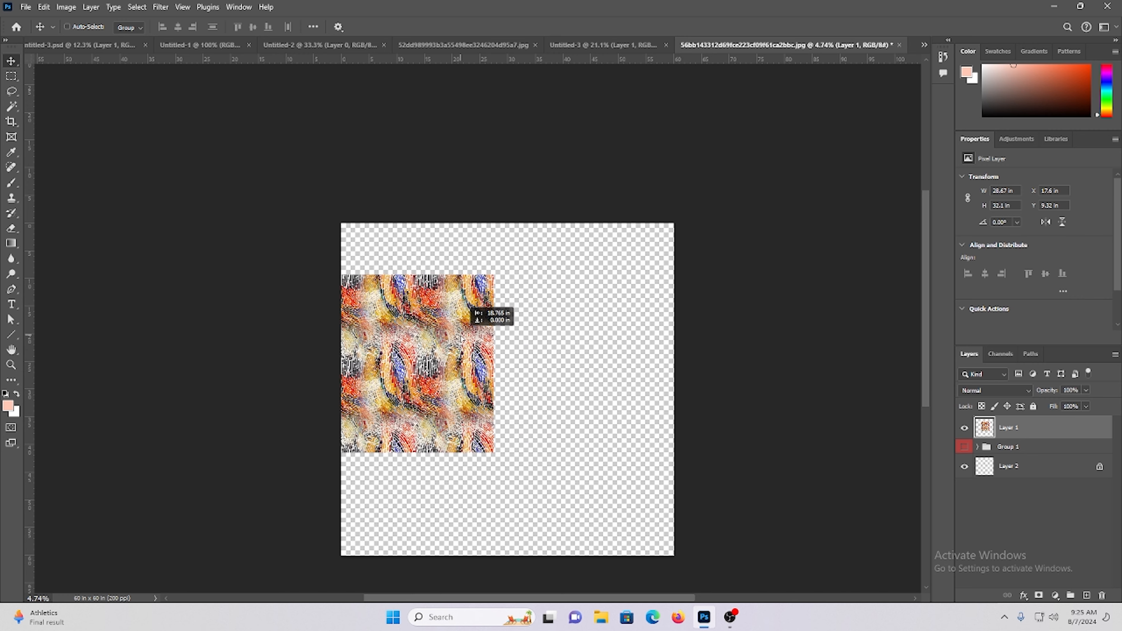
pyautogui.scroll(12, 345, 266)
pyautogui.moveTo(319, 488); pyautogui.dragTo(423, 508)
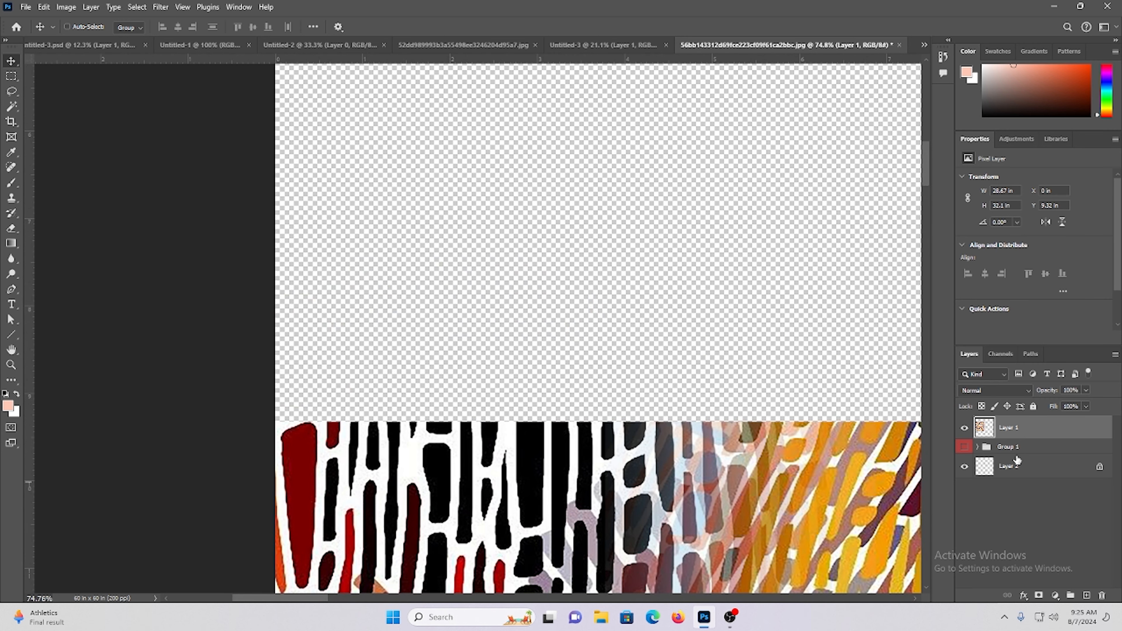
pyautogui.click(977, 447)
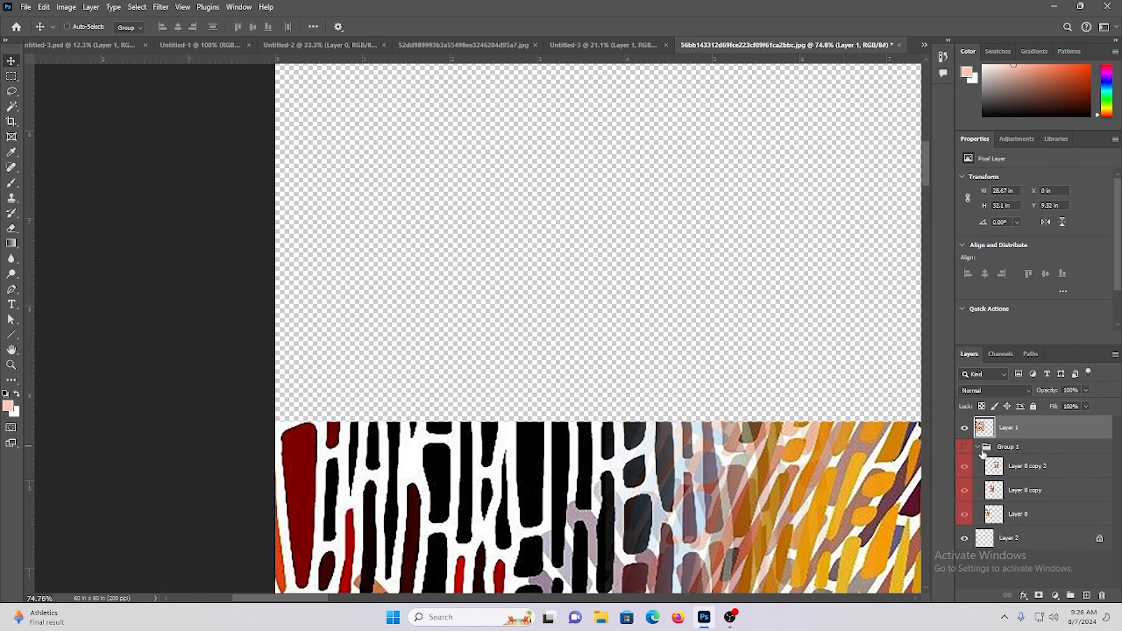
pyautogui.click(978, 447)
pyautogui.scroll(-8, 519, 394)
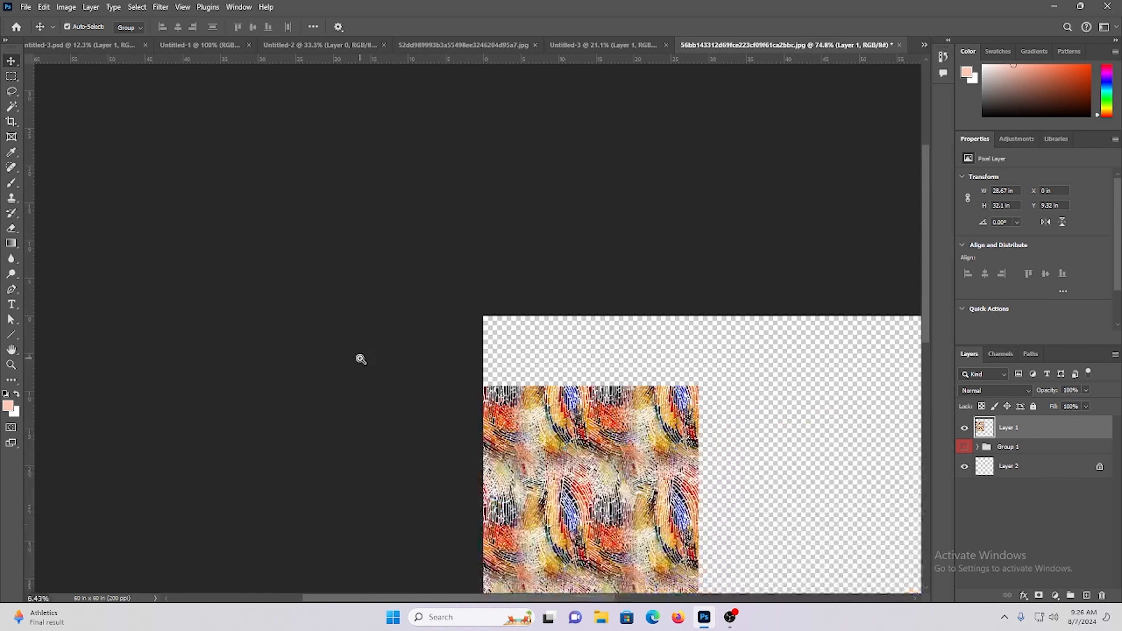
# Move the Layer 1 tile up until it sits flush with the canvas's top edge at Y 0 in.
pyautogui.moveTo(568, 440); pyautogui.dragTo(559, 366)
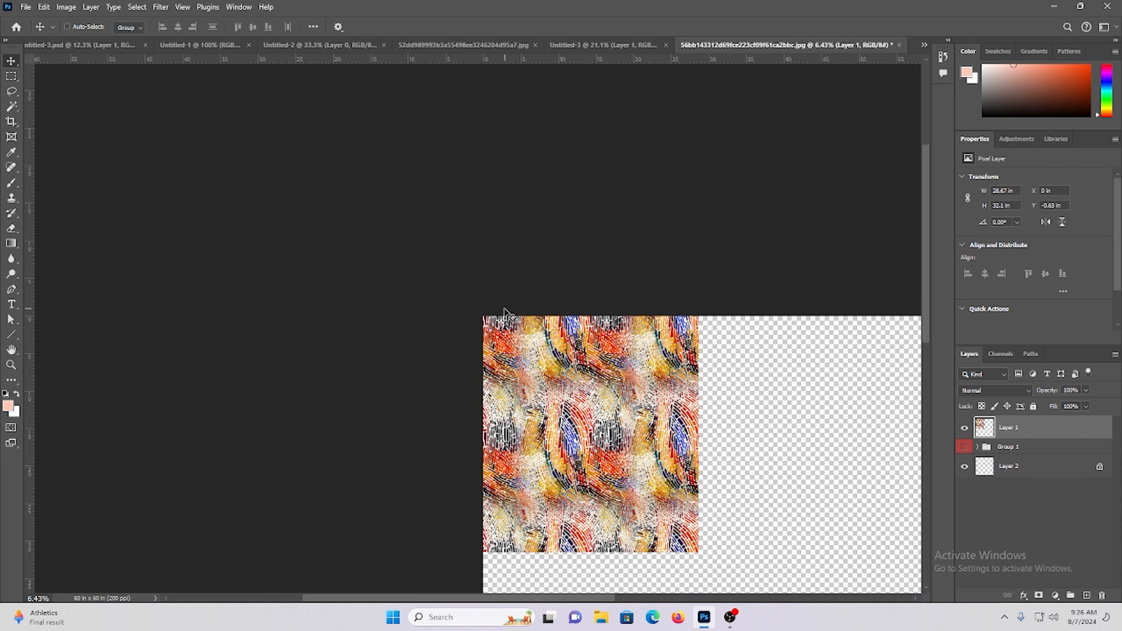
pyautogui.scroll(10, 505, 315)
pyautogui.moveTo(456, 338)
pyautogui.mouseDown()
pyautogui.moveTo(463, 564)
pyautogui.moveTo(461, 319)
pyautogui.mouseUp()
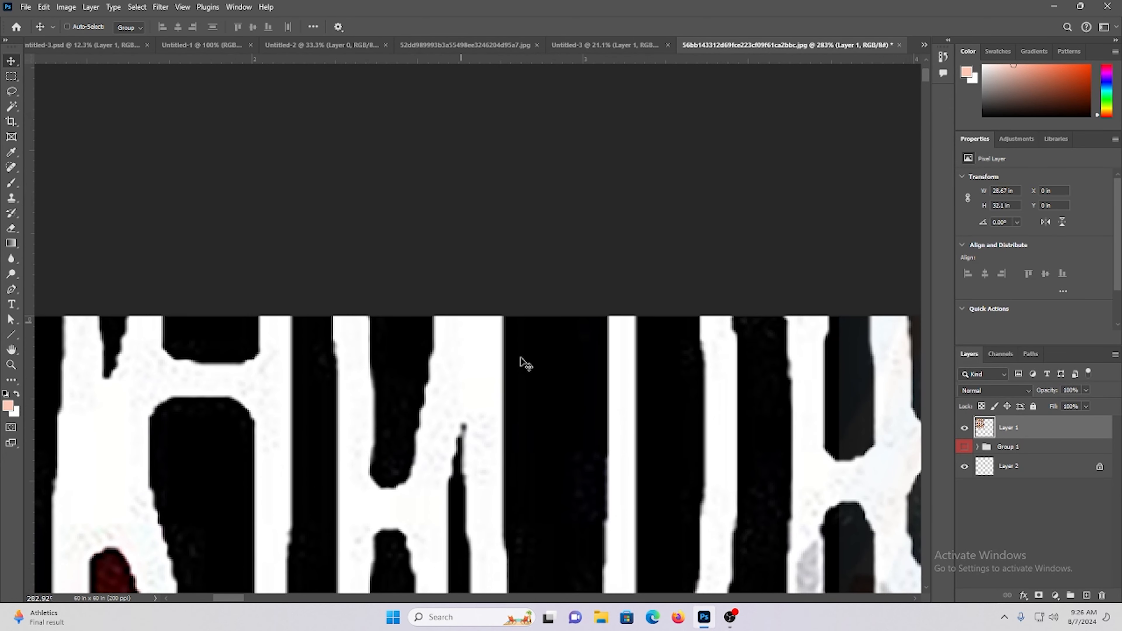
pyautogui.scroll(-5, 513, 364)
pyautogui.moveTo(386, 393); pyautogui.dragTo(511, 367)
pyautogui.moveTo(396, 361); pyautogui.dragTo(461, 466)
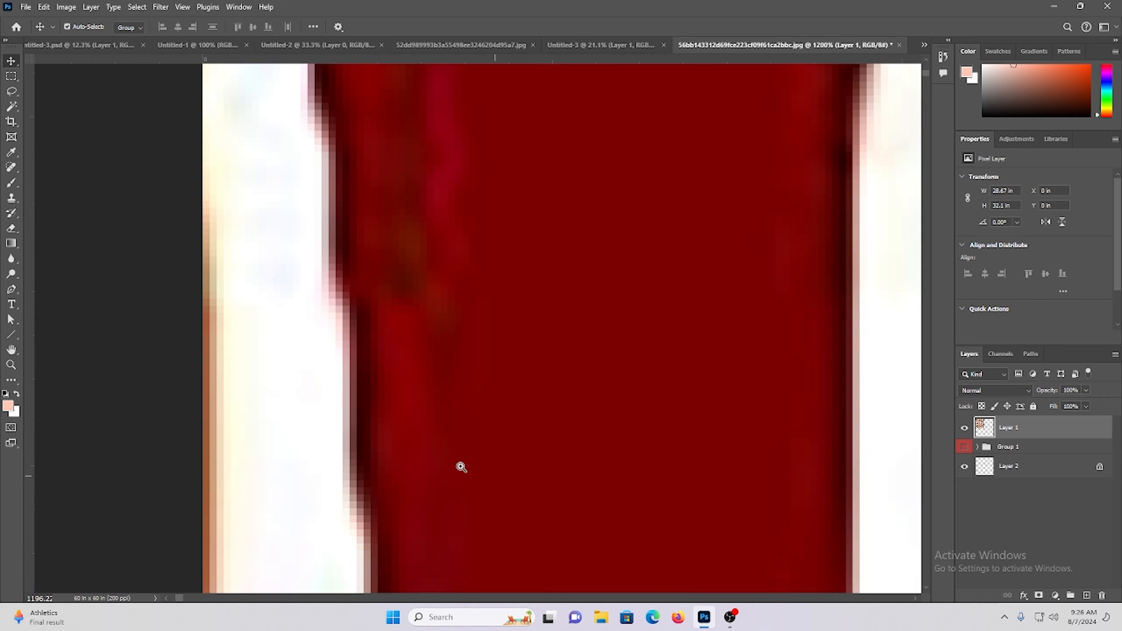
pyautogui.moveTo(249, 393)
pyautogui.mouseDown()
pyautogui.moveTo(354, 372)
pyautogui.moveTo(266, 399)
pyautogui.mouseUp()
# Duplicate the tile horizontally so the copy abuts the original's right edge at X 28.67 in.
pyautogui.moveTo(469, 327); pyautogui.dragTo(115, 271)
pyautogui.moveTo(594, 432); pyautogui.dragTo(603, 377)
pyautogui.moveTo(602, 377); pyautogui.dragTo(562, 376)
pyautogui.moveTo(690, 404); pyautogui.dragTo(413, 294)
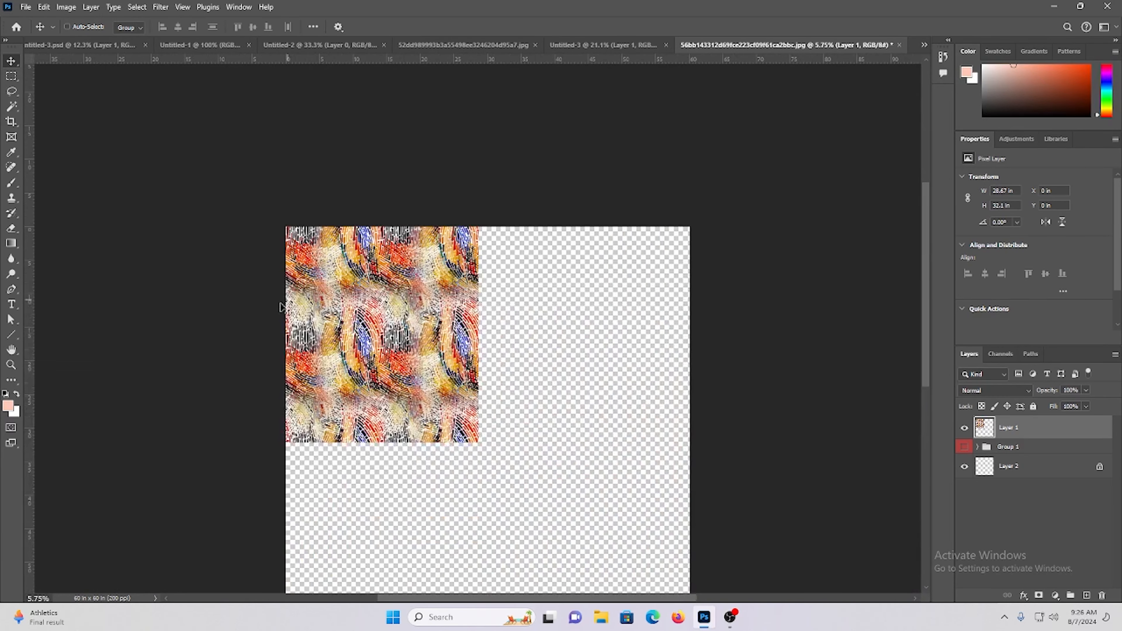
pyautogui.moveTo(292, 311); pyautogui.dragTo(488, 335)
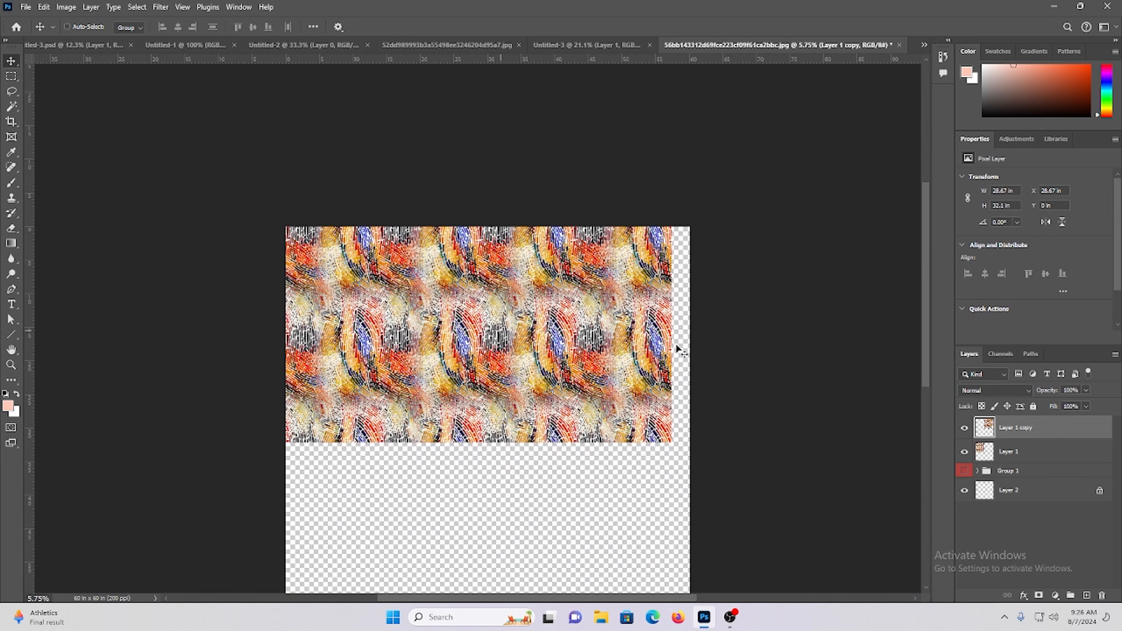
# Duplicate the two upper tiles together straight down so the copies abut their lower edge at Y 32.1 in.
pyautogui.moveTo(498, 294); pyautogui.dragTo(437, 347)
pyautogui.keyDown('ctrl'); pyautogui.keyDown('shift'); pyautogui.click(376, 328); pyautogui.keyUp('shift'); pyautogui.keyUp('ctrl')
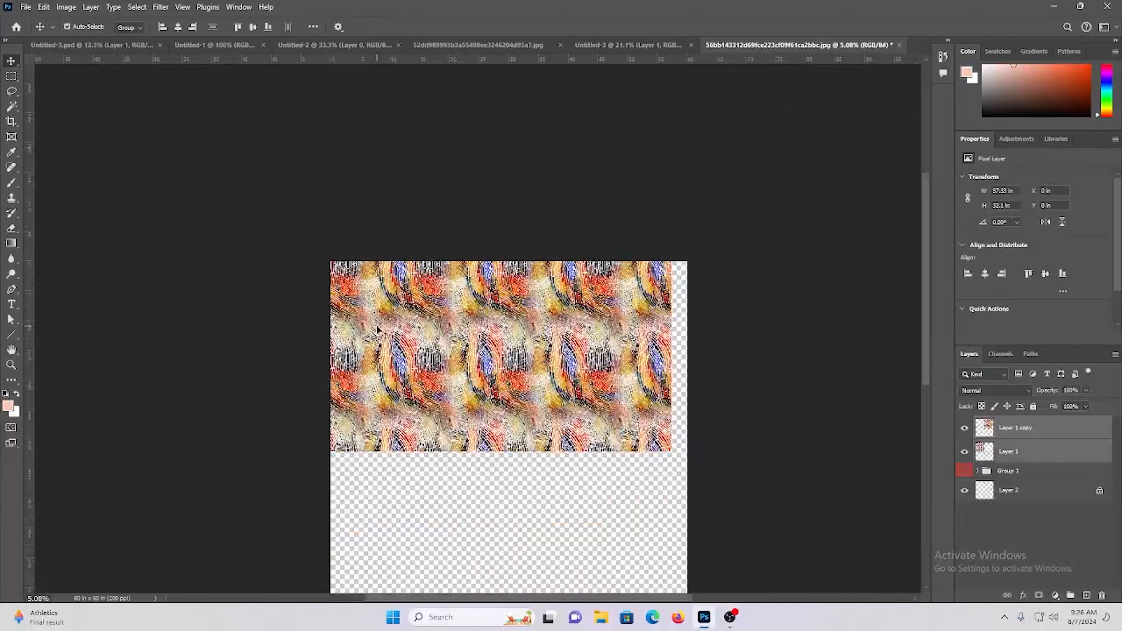
pyautogui.moveTo(499, 295); pyautogui.dragTo(550, 484)
pyautogui.scroll(-2, 897, 427)
pyautogui.scroll(-2, 897, 427)
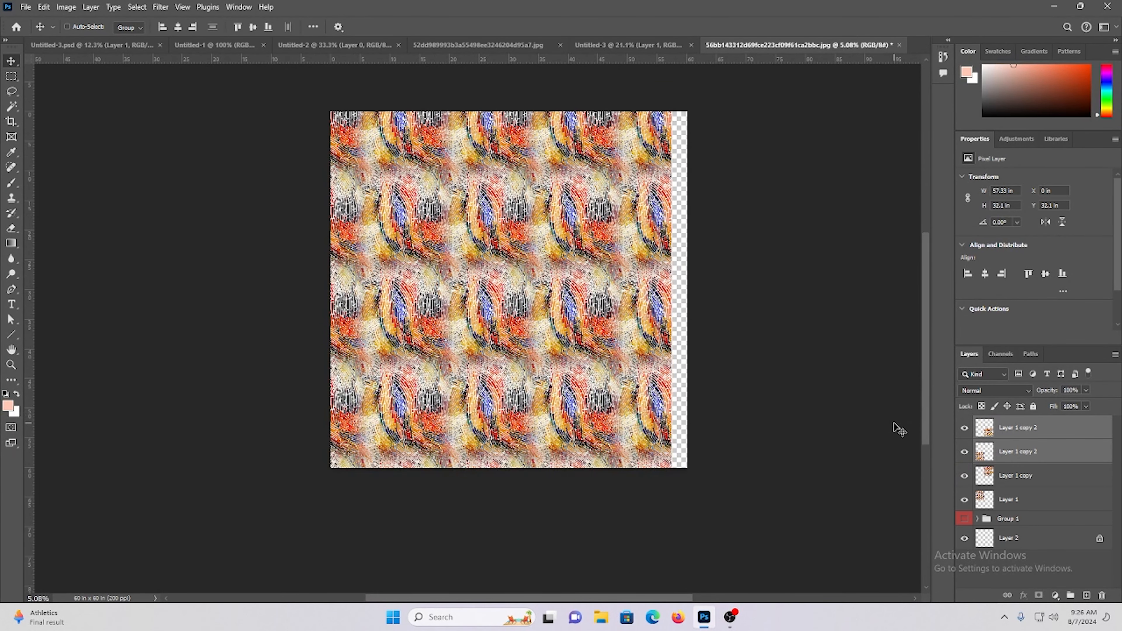
pyautogui.scroll(2, 897, 427)
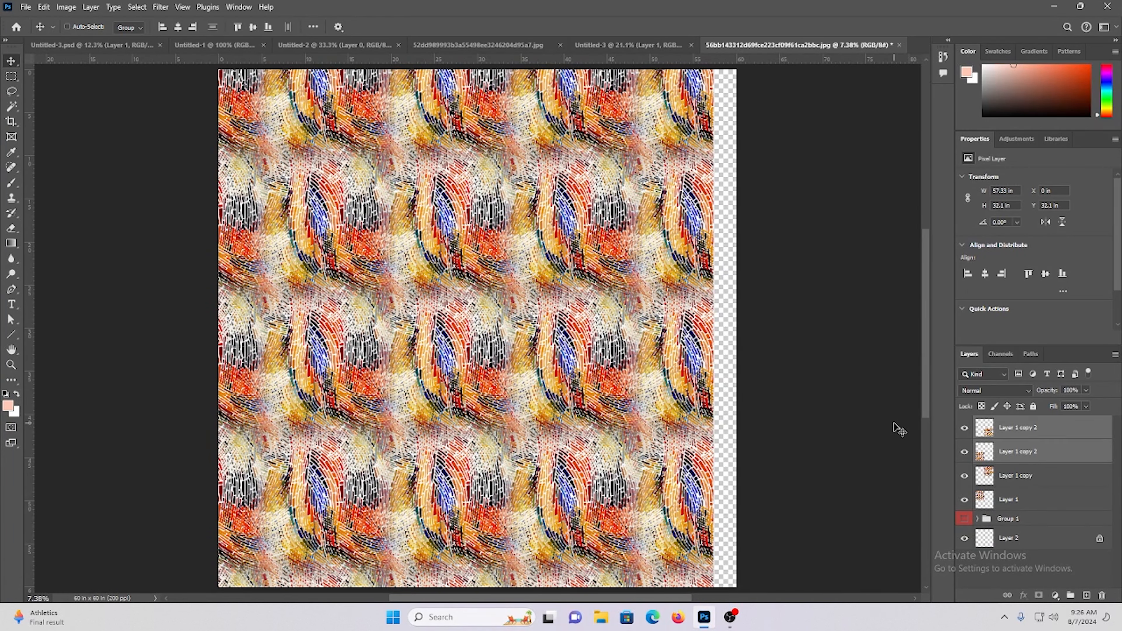
# Merge the four tile layers, from the topmost Layer 1 copy 2 down to Layer 1, into a single layer.
pyautogui.click(1031, 429)
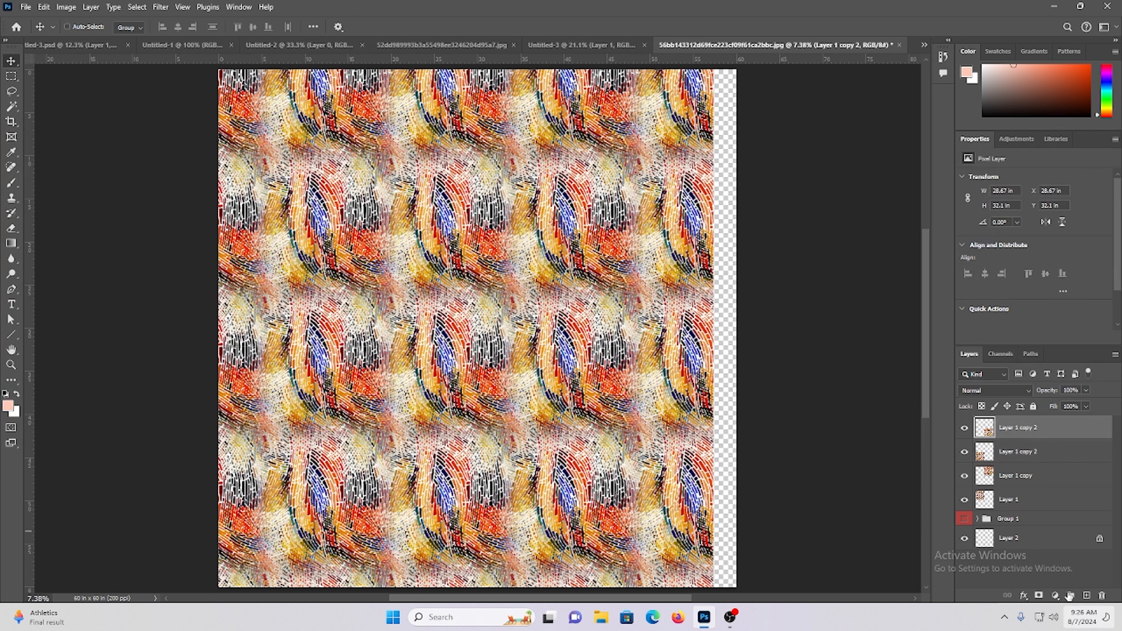
pyautogui.keyDown('shift'); pyautogui.click(1015, 503); pyautogui.keyUp('shift')
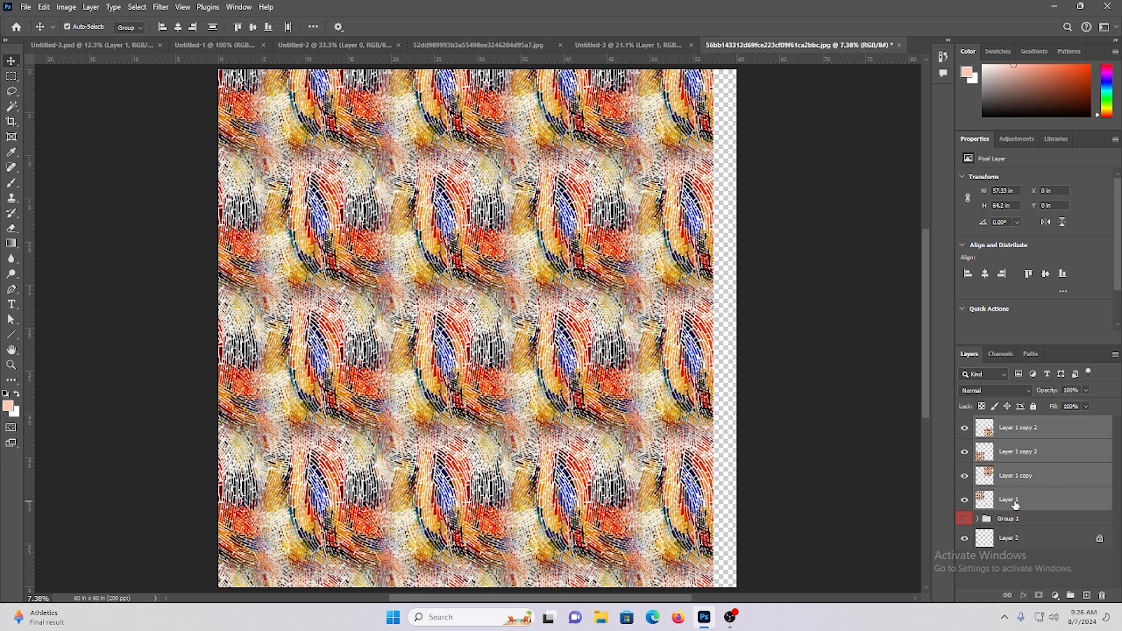
pyautogui.hotkey('ctrl', 'e')
# Duplicate the merged pattern layer six times and merge all seven stacked pattern layers into one.
pyautogui.hotkey('ctrl', 'j')
pyautogui.hotkey('ctrl', 'j')
pyautogui.hotkey('ctrl', 'j')
pyautogui.hotkey('ctrl', 'j')
pyautogui.hotkey('ctrl', 'j')
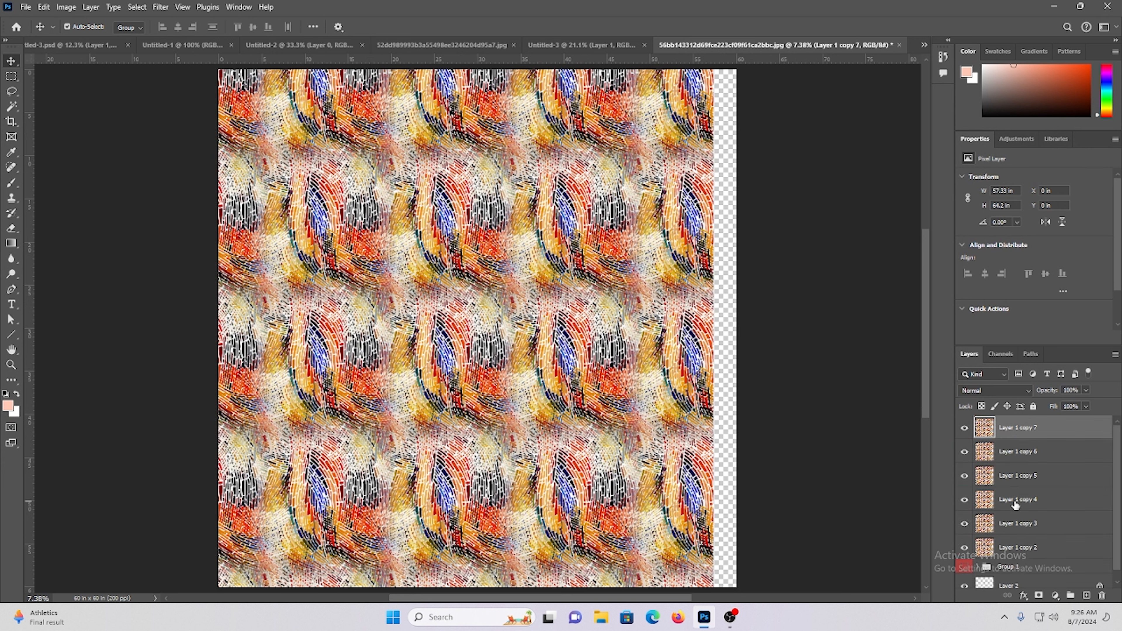
pyautogui.hotkey('ctrl', 'j')
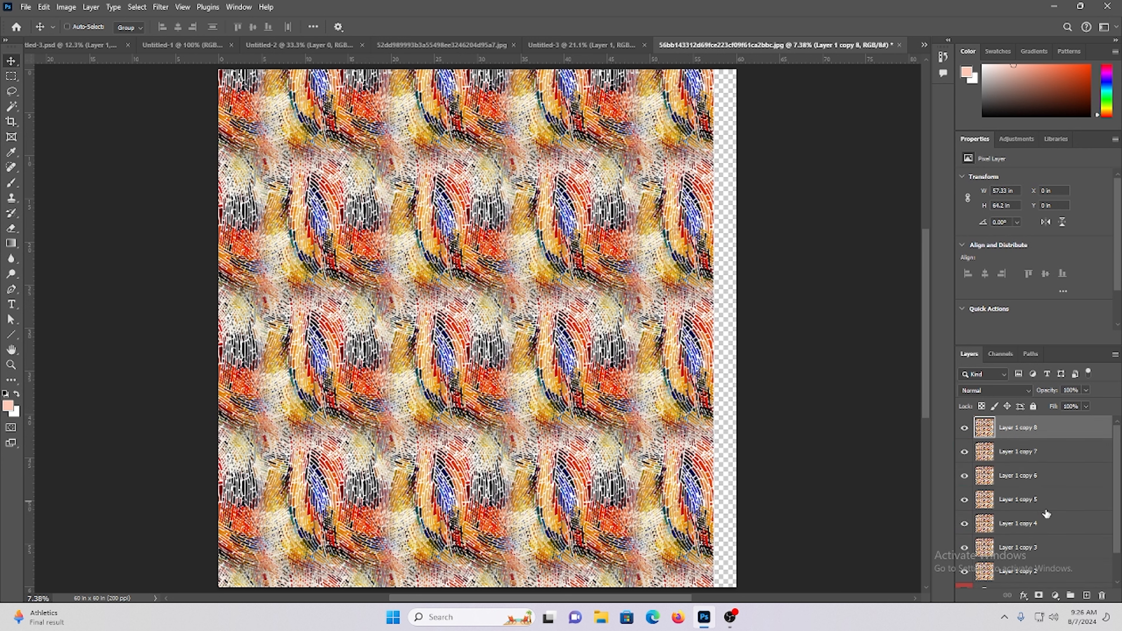
pyautogui.scroll(-1, 1045, 514)
pyautogui.keyDown('shift'); pyautogui.click(1047, 537); pyautogui.keyUp('shift')
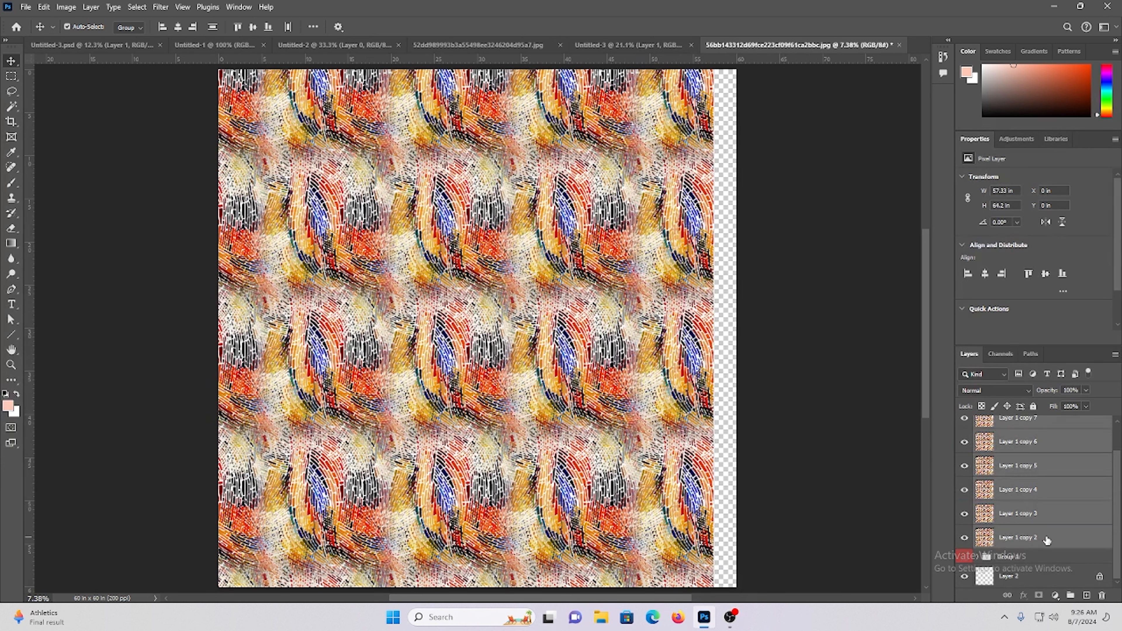
pyautogui.press('Delete')
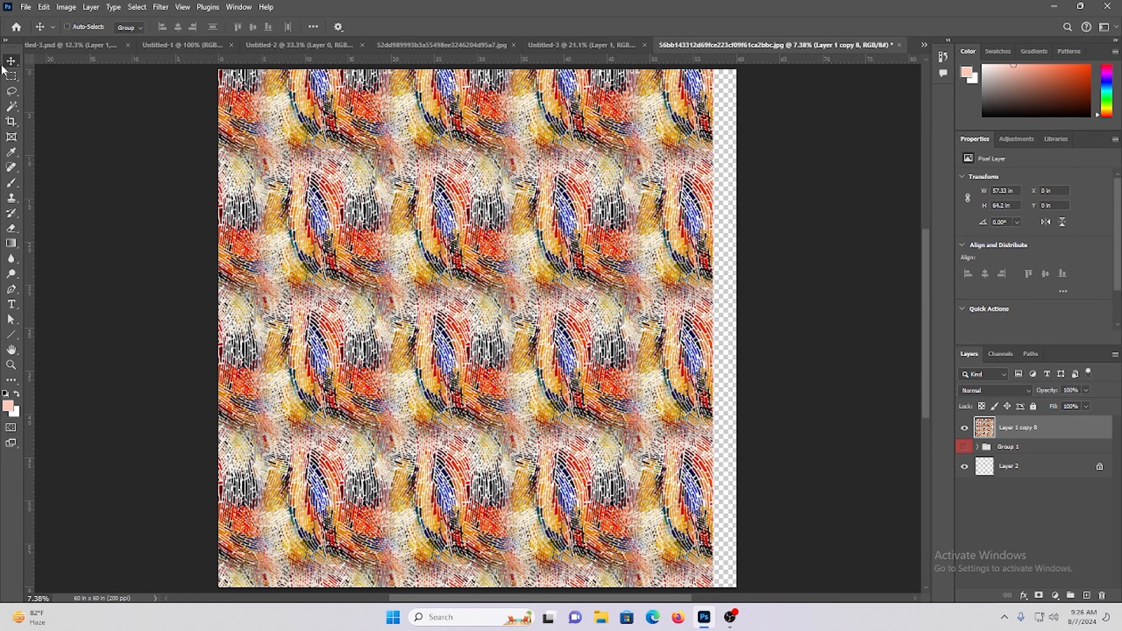
# Examine the tiled pattern up close and as a whole for visible seams between the repeats.
pyautogui.scroll(10, 587, 266)
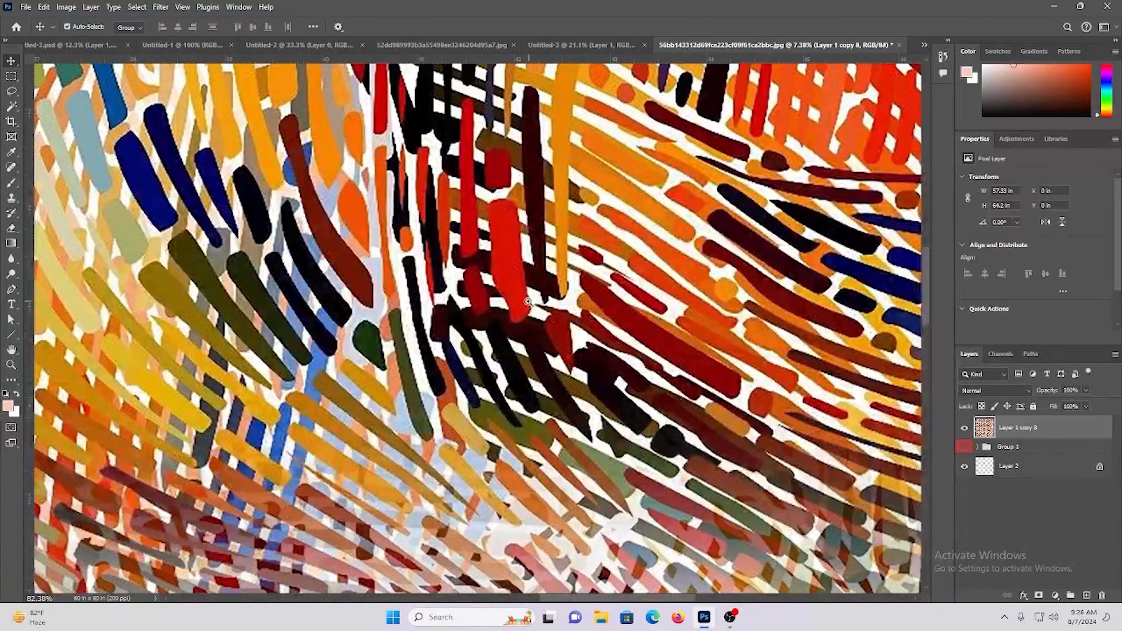
pyautogui.scroll(-15, 588, 266)
pyautogui.scroll(8, 788, 304)
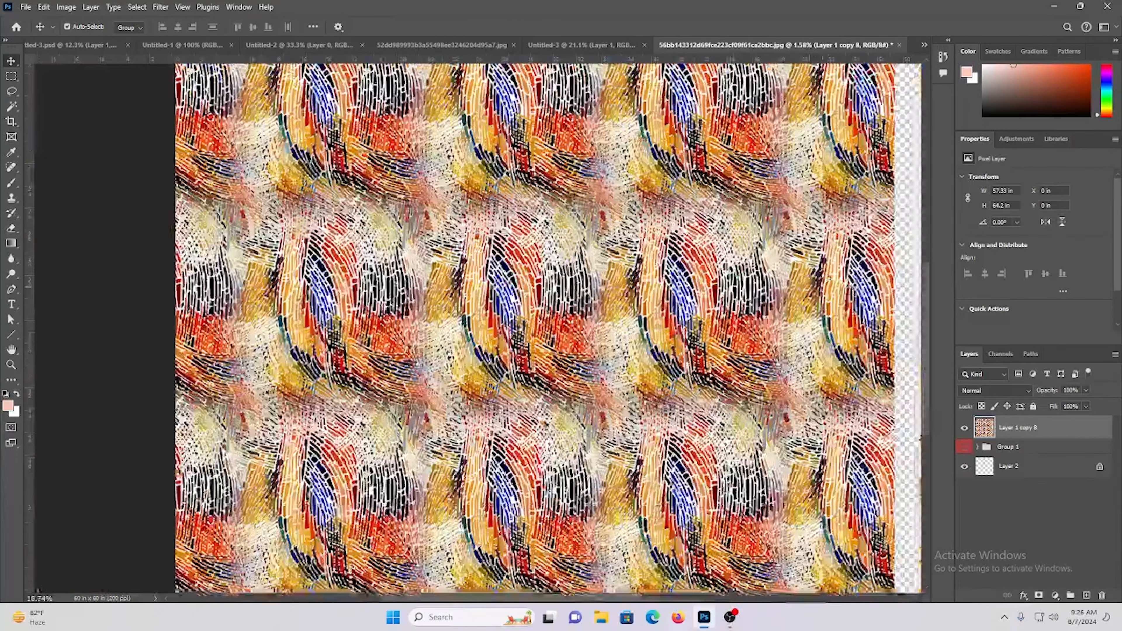
pyautogui.scroll(-3, 707, 275)
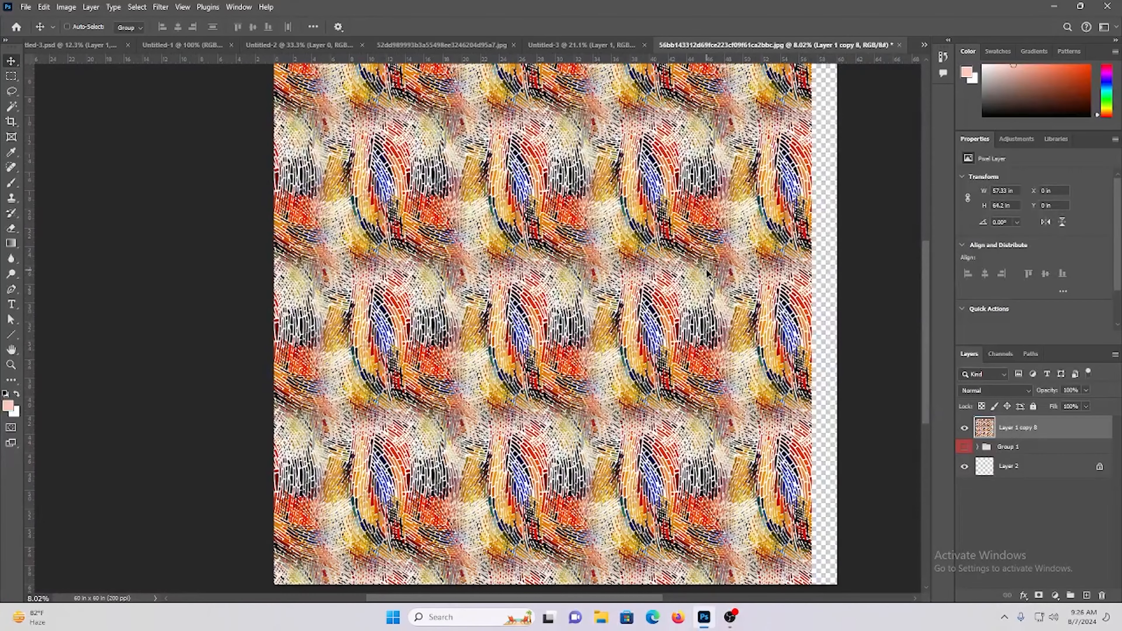
pyautogui.scroll(4, 614, 255)
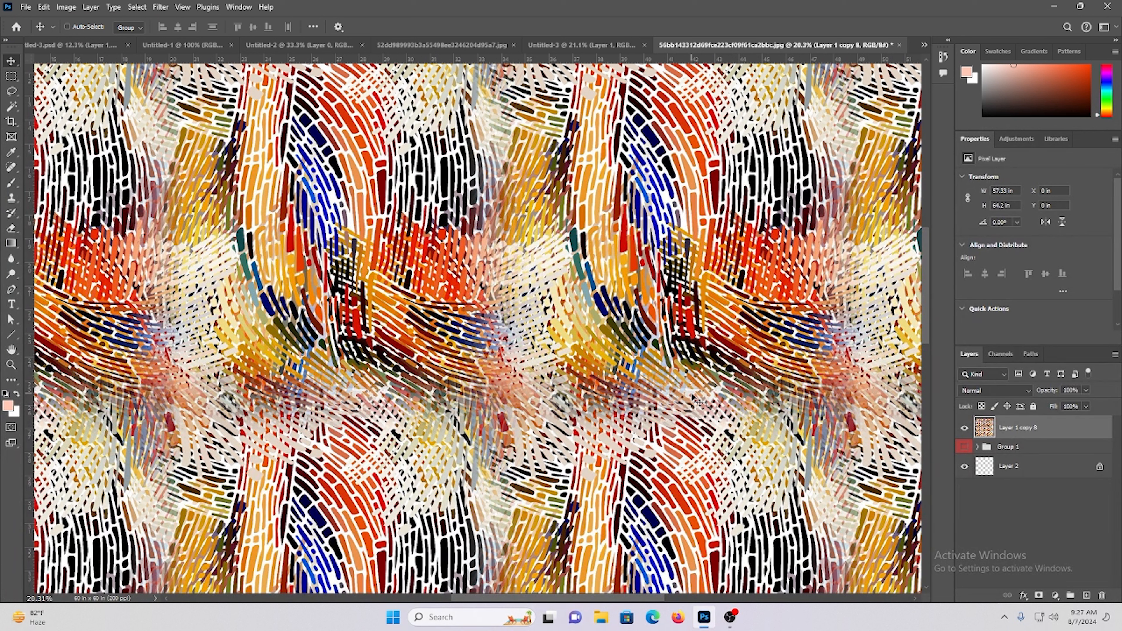
pyautogui.hotkey('ctrl', '0')
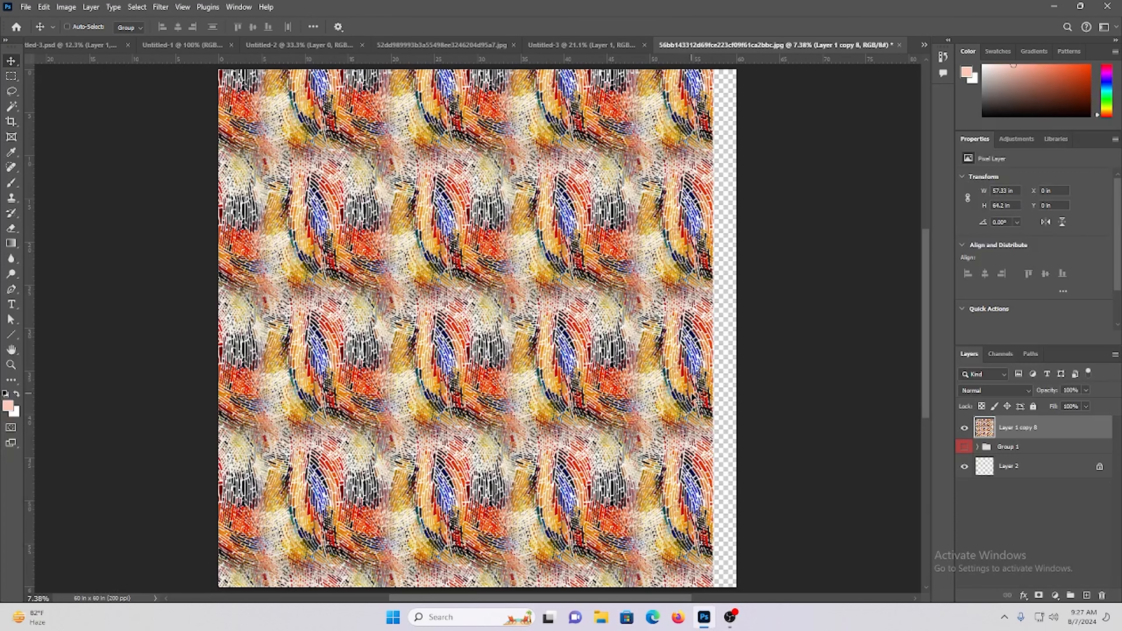
pyautogui.scroll(3, 476, 242)
pyautogui.scroll(-1, 678, 301)
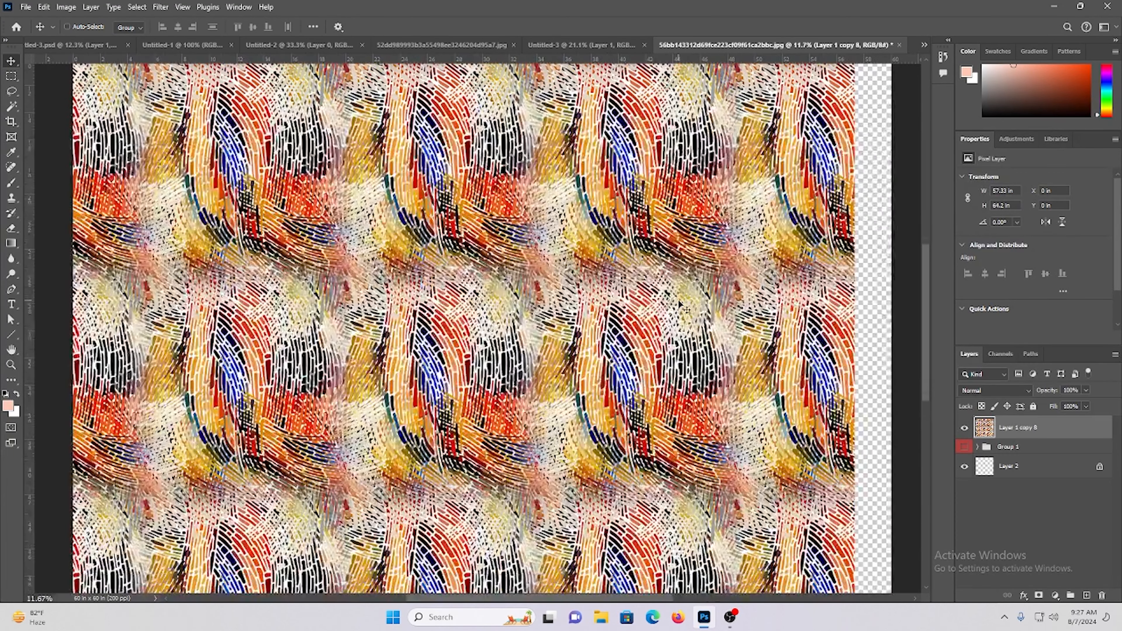
# Try a Hue/Saturation adjustment on the pattern with Master hue +23 and saturation +53, and discard it.
pyautogui.hotkey('ctrl', 'u')
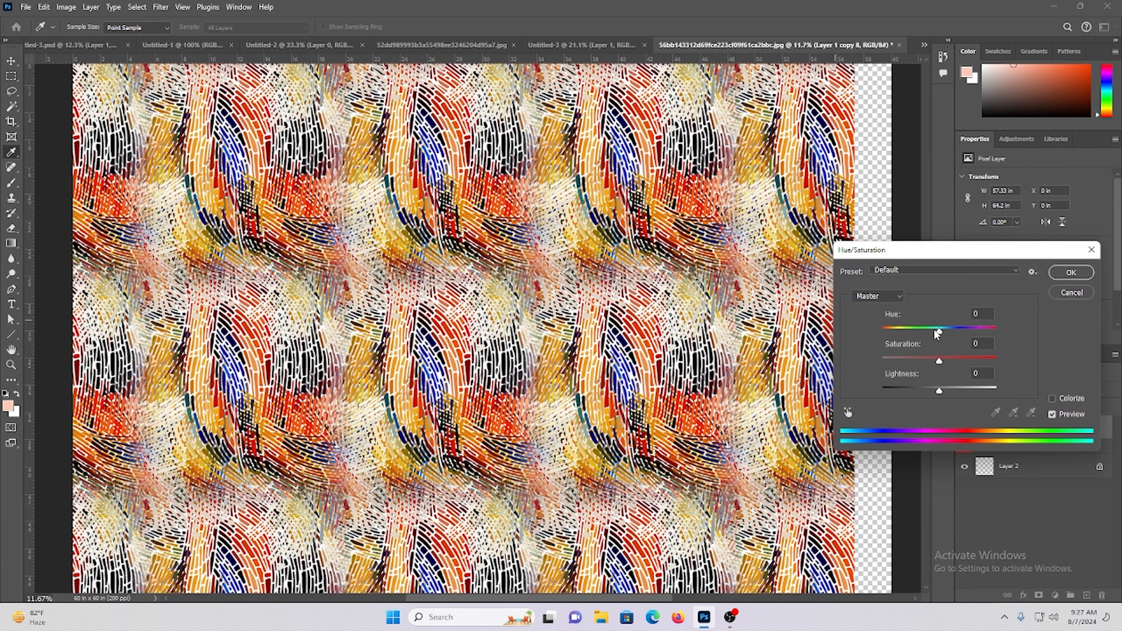
pyautogui.moveTo(937, 333)
pyautogui.mouseDown()
pyautogui.moveTo(905, 332)
pyautogui.moveTo(931, 331)
pyautogui.moveTo(955, 360)
pyautogui.moveTo(969, 360)
pyautogui.moveTo(908, 333)
pyautogui.moveTo(943, 319)
pyautogui.moveTo(961, 327)
pyautogui.moveTo(899, 340)
pyautogui.moveTo(934, 330)
pyautogui.moveTo(973, 342)
pyautogui.moveTo(877, 344)
pyautogui.moveTo(974, 335)
pyautogui.moveTo(955, 336)
pyautogui.mouseUp()
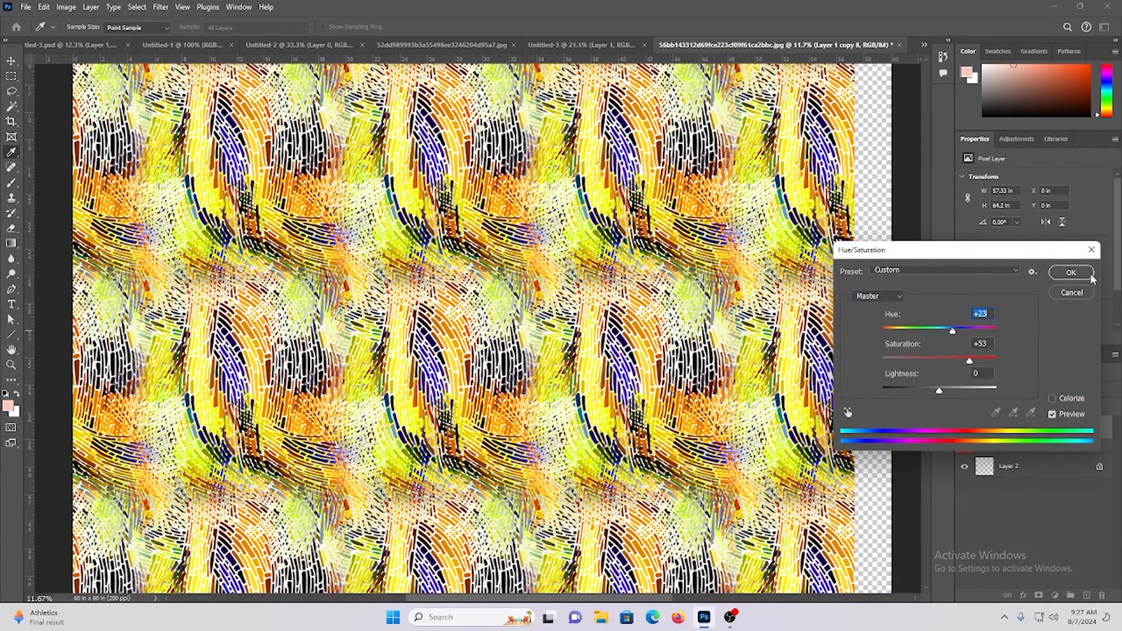
pyautogui.click(1090, 250)
pyautogui.hotkey('ctrl', 'u')
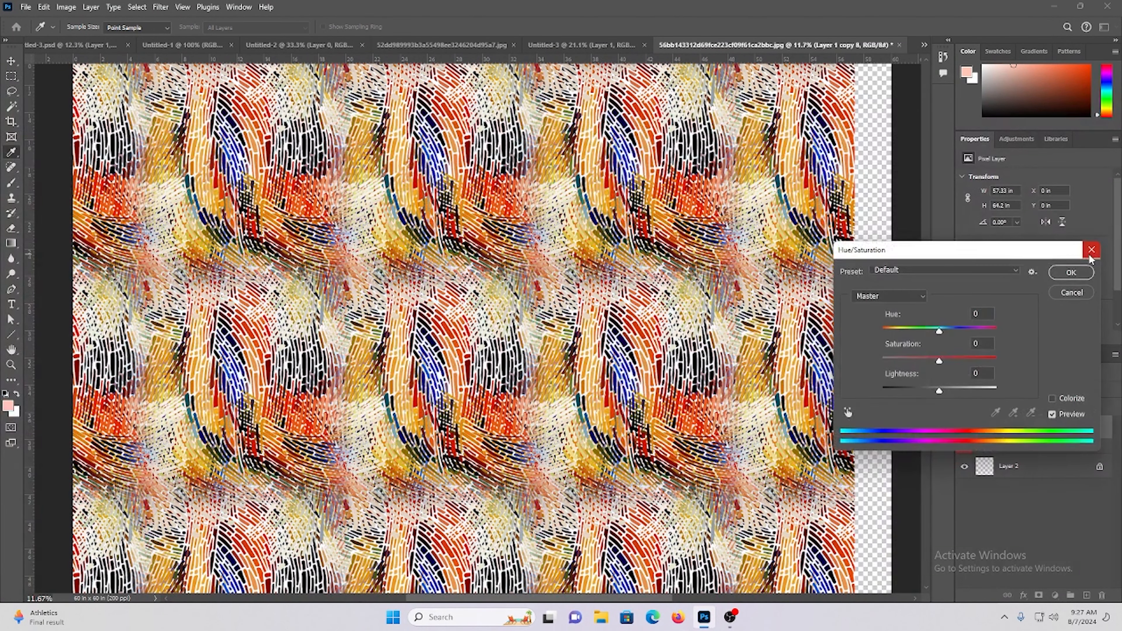
pyautogui.click(1091, 250)
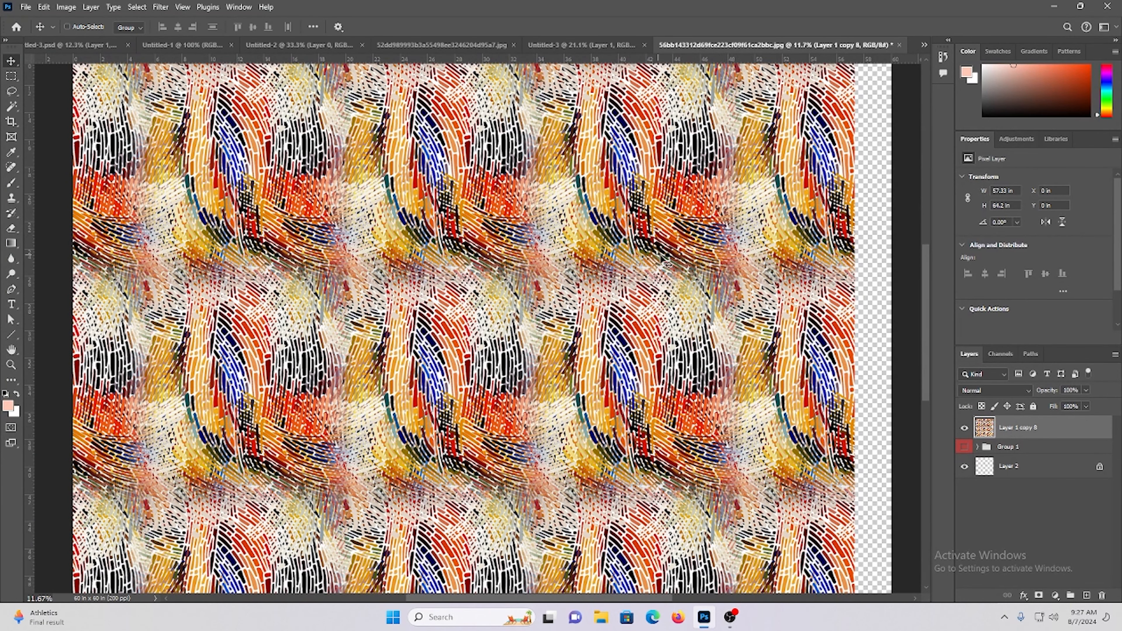
# Try a Hue/Saturation adjustment on only the Cyans with hue -1 and saturation +100 and -44, and discard it.
pyautogui.scroll(-2, 662, 265)
pyautogui.hotkey('ctrl', 'u')
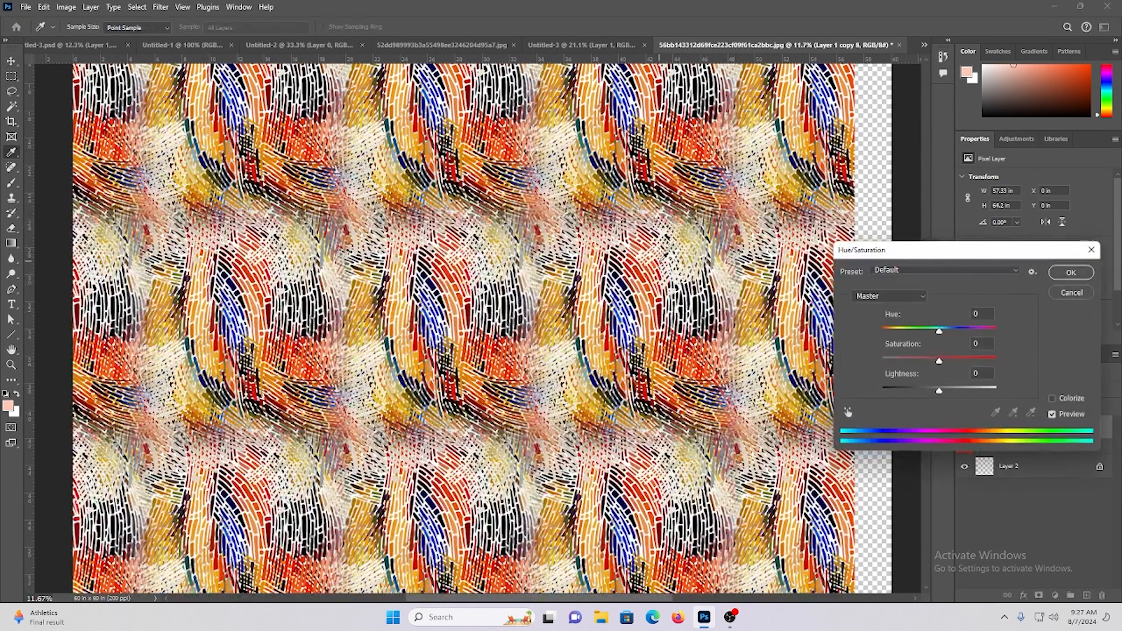
pyautogui.click(902, 301)
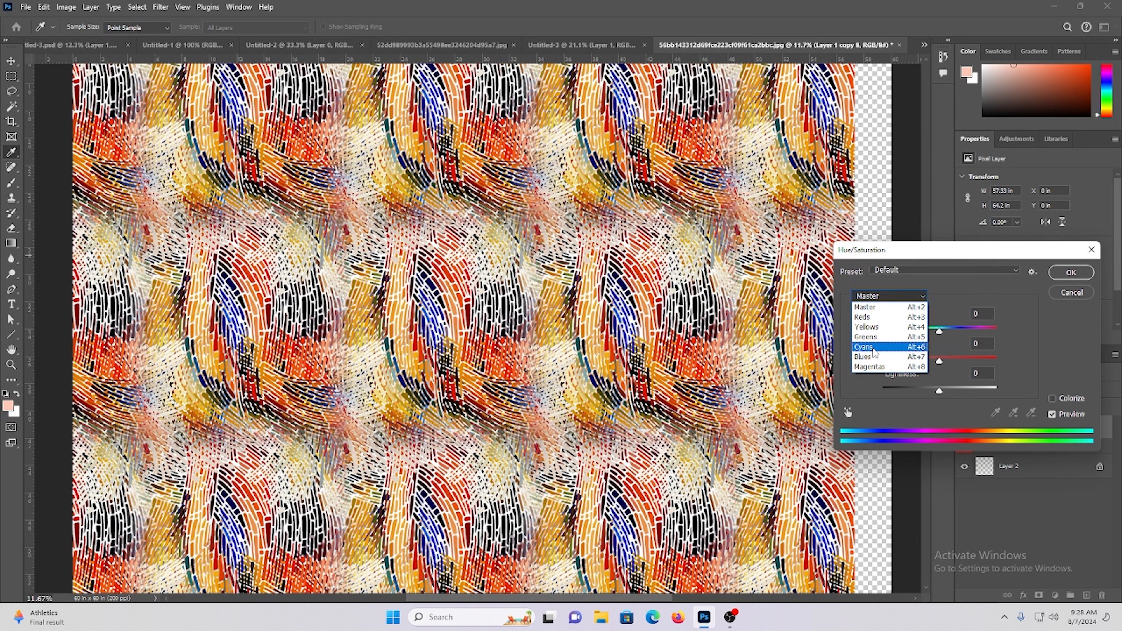
pyautogui.click(868, 346)
pyautogui.moveTo(940, 331); pyautogui.dragTo(1016, 347)
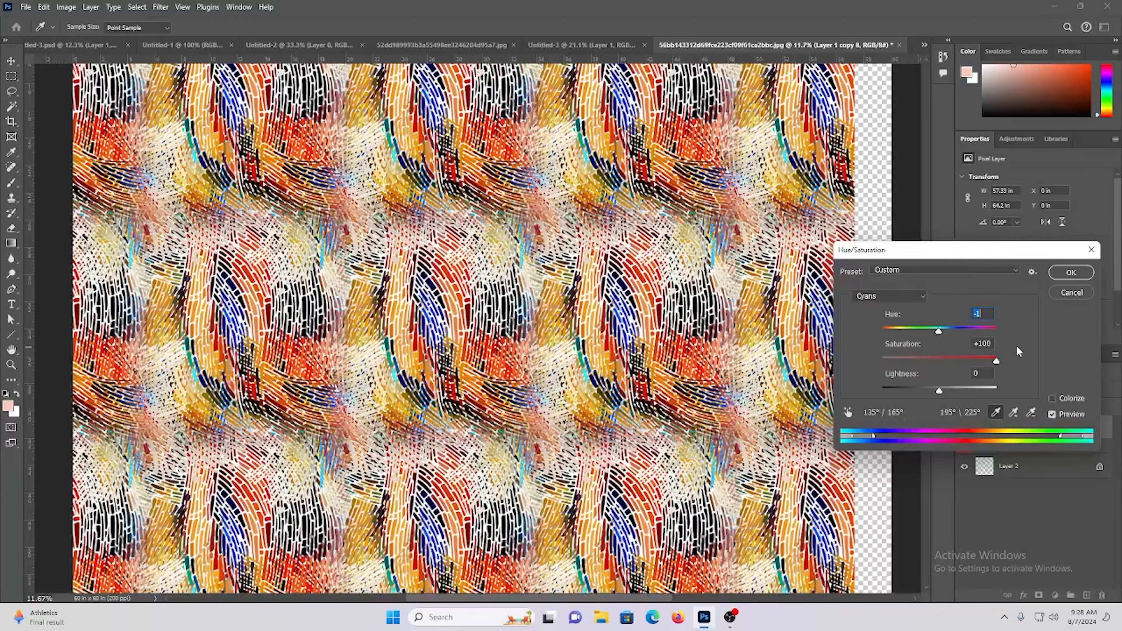
pyautogui.moveTo(998, 361); pyautogui.dragTo(915, 368)
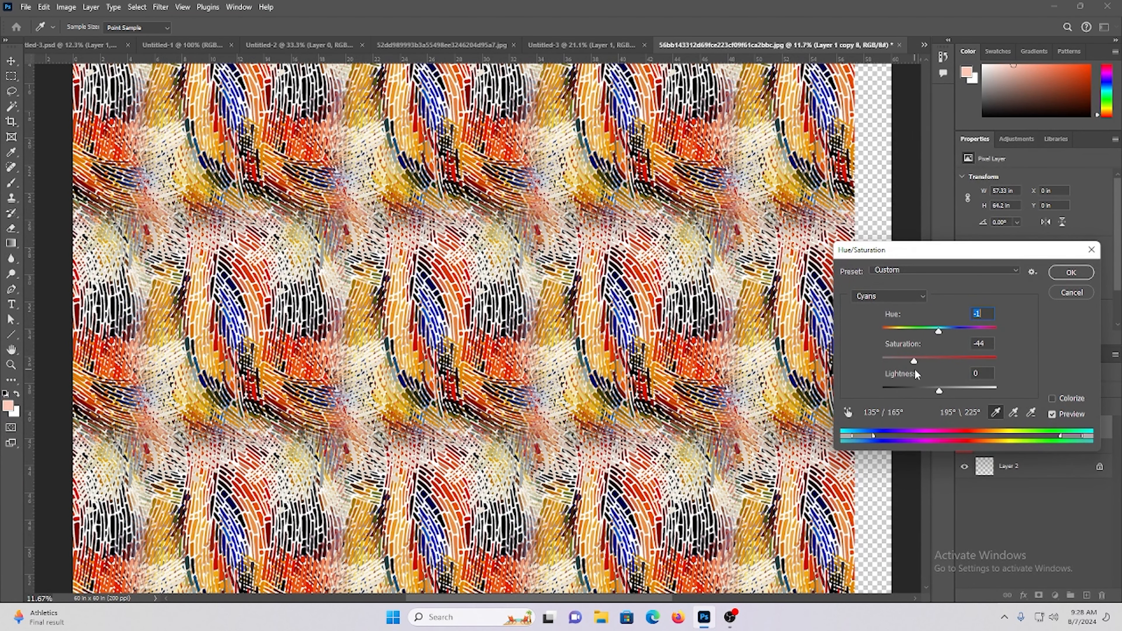
pyautogui.click(1093, 251)
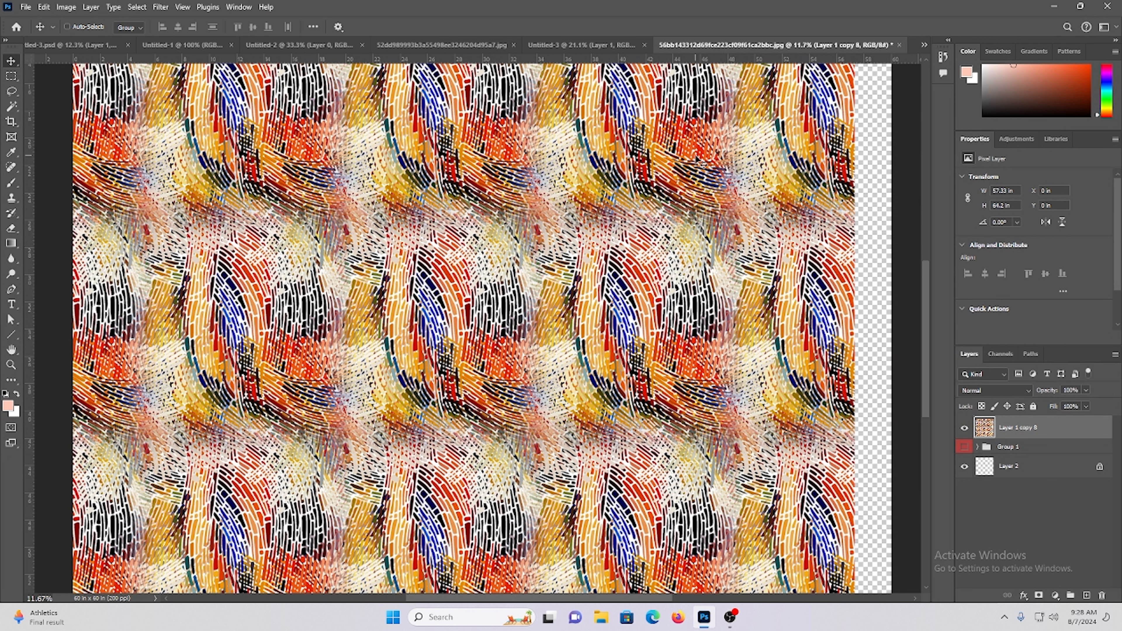
# Try a Hue/Saturation adjustment on only the Reds with hue -162 and +157 and saturation +100, and discard it.
pyautogui.hotkey('ctrl', 'u')
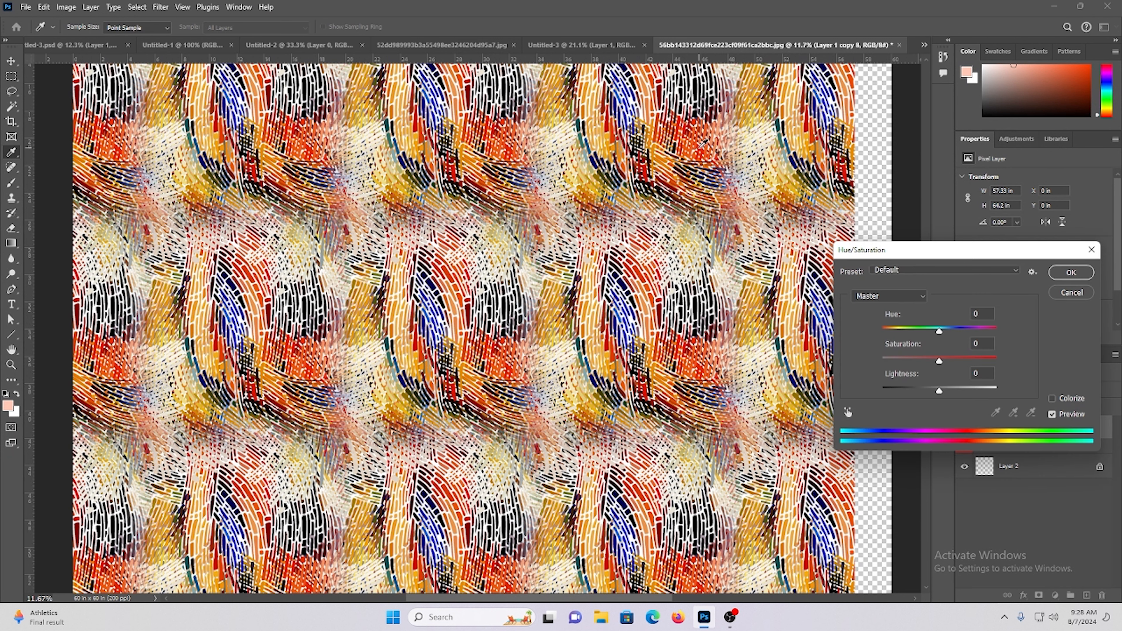
pyautogui.click(888, 296)
pyautogui.click(865, 307)
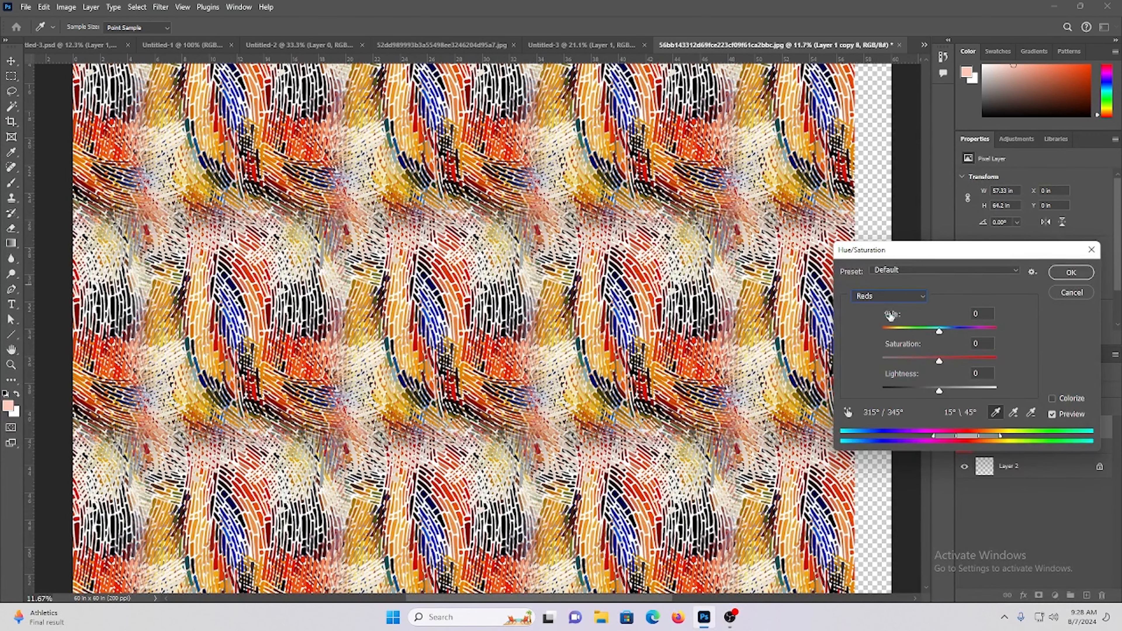
pyautogui.moveTo(939, 332); pyautogui.dragTo(887, 326)
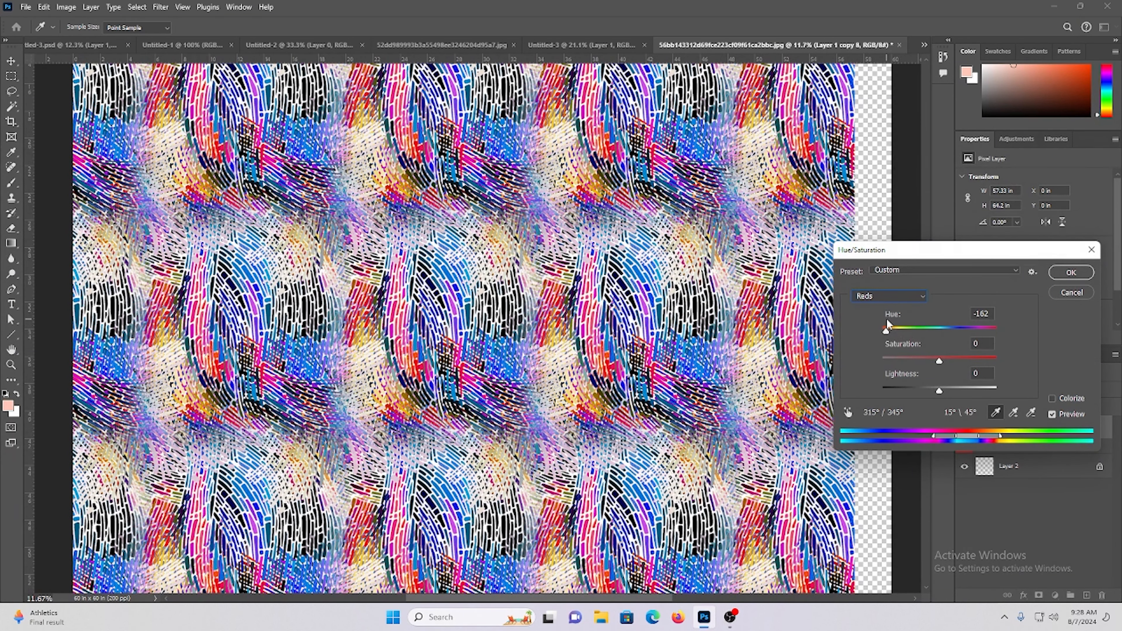
pyautogui.moveTo(887, 327); pyautogui.dragTo(933, 309)
pyautogui.moveTo(939, 360); pyautogui.dragTo(999, 350)
pyautogui.moveTo(933, 331); pyautogui.dragTo(994, 302)
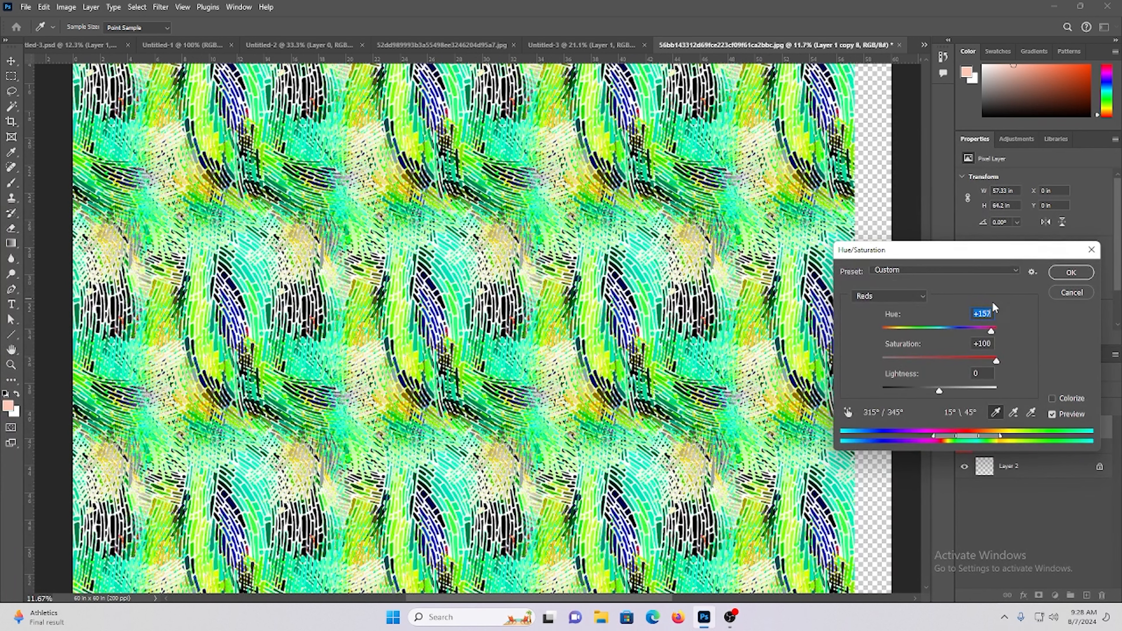
pyautogui.click(1092, 250)
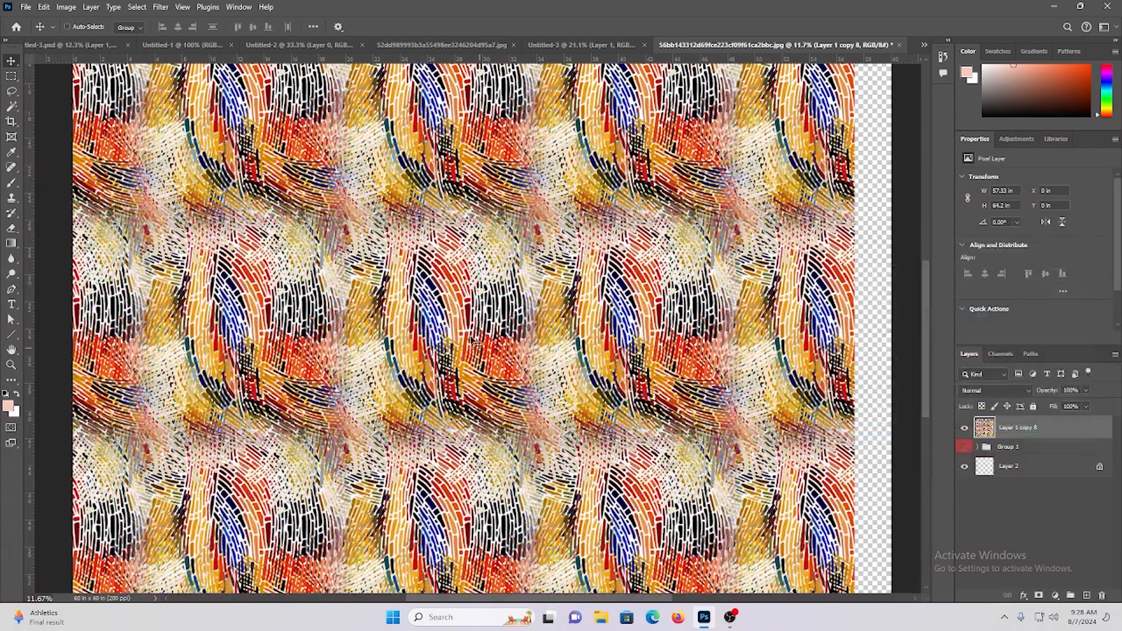
# Try a Color Balance shift on the tiled pattern layer, and discard it.
pyautogui.scroll(-2, 600, 257)
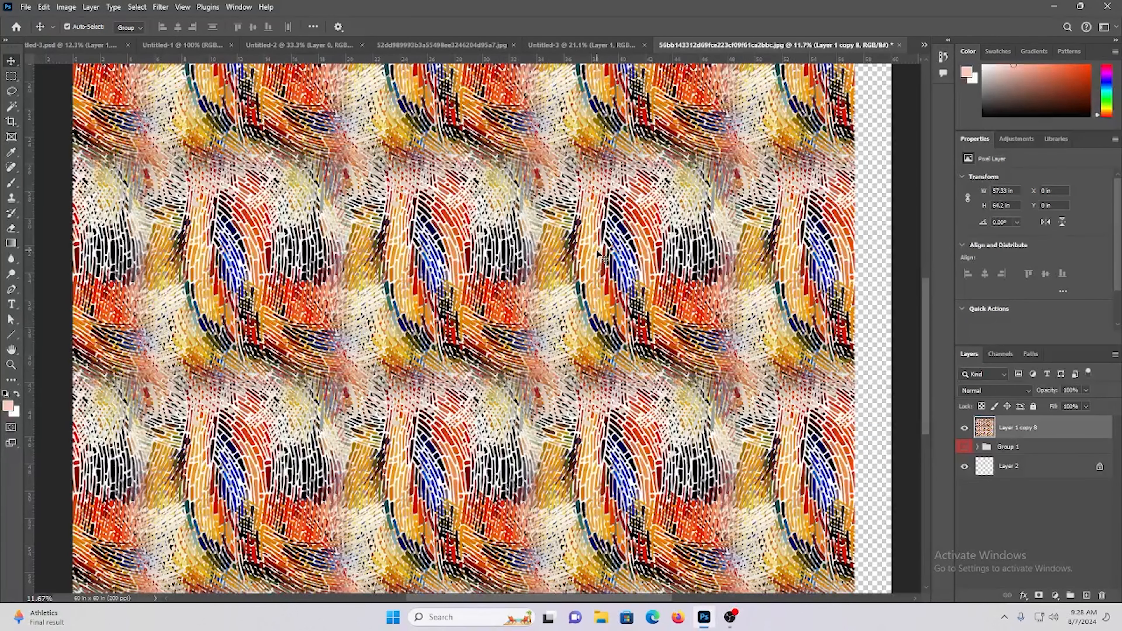
pyautogui.hotkey('ctrl', 'b')
pyautogui.moveTo(837, 174); pyautogui.dragTo(877, 200)
pyautogui.click(982, 122)
# Try a Curves adjustment that raises the midtones of the pattern's RGB curve, and discard it.
pyautogui.hotkey('ctrl', 'm')
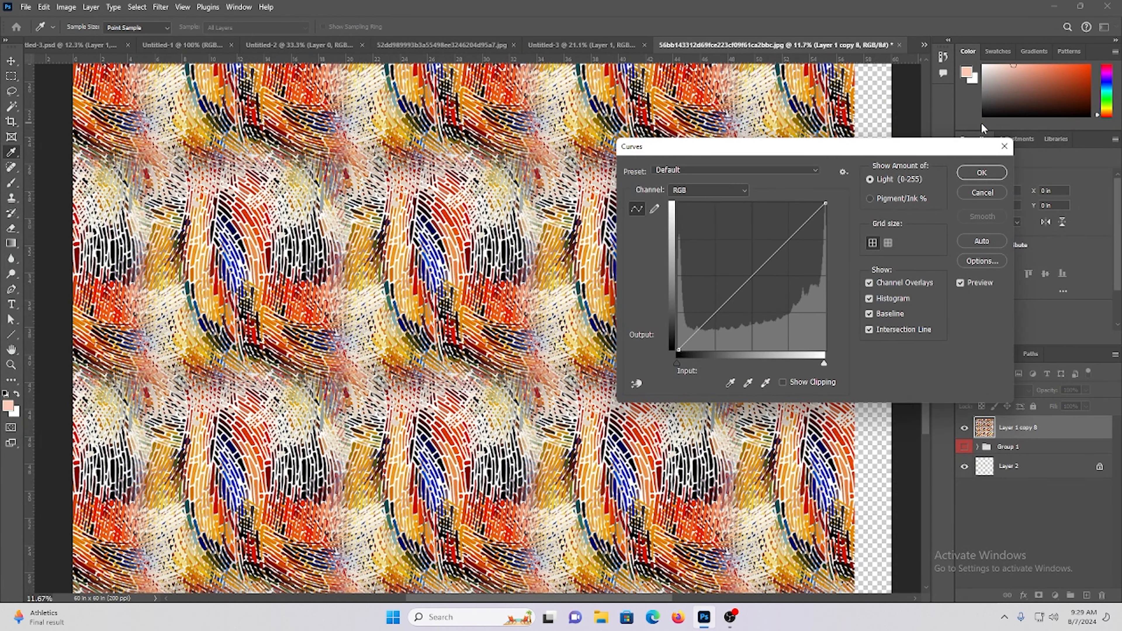
pyautogui.moveTo(756, 274); pyautogui.dragTo(721, 244)
pyautogui.click(1004, 146)
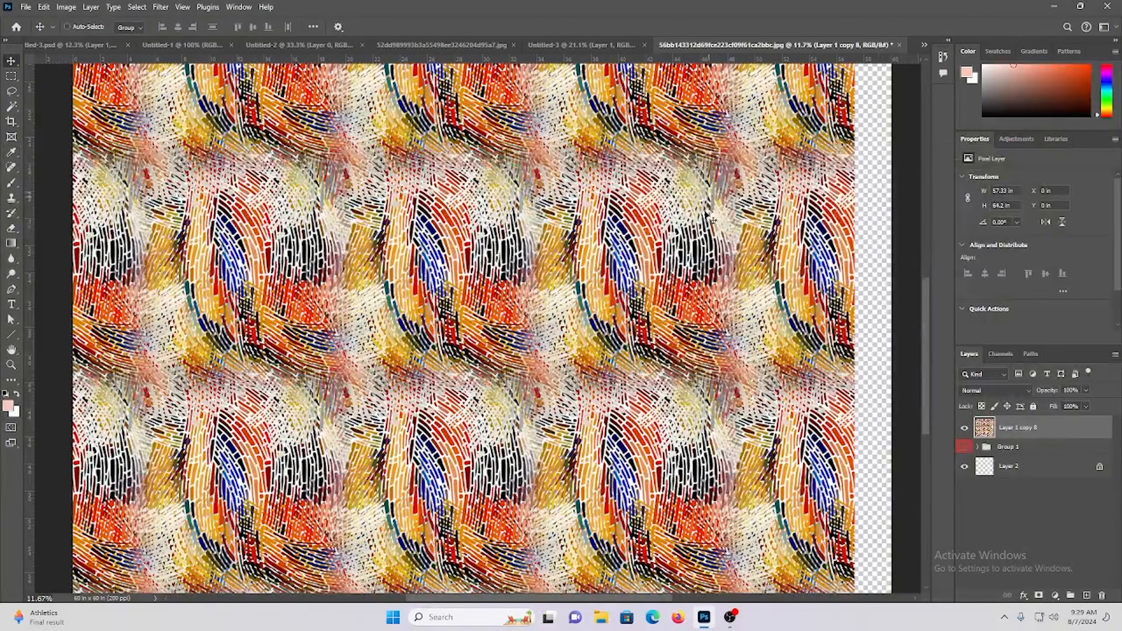
# Try to crop away the transparent strip along the pattern's right edge, and undo the crop.
pyautogui.scroll(2, 333, 207)
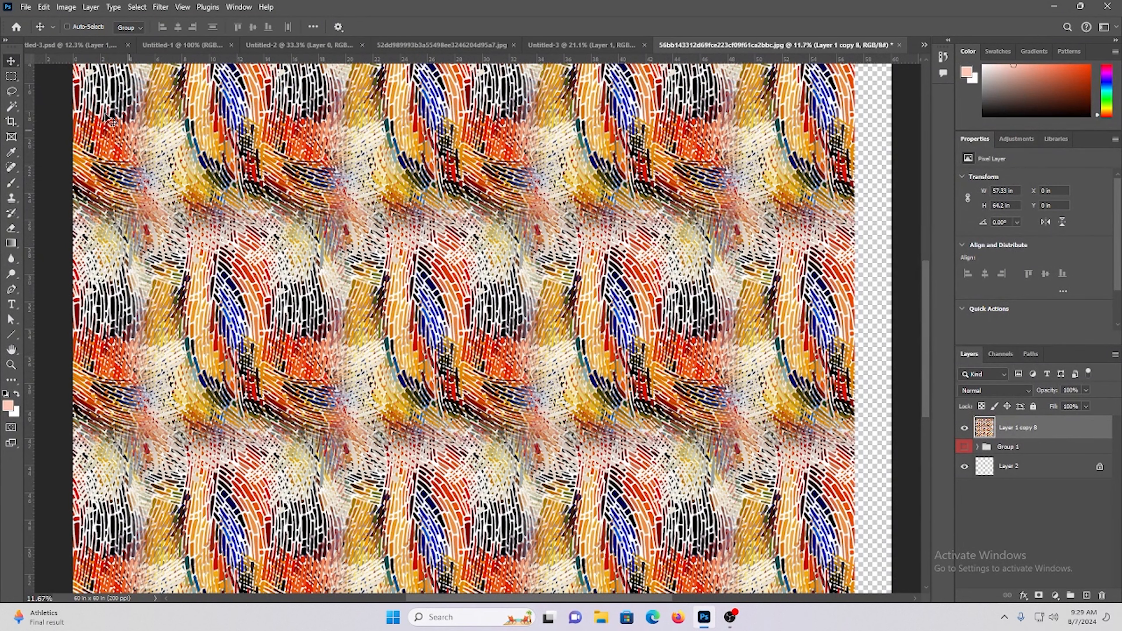
pyautogui.scroll(-3, 618, 329)
pyautogui.scroll(-3, 618, 329)
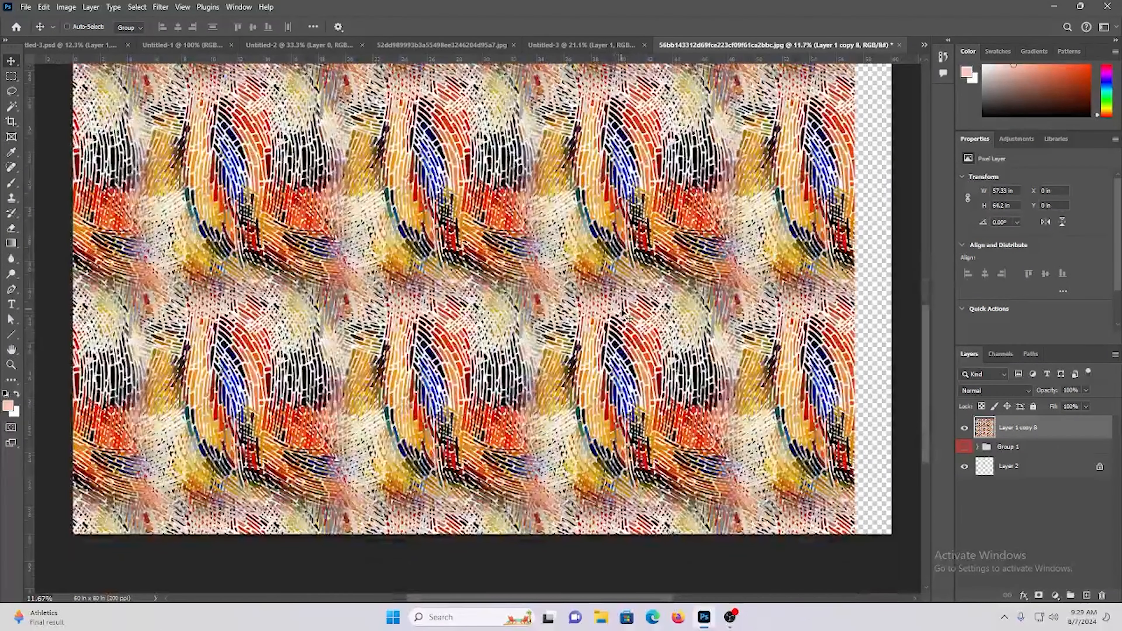
pyautogui.scroll(-2, 623, 311)
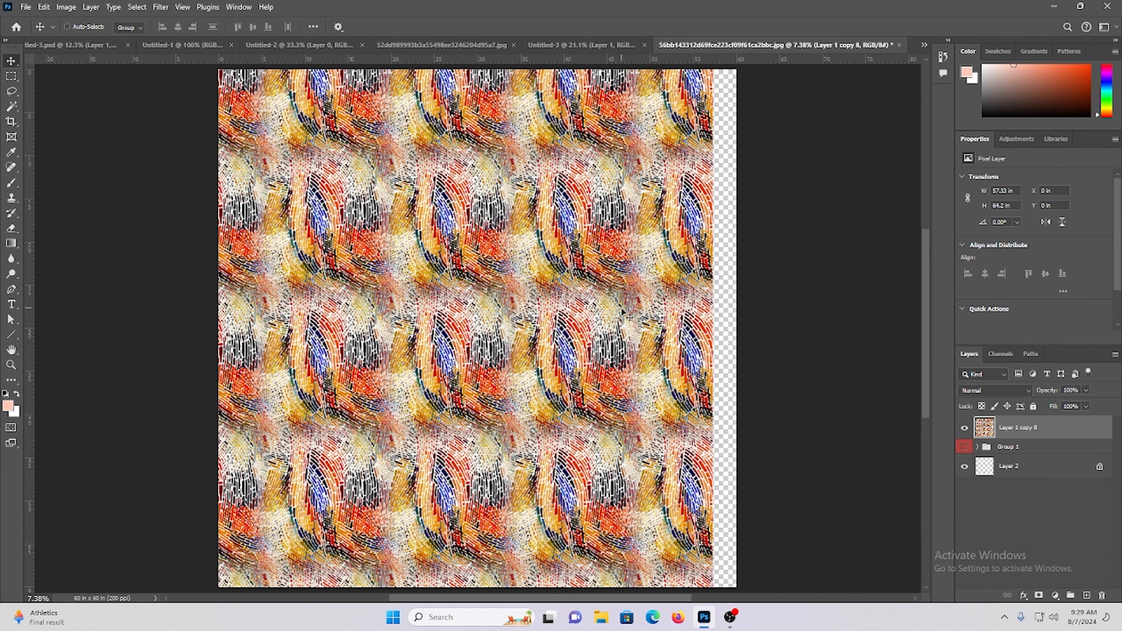
pyautogui.moveTo(529, 291); pyautogui.dragTo(537, 286)
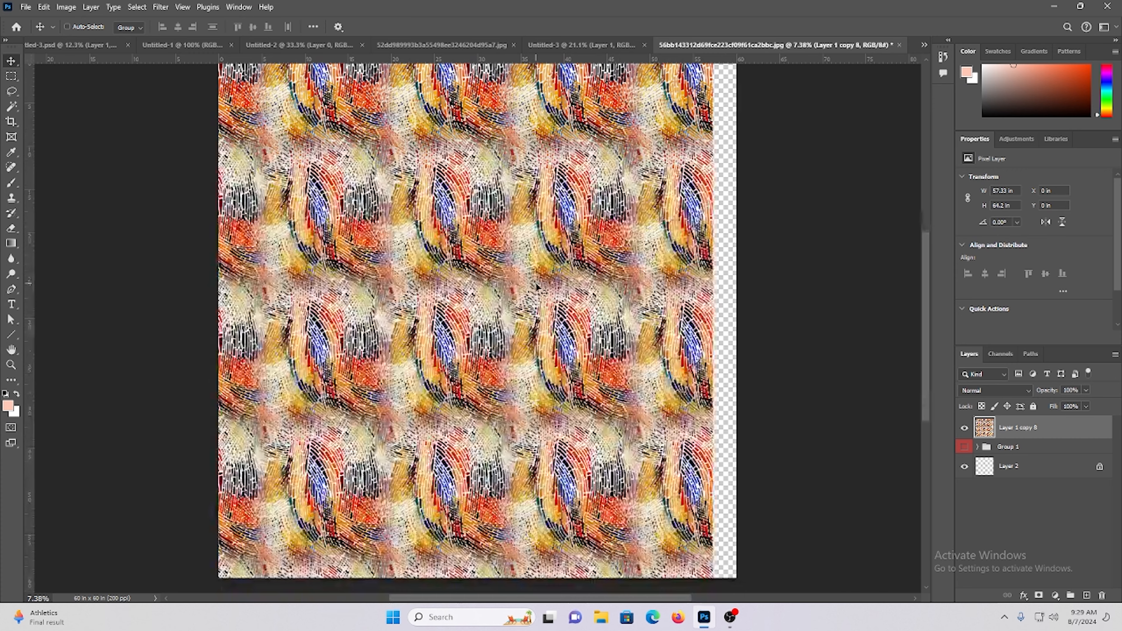
pyautogui.scroll(1, 537, 286)
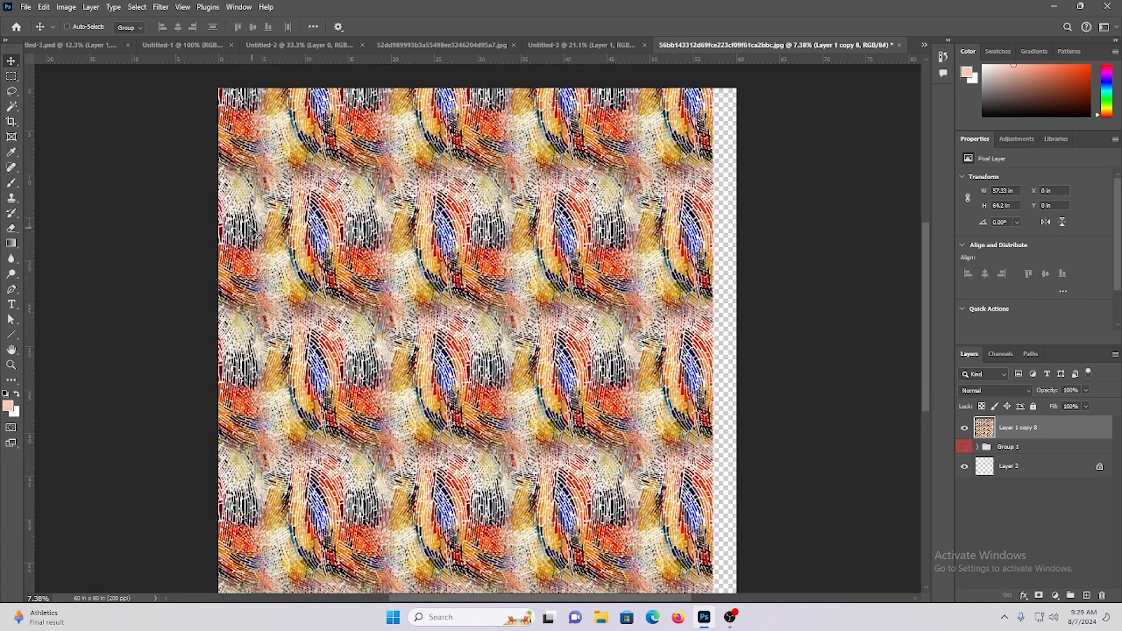
pyautogui.click(11, 121)
pyautogui.moveTo(745, 356); pyautogui.dragTo(728, 358)
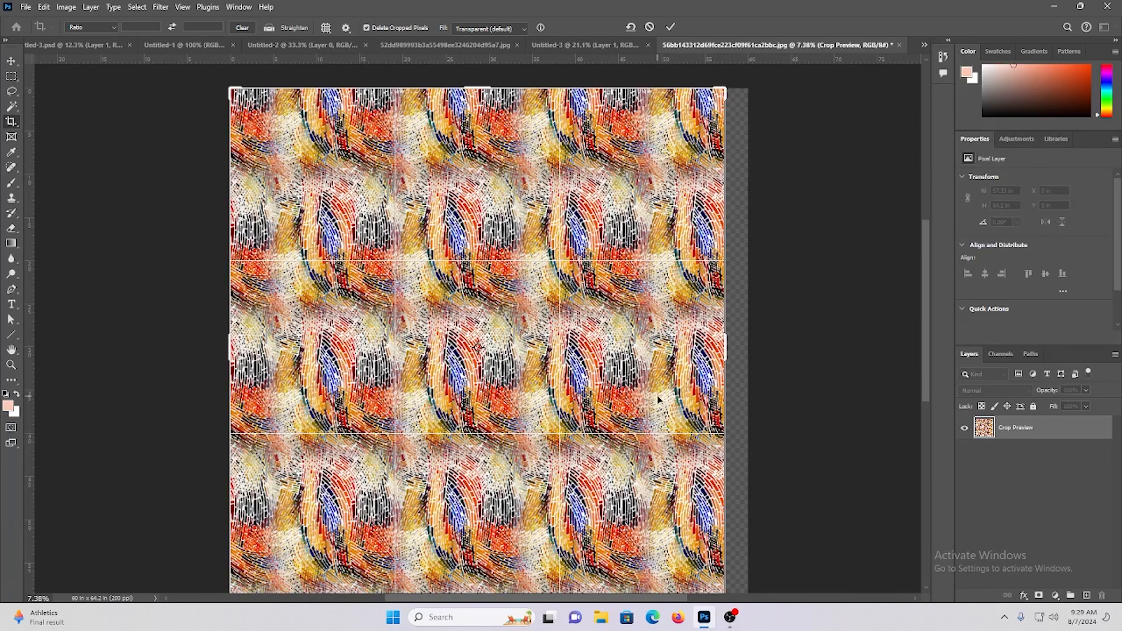
pyautogui.press('Return')
pyautogui.hotkey('ctrl', 'z')
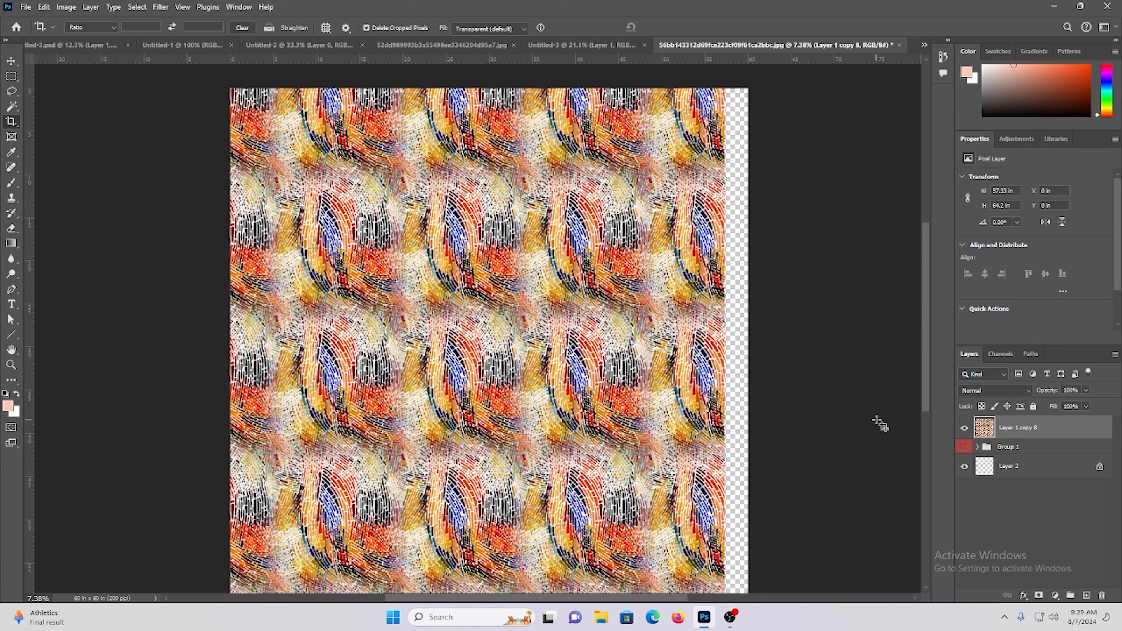
# Create a white 11466 × 12840 pixel RGB document at 200 pixels/inch with the Clipboard document type and paste the copied pattern into it.
pyautogui.hotkey('ctrl', 'n')
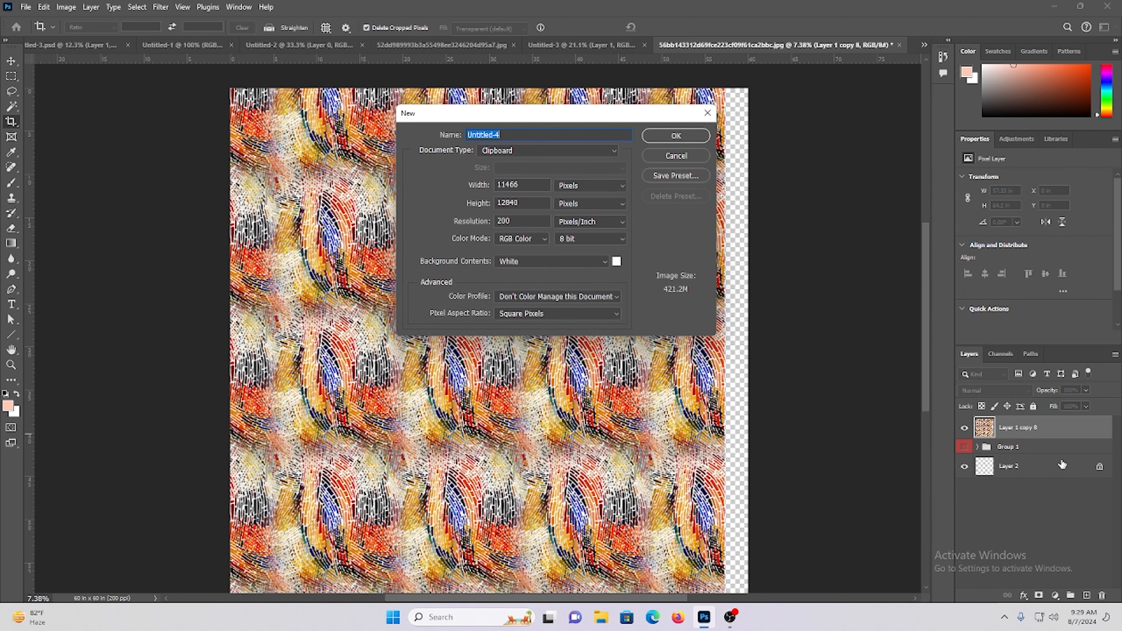
pyautogui.press('Return')
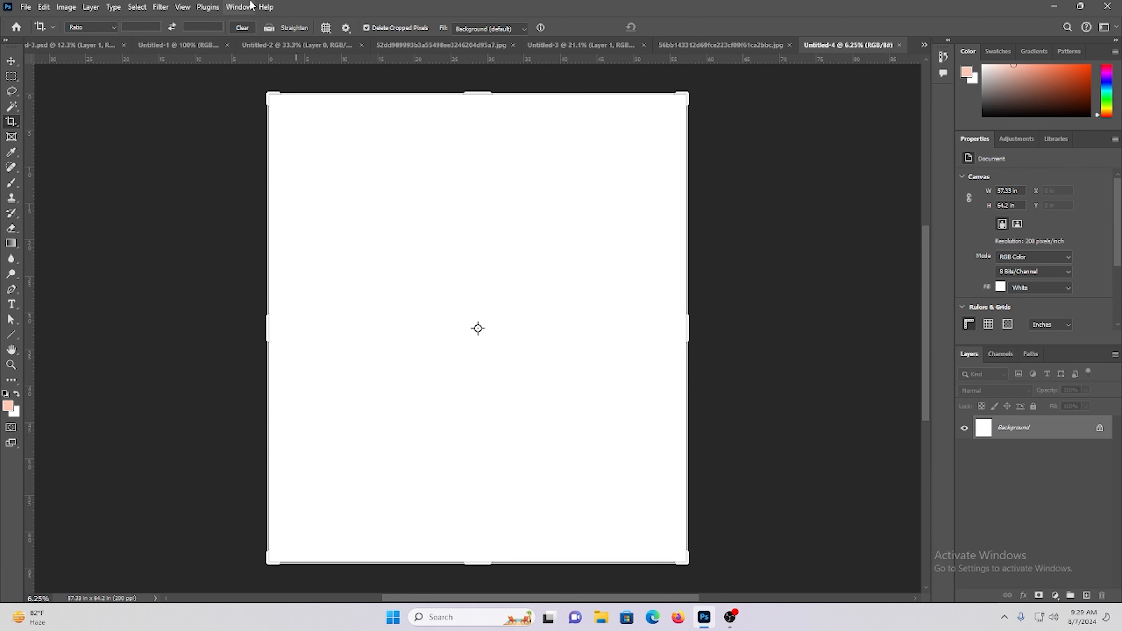
pyautogui.click(11, 61)
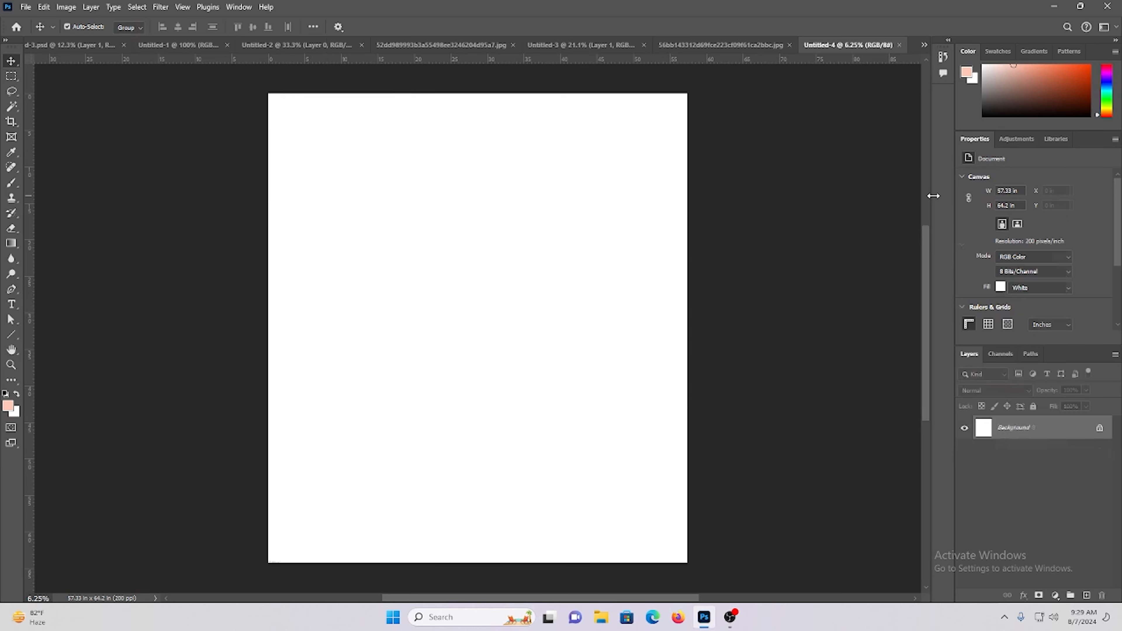
pyautogui.hotkey('ctrl', 'v')
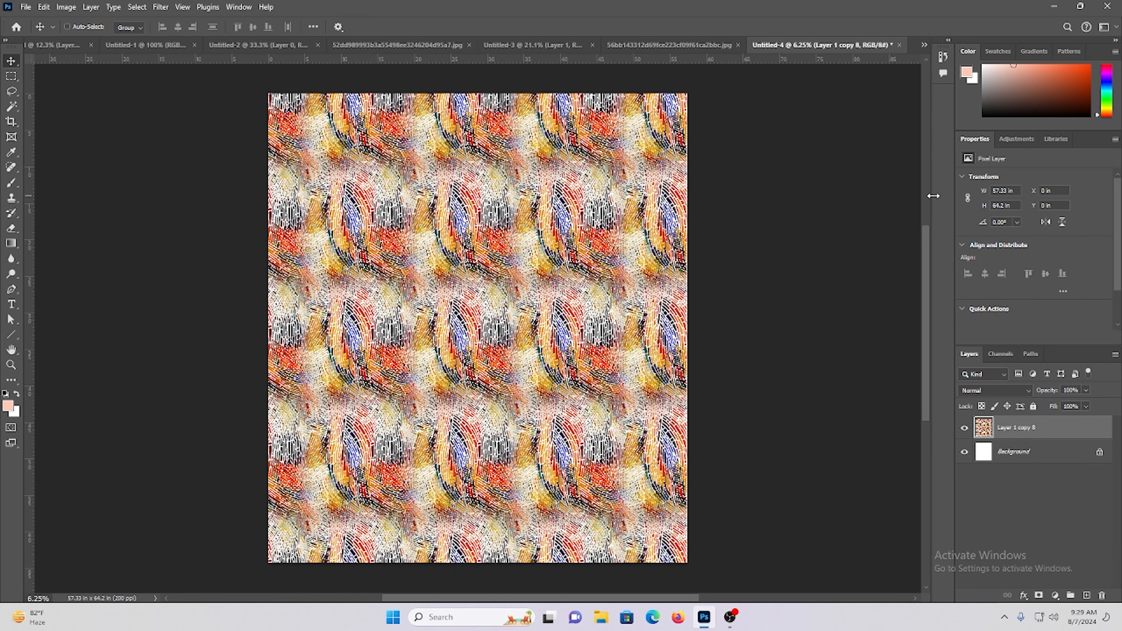
# Check the new document's canvas size and image size in inches without changing either one.
pyautogui.hotkey('ctrl', 'alt', 'c')
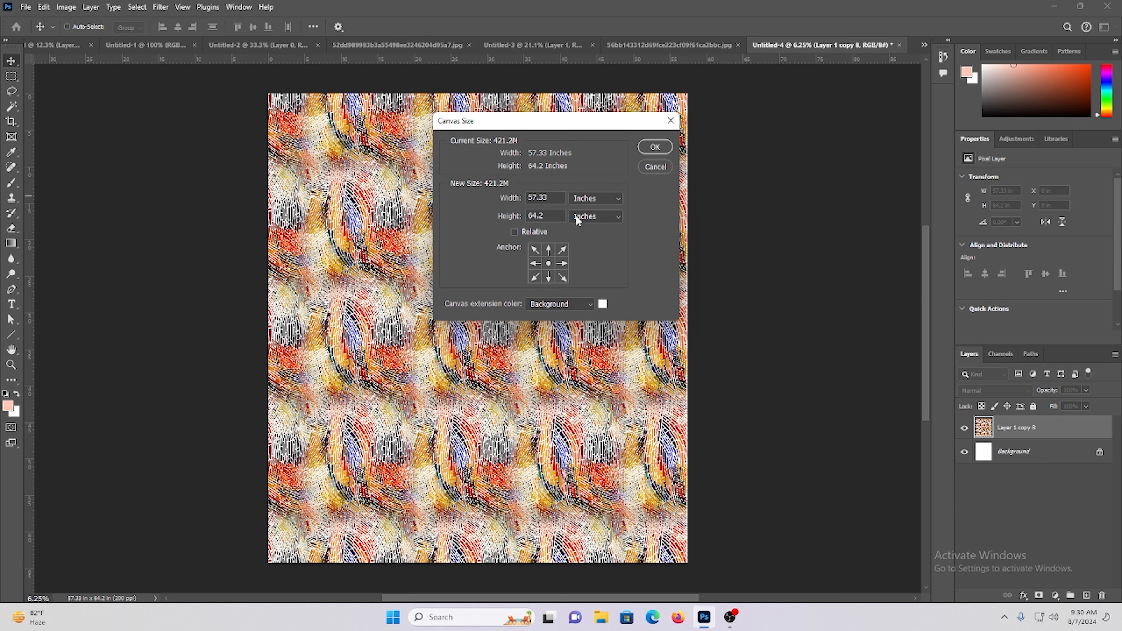
pyautogui.moveTo(559, 198); pyautogui.dragTo(465, 213)
pyautogui.click(669, 121)
pyautogui.hotkey('ctrl', 'alt', 'i')
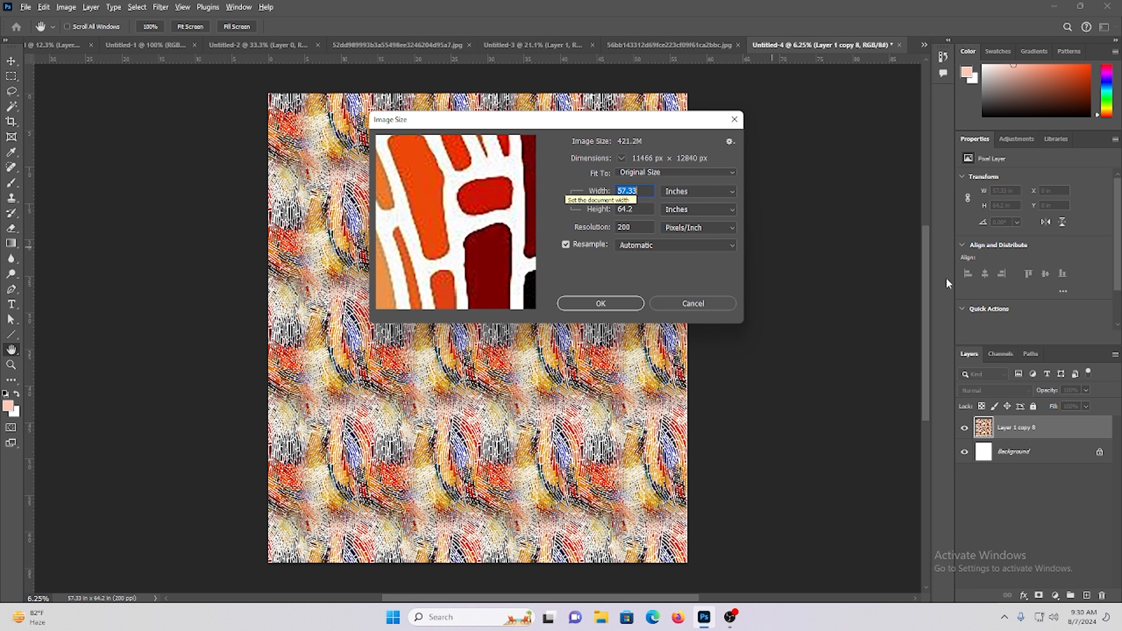
pyautogui.click(734, 119)
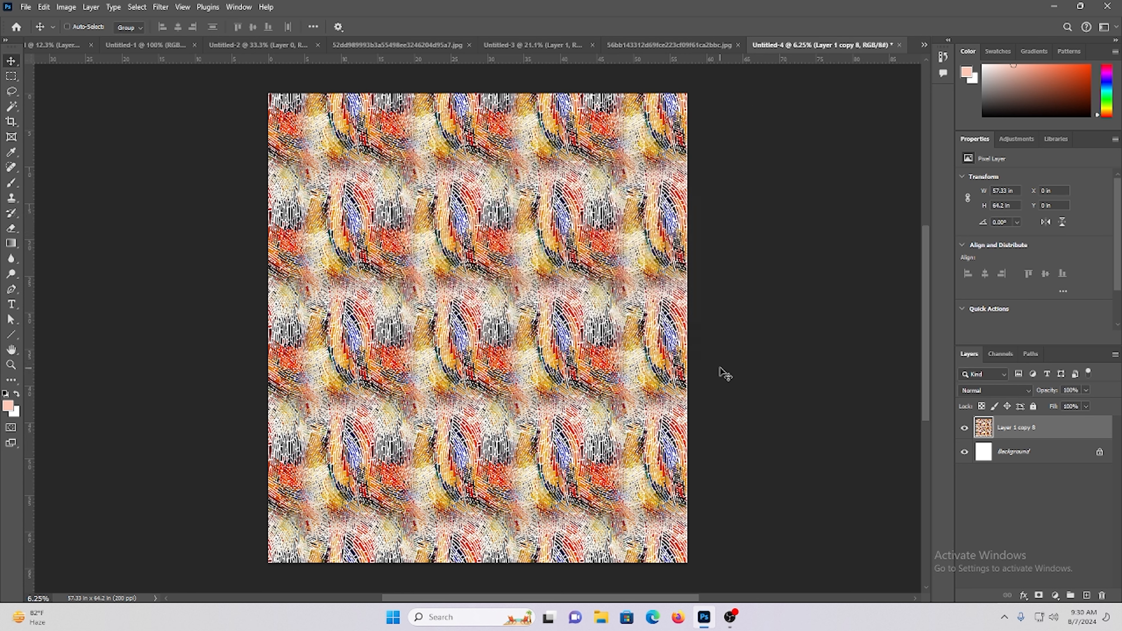